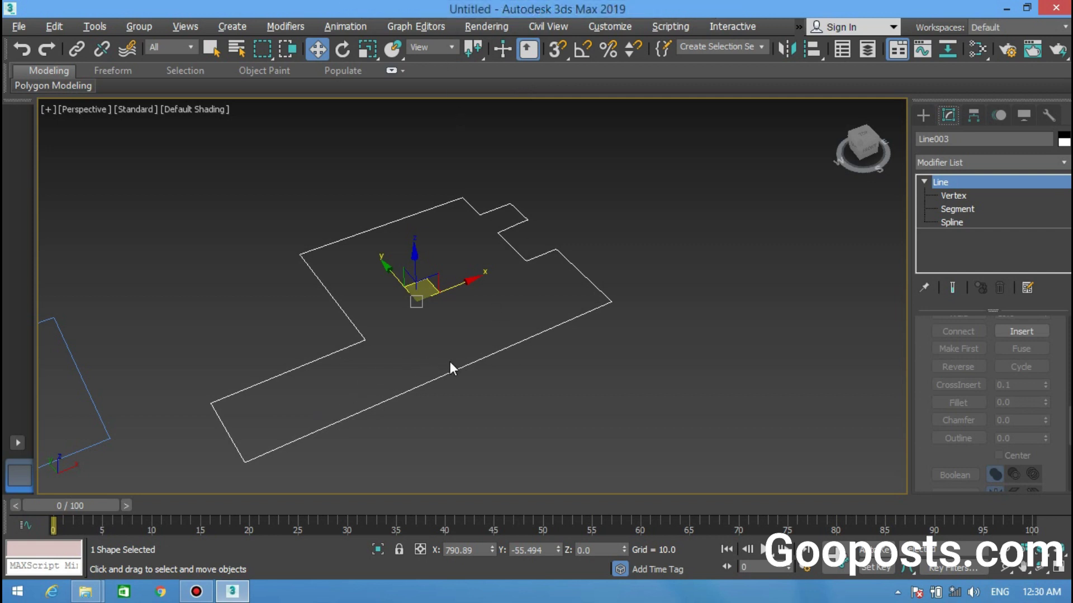
Step: In Vertex mode, trial-move the vertex beside the notch upward, then undo the move
mouse_move(996, 380)
left_mouse_down()
mouse_move(921, 345)
mouse_move(925, 364)
left_mouse_up()
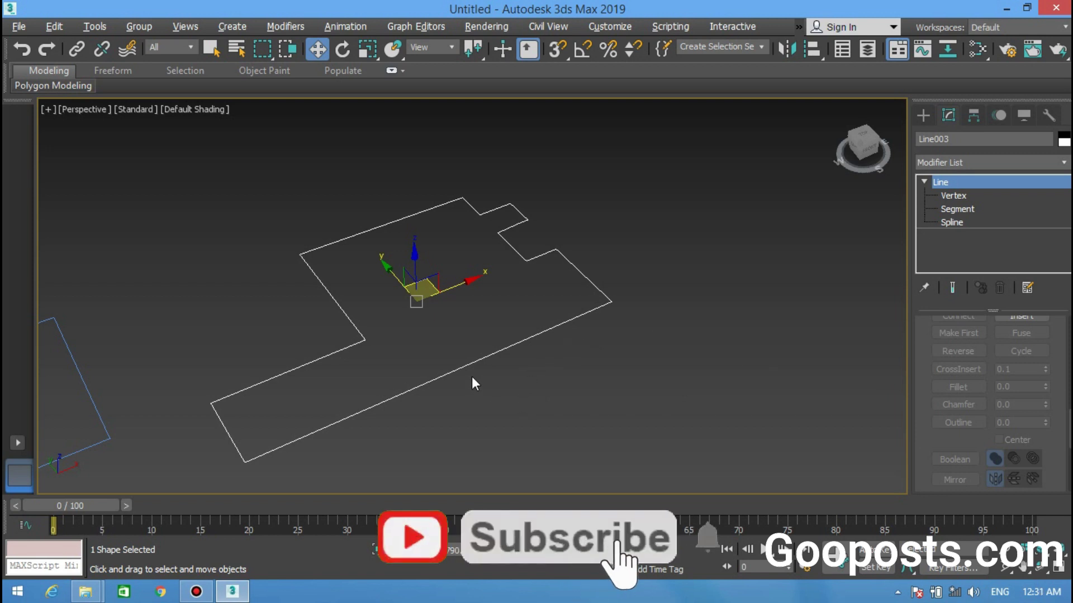
left_click(950, 197)
left_click(489, 310)
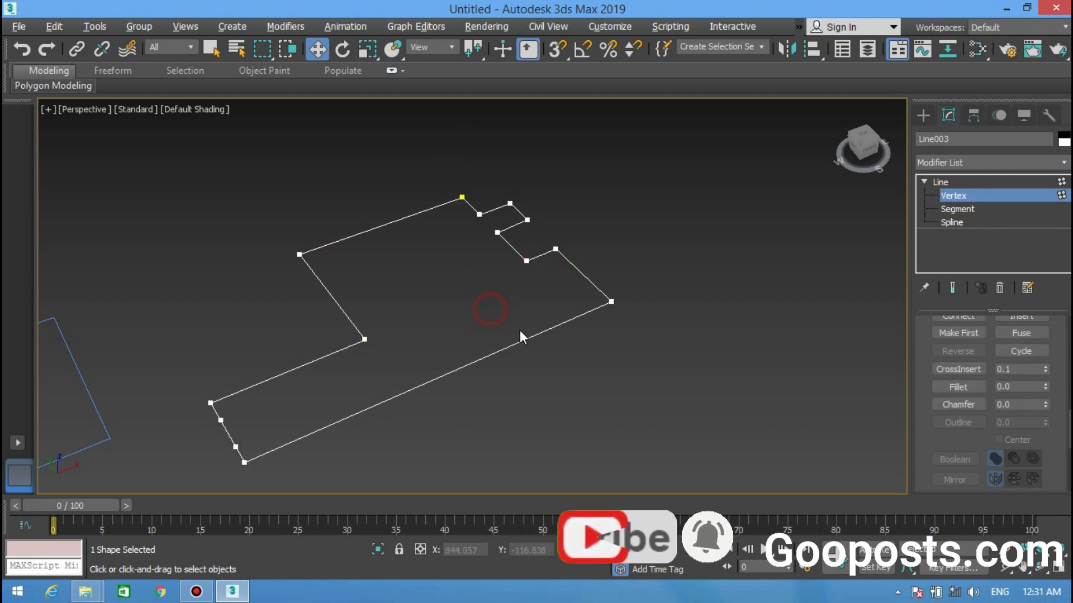
left_click(478, 214)
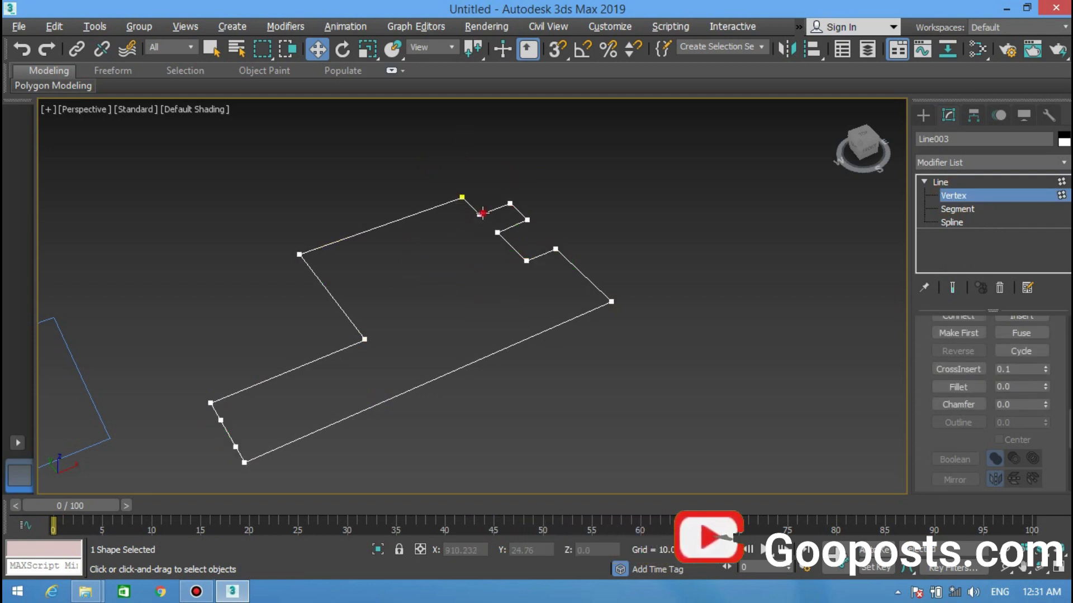
scroll(479, 208, "up", 3)
scroll(465, 229, "up", 2)
scroll(502, 246, "up", 3)
scroll(520, 260, "up", 3)
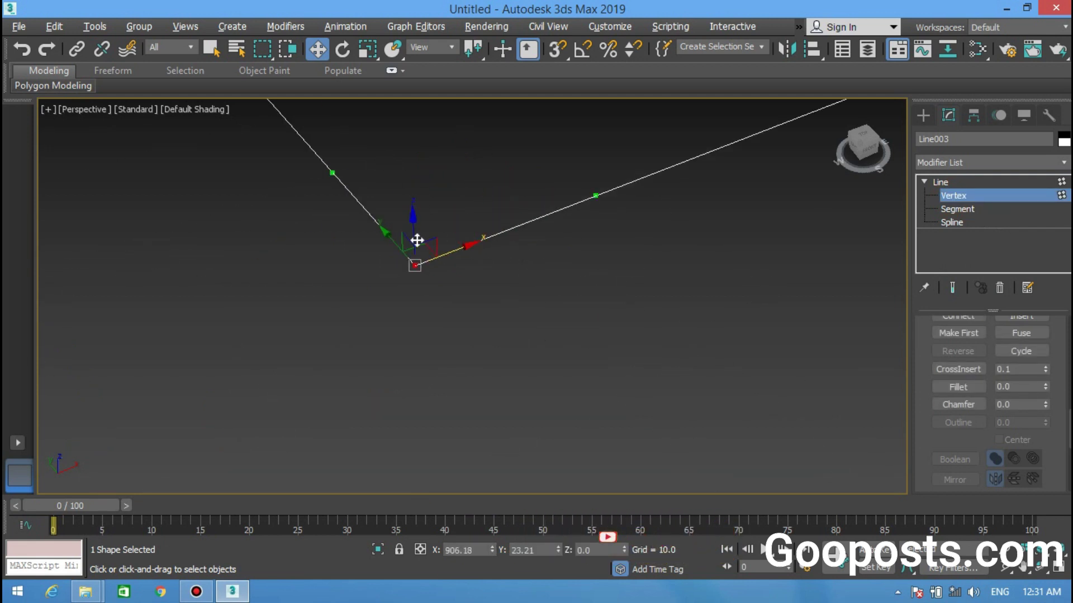
middle_click_drag(416, 308, 420, 352)
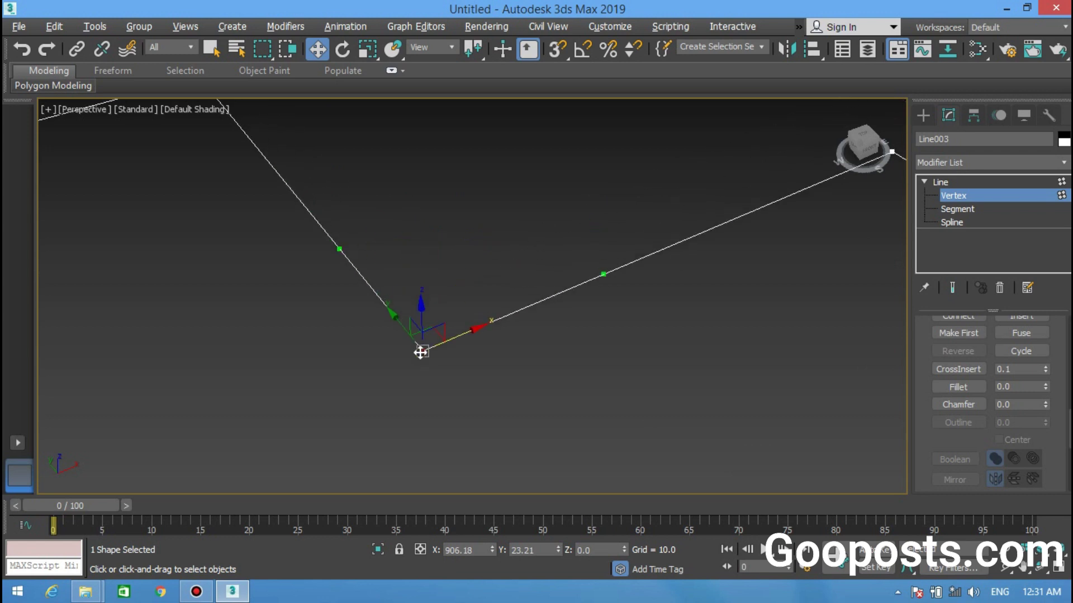
left_click_drag(433, 328, 463, 144)
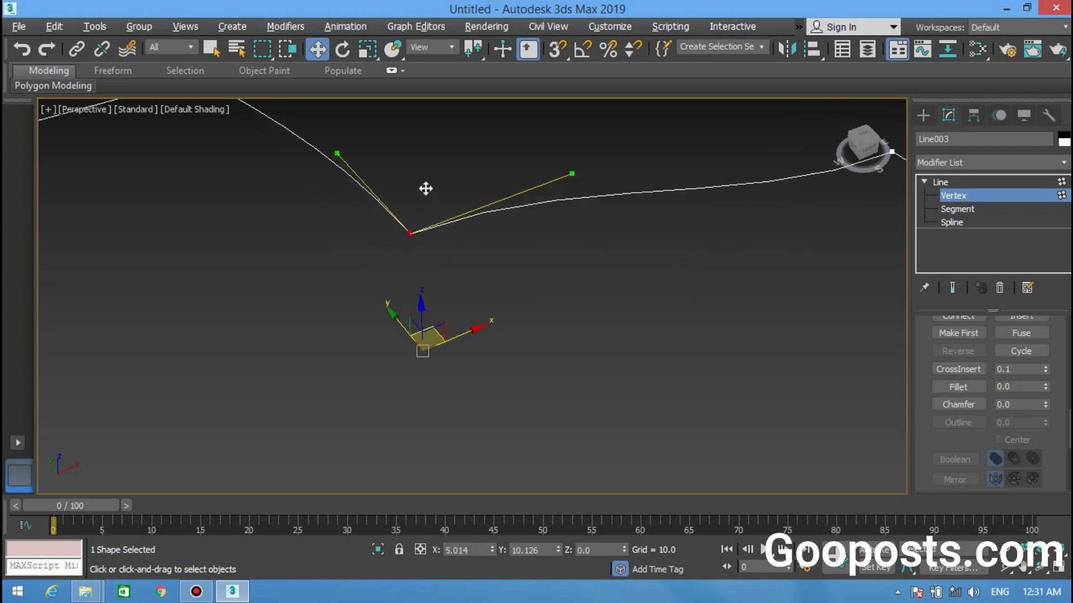
scroll(444, 326, "down", 2)
scroll(445, 325, "down", 2)
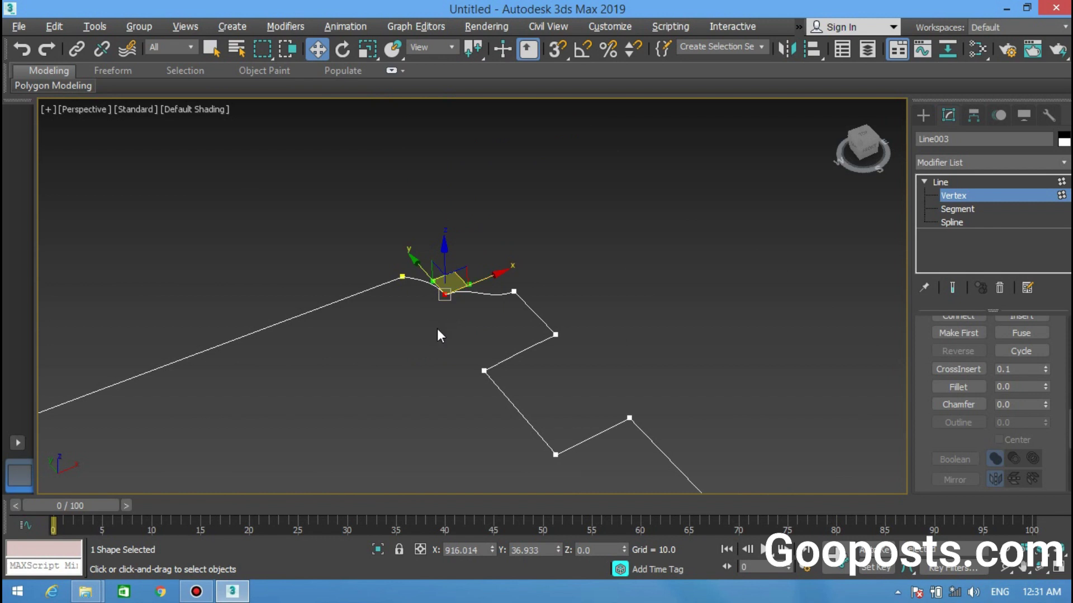
middle_click_drag(437, 329, 535, 209)
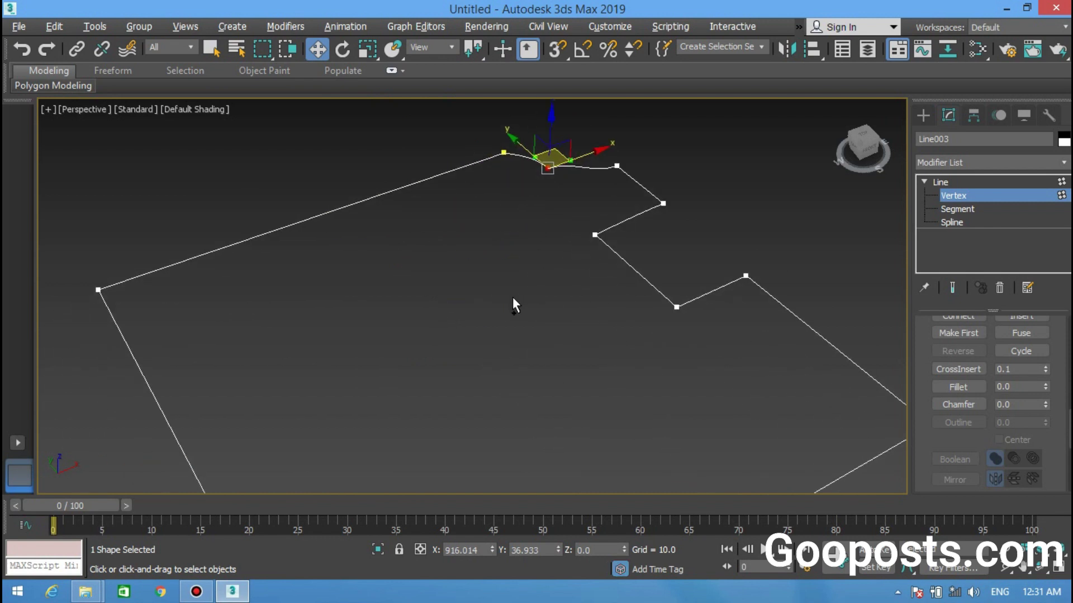
key("ctrl+z")
Step: Set the notch vertex to Smooth, then convert all outline vertices to Corner
scroll(432, 305, "down", 2)
right_click(478, 237)
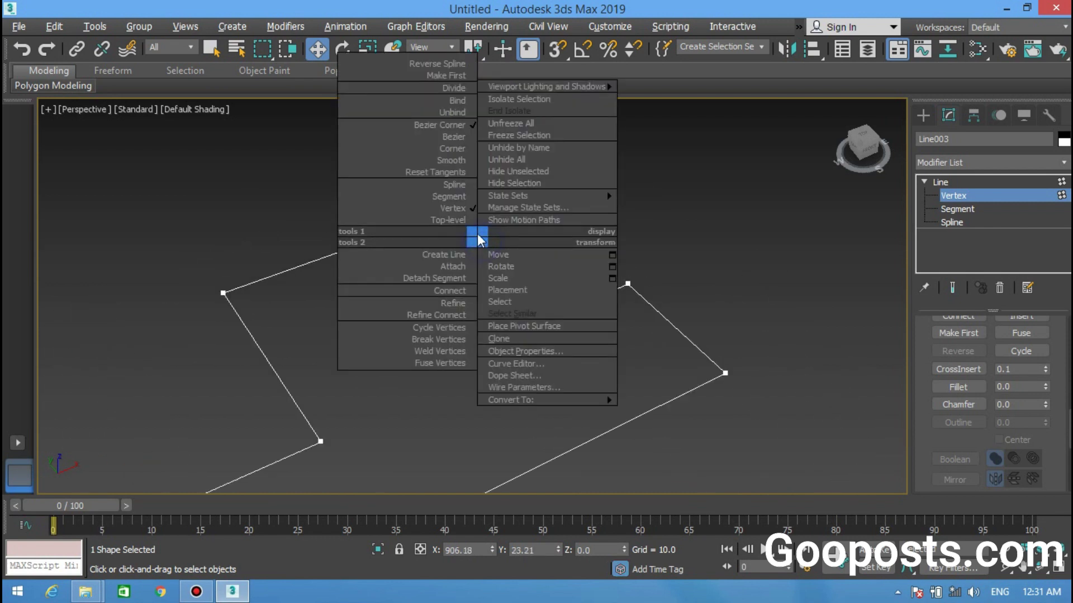
left_click(420, 161)
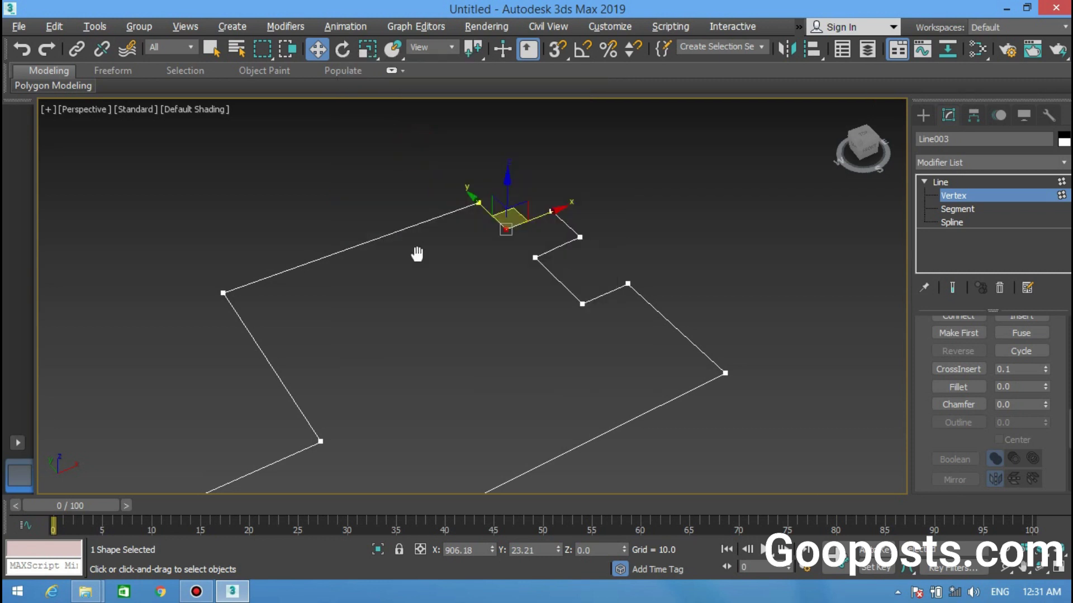
scroll(419, 256, "down", 3)
left_click_drag(237, 169, 672, 473)
right_click(545, 337)
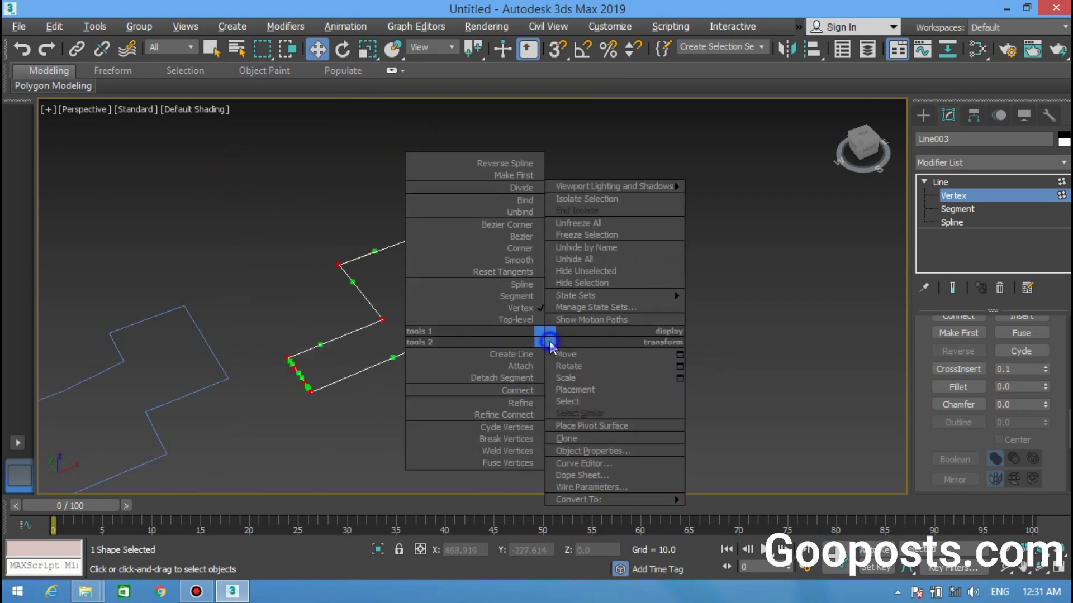
left_click(489, 249)
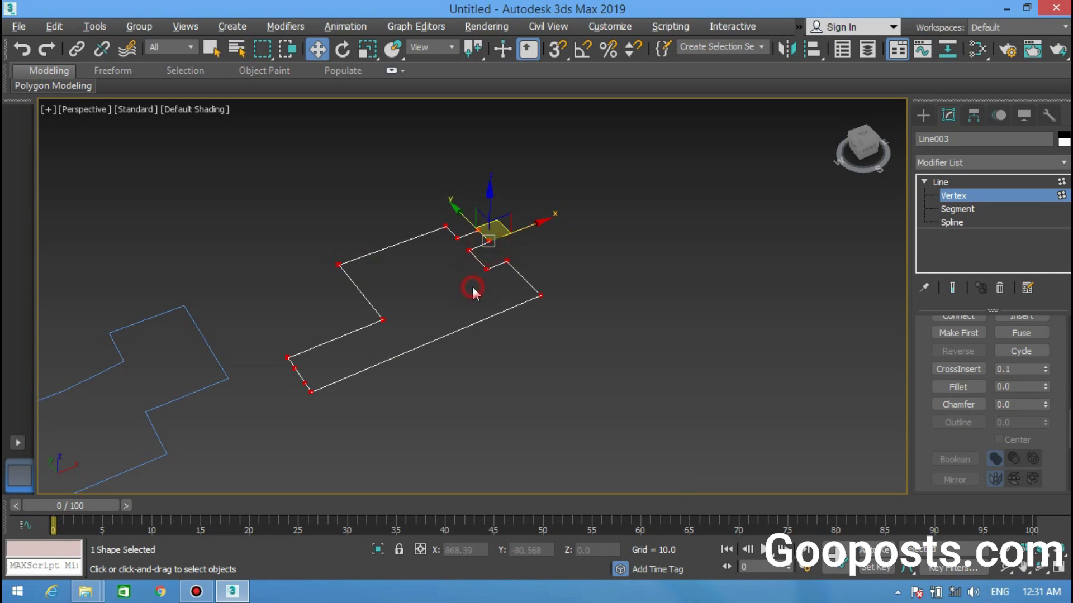
Step: Deselect the vertices and select the outline's bottom-right corner vertex
left_click(472, 287)
scroll(522, 303, "up", 3)
left_click(551, 290)
scroll(442, 349, "up", 3)
middle_click_drag(348, 395, 491, 335)
Step: Switch to the Top view, hide the grid and recentre the outline
key("alt+w")
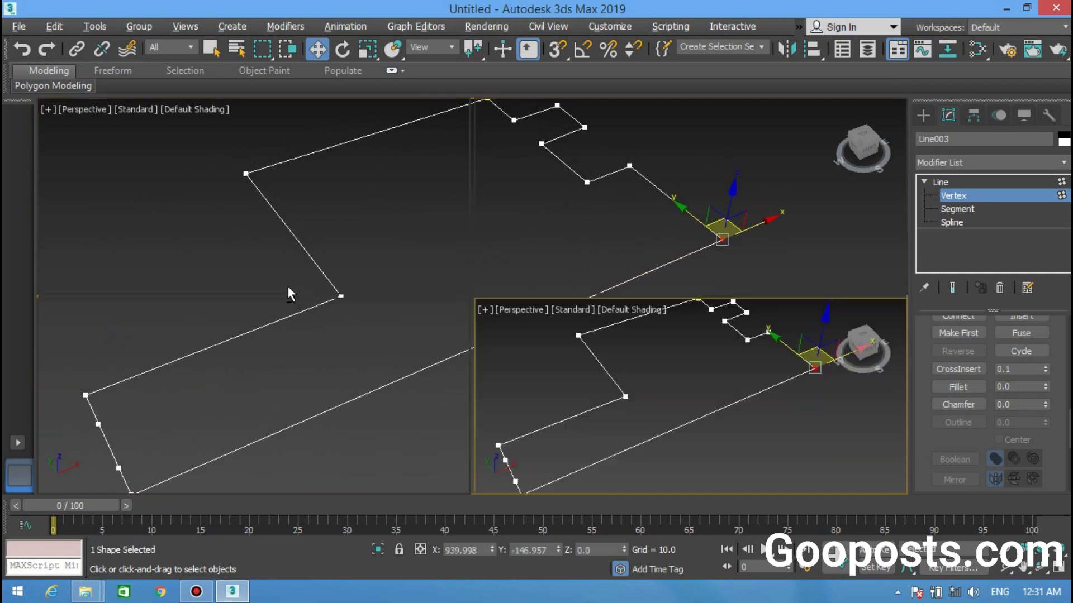
key("alt+w")
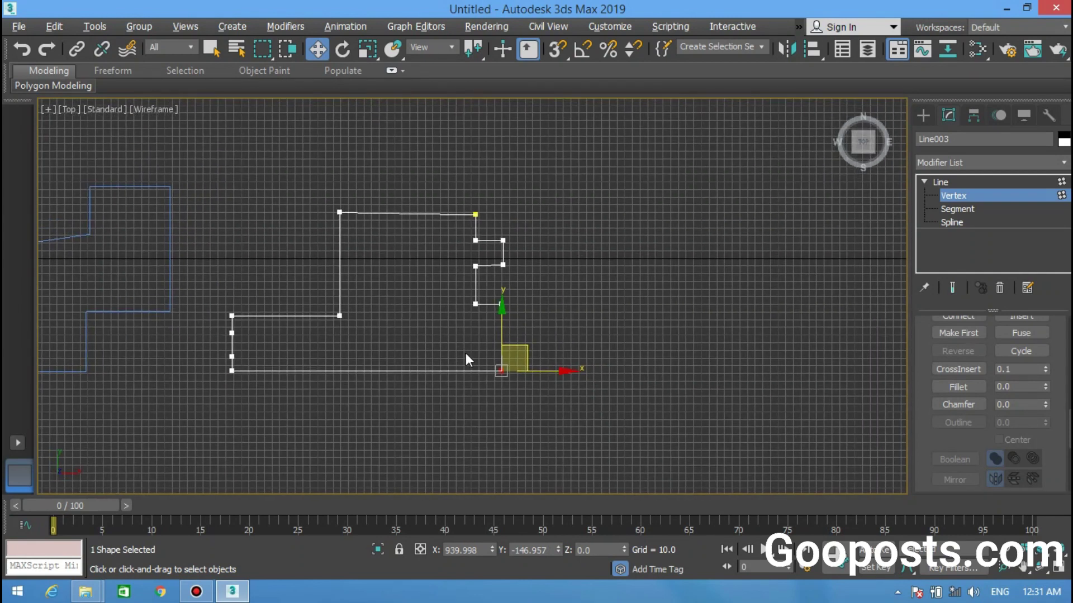
key("g")
scroll(496, 274, "up", 2)
scroll(496, 274, "up", 3)
scroll(441, 391, "down", 3)
middle_click_drag(443, 402, 551, 298)
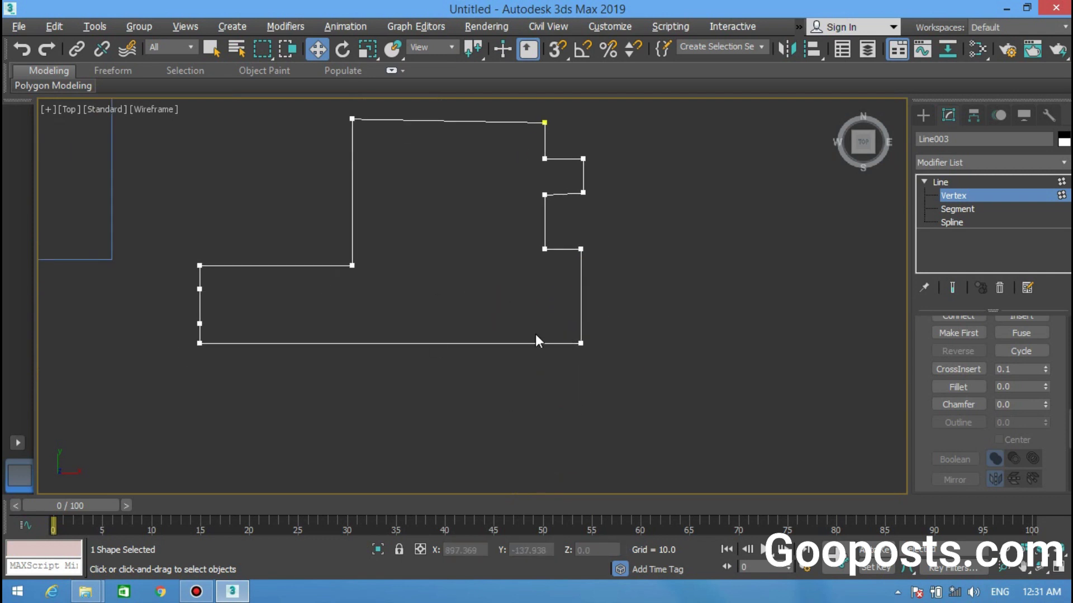
Step: Zoom in and select the outline's bottom-right corner vertex
scroll(536, 335, "up", 2)
middle_click_drag(536, 352, 613, 402)
left_click(676, 404)
scroll(622, 436, "up", 2)
middle_click_drag(622, 436, 490, 459)
scroll(490, 458, "up", 3)
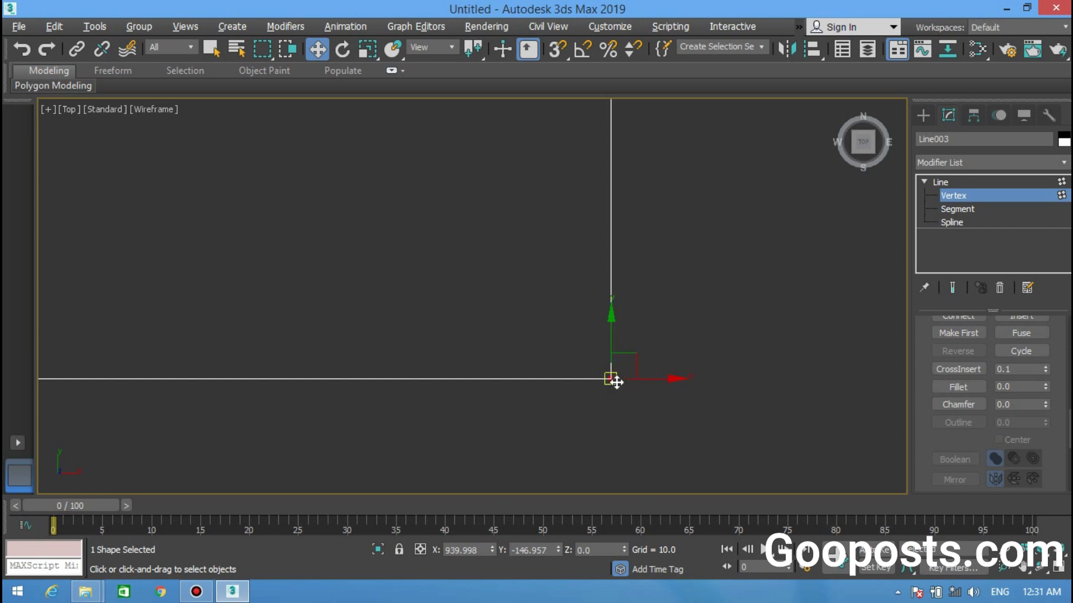
Step: Turn on interactive Fillet and centre the bottom-right corner in view
left_click(939, 406)
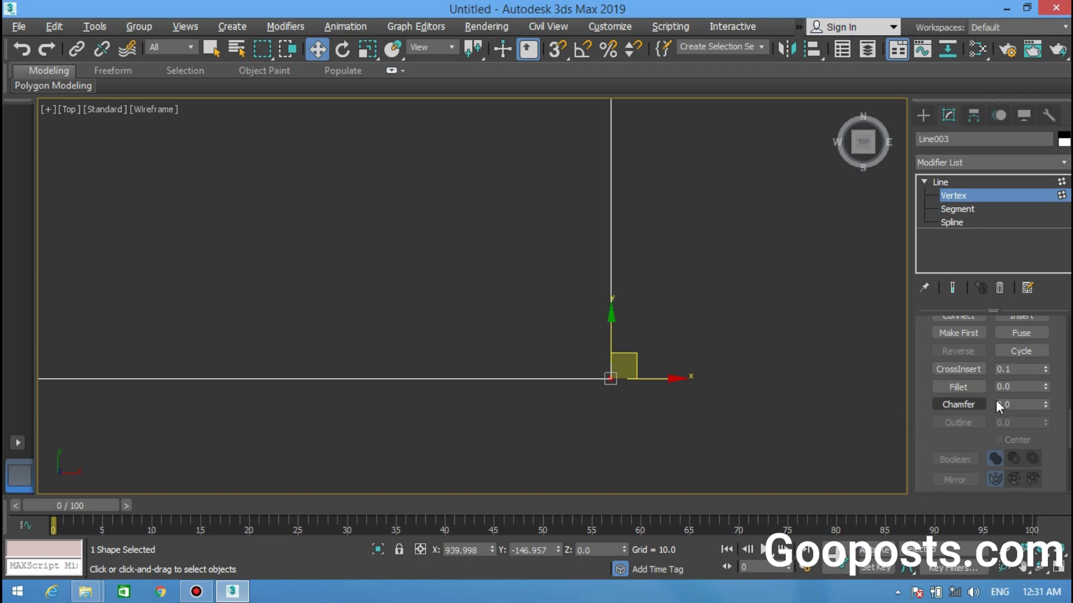
left_click(1019, 387)
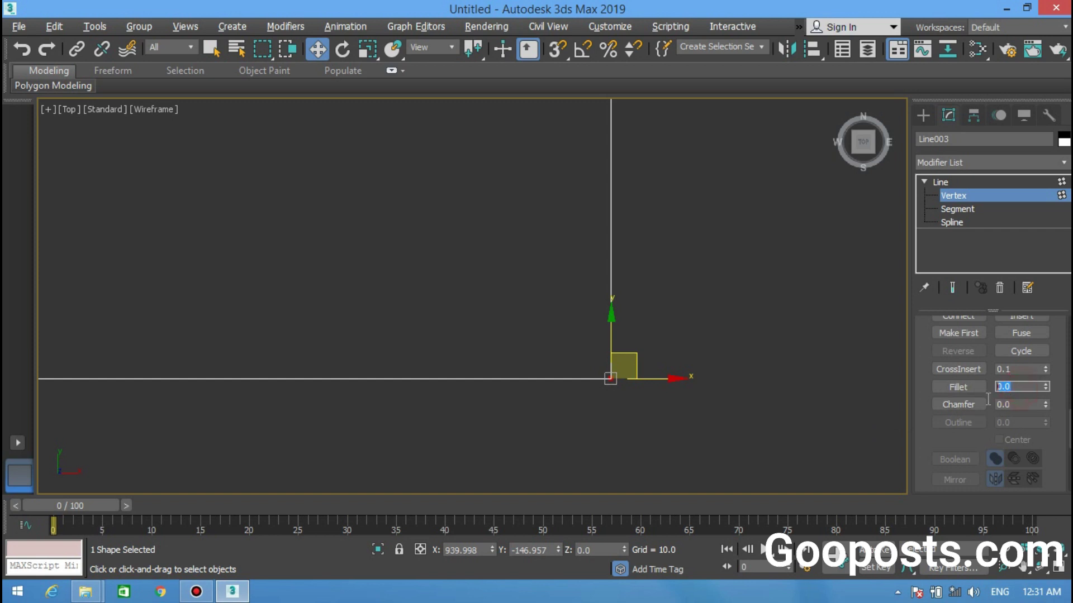
middle_click_drag(681, 359, 704, 397)
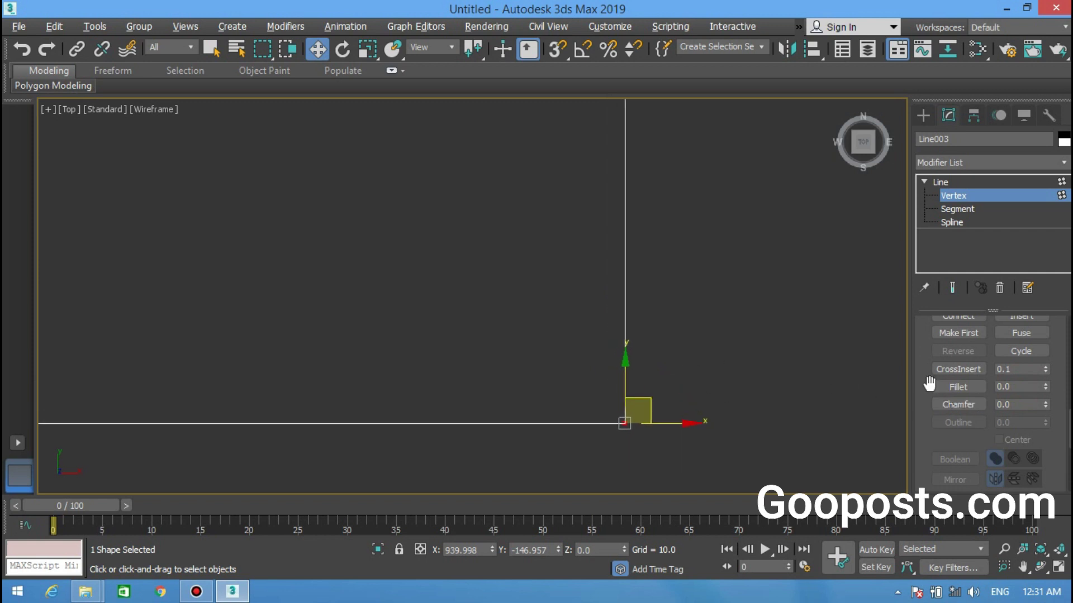
left_click(958, 387)
scroll(662, 402, "down", 2)
scroll(673, 384, "down", 2)
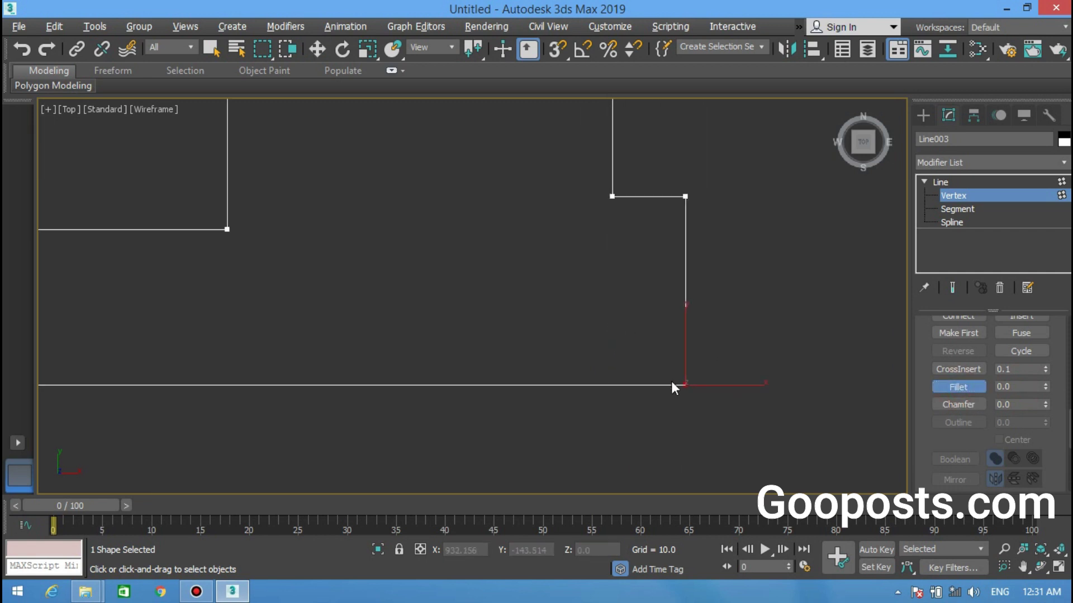
mouse_move(659, 369)
middle_mouse_down()
mouse_move(708, 375)
mouse_move(690, 388)
middle_mouse_up()
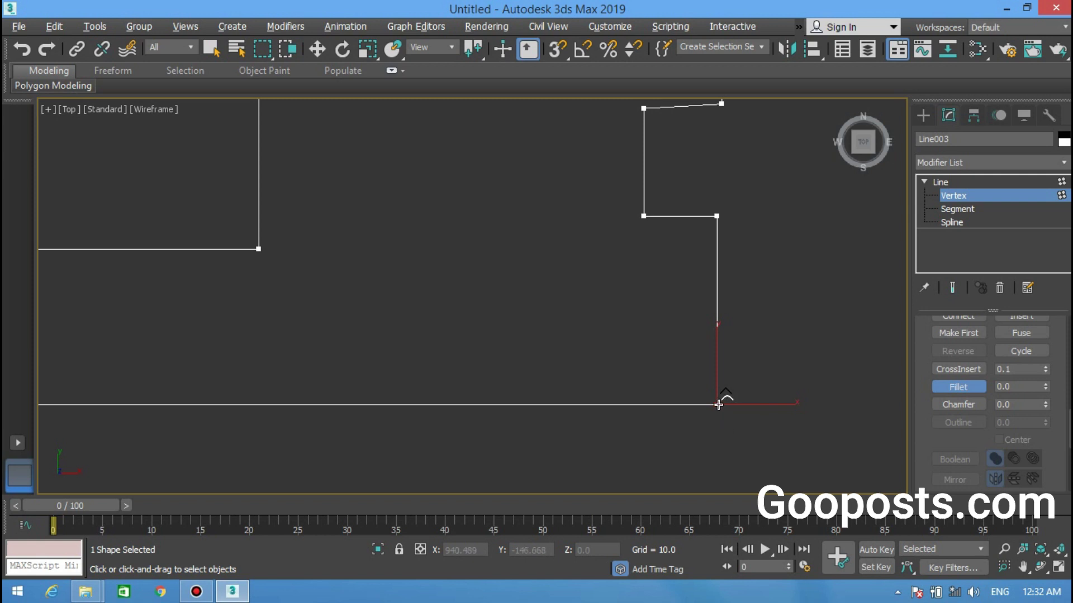
Step: Drag a large trial fillet on the bottom-right corner, then undo it
mouse_move(717, 405)
left_mouse_down()
mouse_move(717, 238)
mouse_move(762, 335)
mouse_move(740, 294)
mouse_move(738, 246)
mouse_move(742, 338)
mouse_move(730, 268)
mouse_move(734, 291)
left_mouse_up()
middle_click_drag(611, 367, 663, 352)
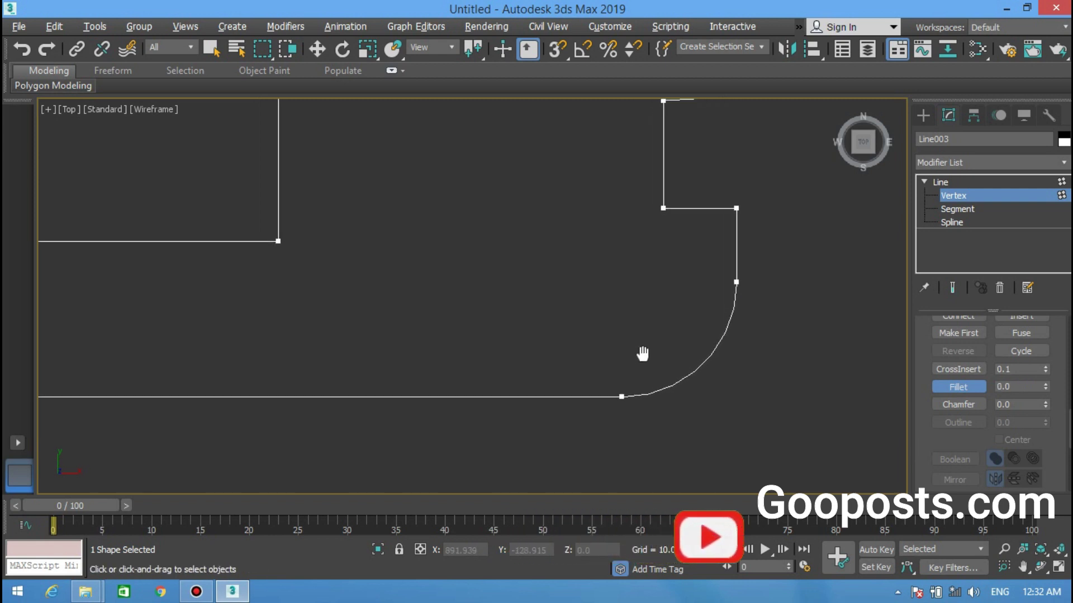
key("ctrl+z")
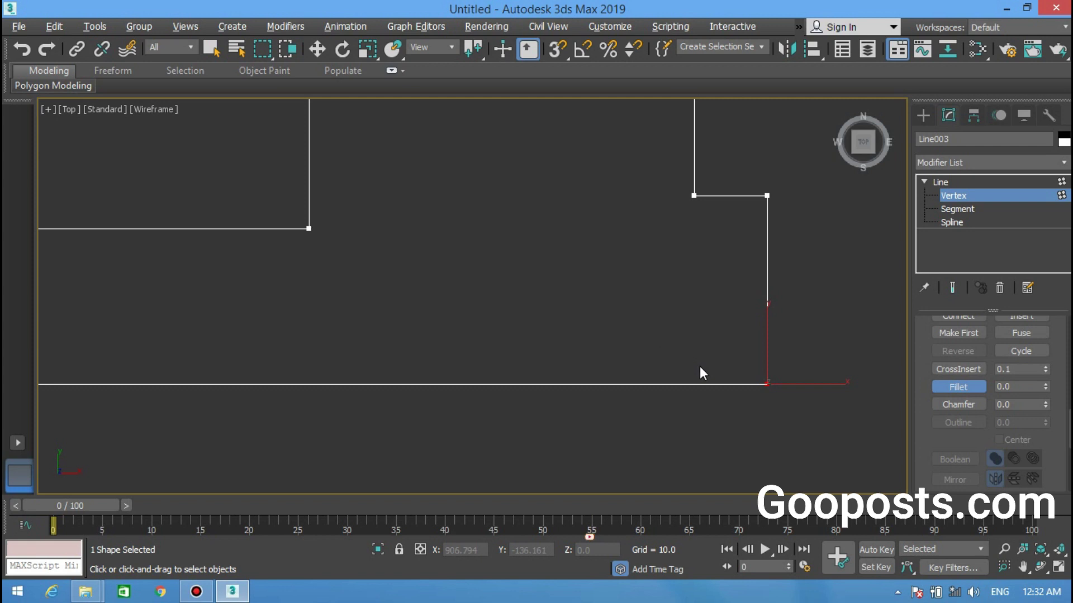
middle_click_drag(517, 377, 498, 431)
Step: Fillet the notch's three inner corners by dragging, then return to the Move tool
left_click_drag(674, 250, 671, 125)
middle_click_drag(743, 142, 707, 259)
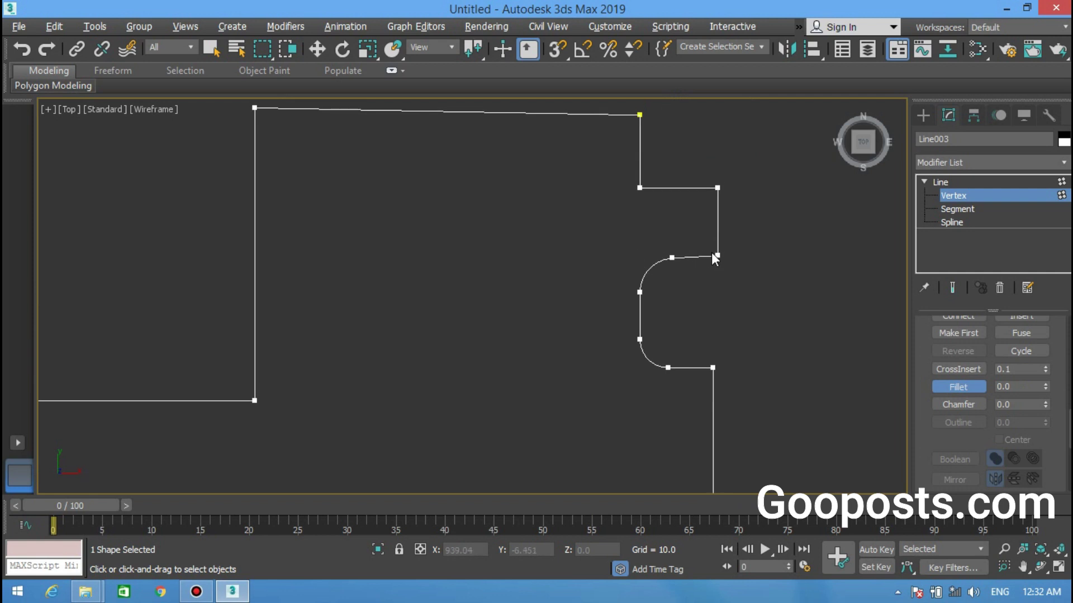
left_click_drag(716, 256, 703, 224)
middle_click_drag(569, 395, 657, 316)
scroll(657, 316, "down", 4)
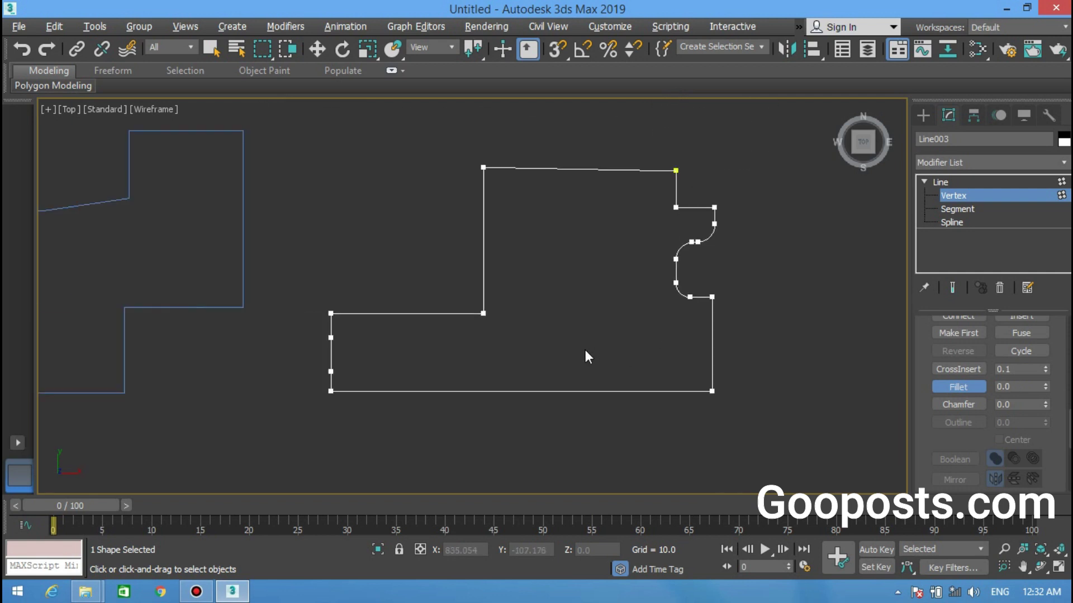
key("w")
Step: Give the bottom-right corner vertex a 24-unit fillet
scroll(376, 408, "up", 2)
middle_click_drag(548, 360, 496, 353)
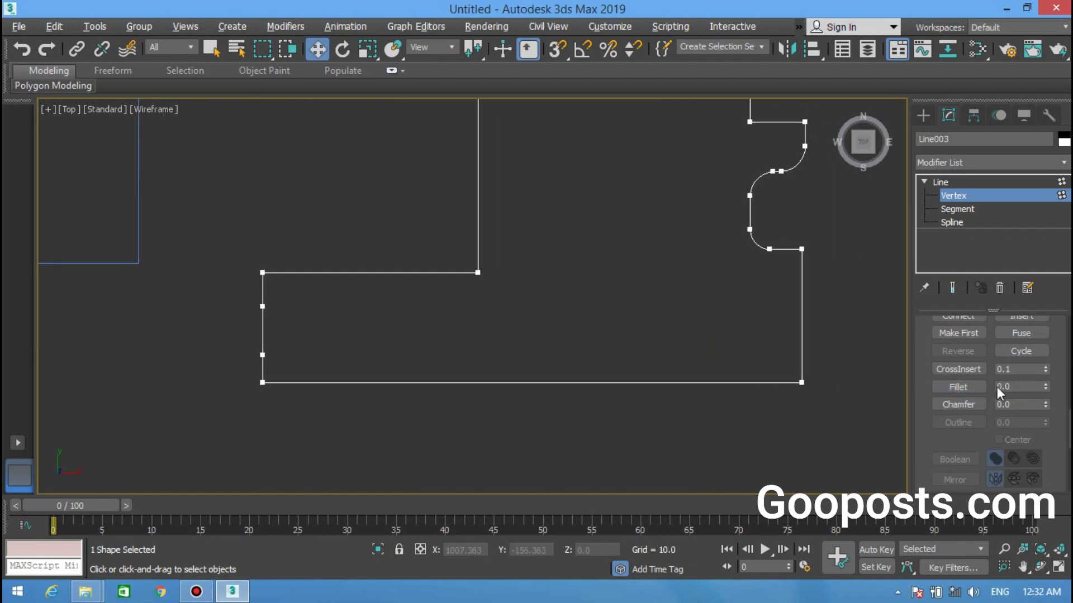
left_click(799, 383)
scroll(803, 392, "up", 2)
middle_click_drag(805, 398, 698, 419)
scroll(841, 419, "up", 2)
double_click(1019, 387)
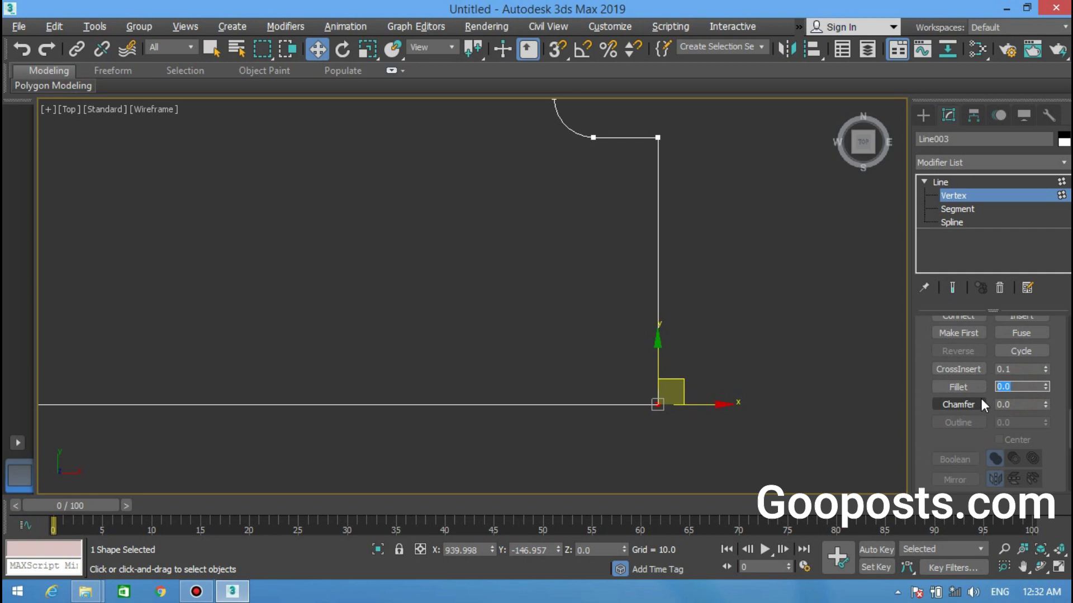
type("24")
key("Return")
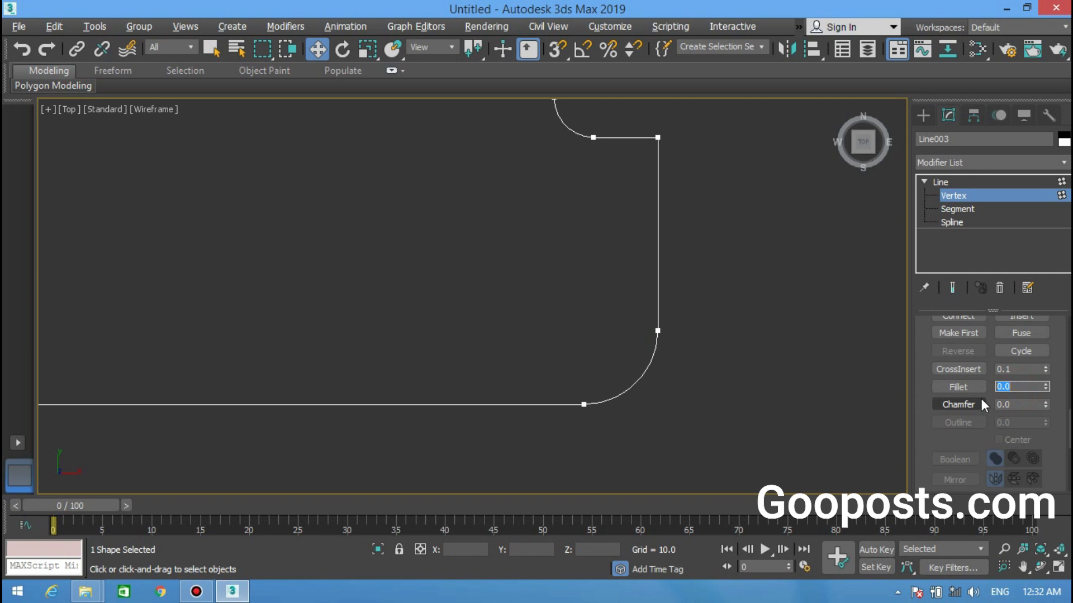
Step: Select the left corner vertices and apply a 5-unit fillet
middle_click_drag(621, 387, 691, 401)
scroll(463, 306, "down", 3)
scroll(461, 293, "down", 2)
mouse_move(461, 293)
middle_mouse_down()
mouse_move(434, 318)
mouse_move(755, 268)
middle_mouse_up()
middle_click_drag(479, 333, 493, 342)
scroll(493, 342, "up", 4)
left_click_drag(548, 225, 661, 387)
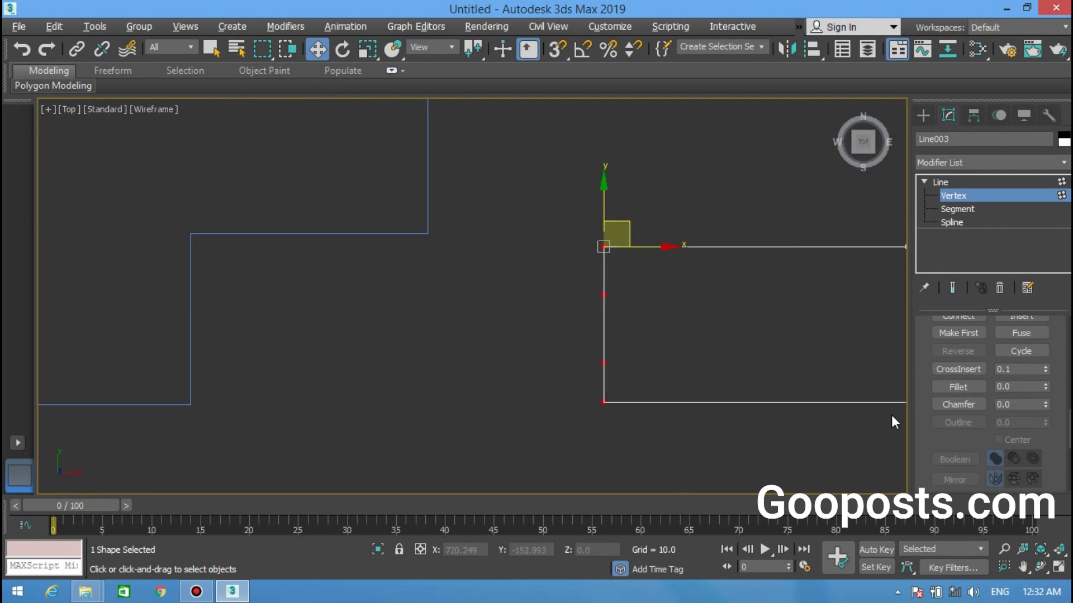
left_click(1024, 385)
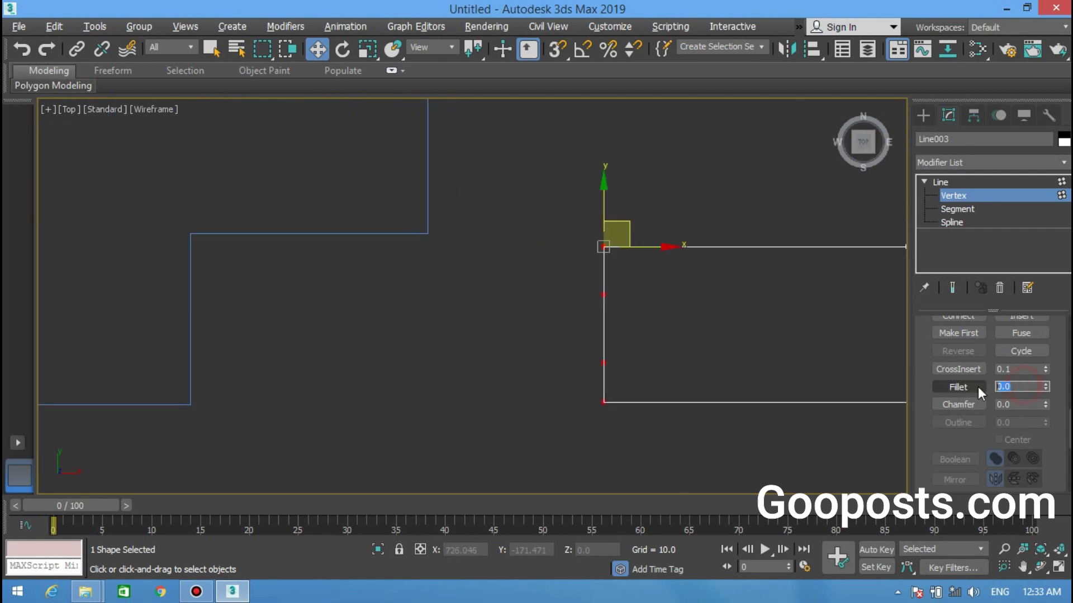
type("25")
key("Return")
Step: Zoom in to inspect, then undo the 5-unit corner fillet
scroll(582, 263, "up", 3)
scroll(582, 263, "up", 2)
scroll(529, 263, "up", 1)
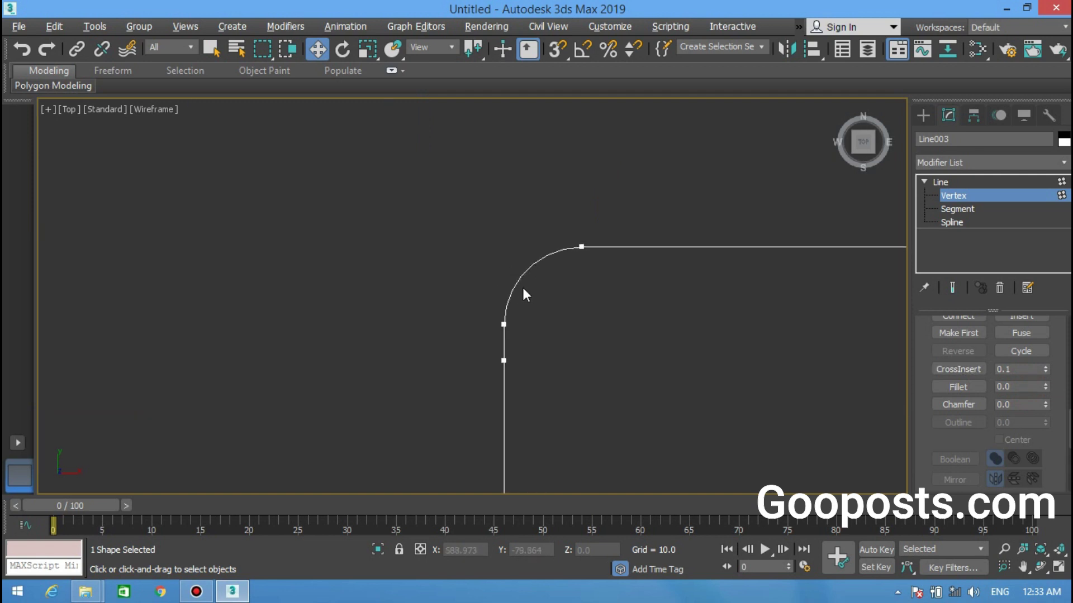
scroll(492, 285, "down", 2)
scroll(397, 294, "down", 3)
scroll(400, 293, "up", 1)
scroll(401, 302, "up", 3)
scroll(401, 305, "up", 1)
key("ctrl+z")
key("ctrl+z")
left_click(358, 293)
Step: Nudge a left-edge vertex slightly downward, then deselect it
left_click(406, 296)
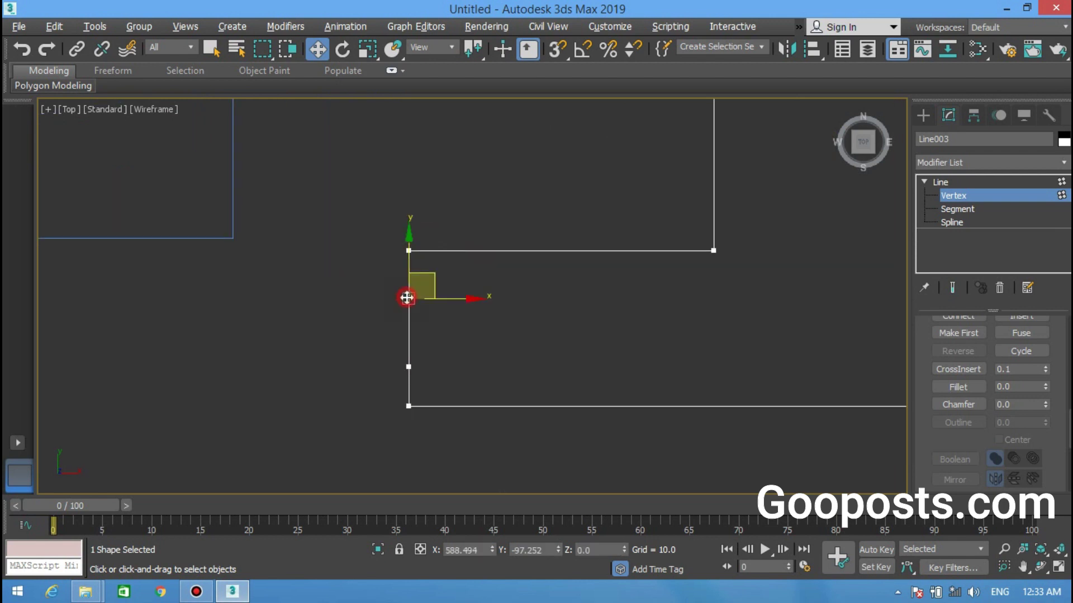
left_click_drag(407, 366, 411, 369)
left_click(271, 349)
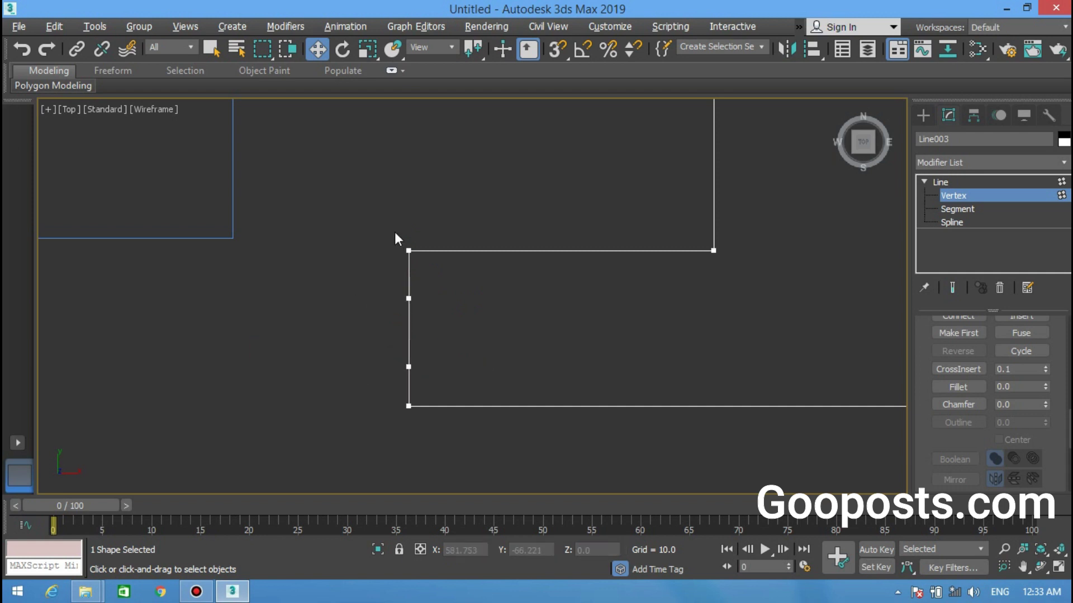
scroll(407, 262, "up", 5)
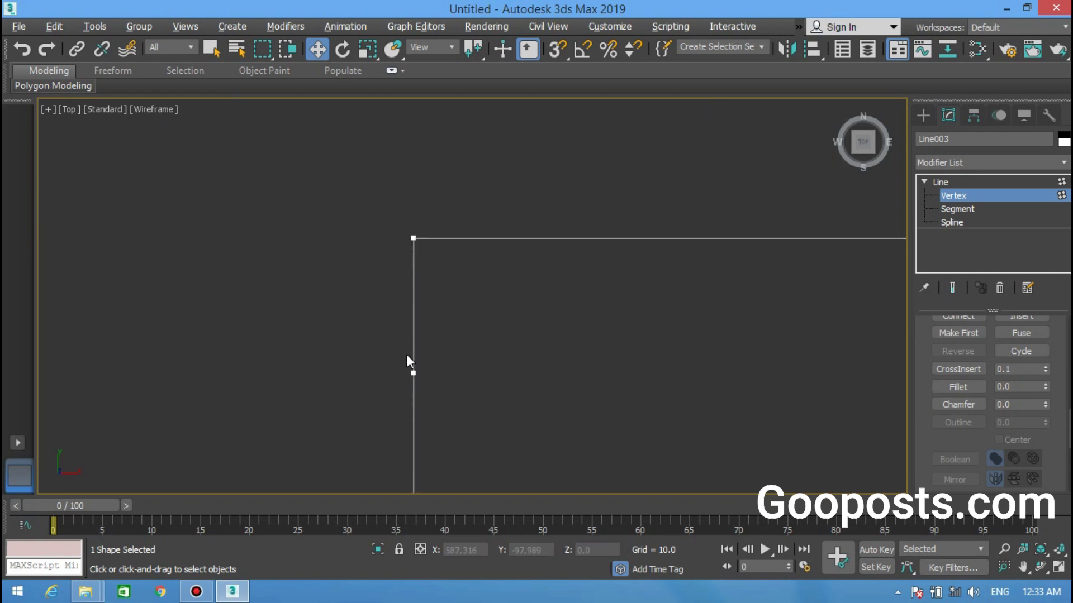
scroll(403, 281, "down", 5)
Step: Fillet the top-left and bottom-left corners by 10, then undo it
left_click_drag(384, 246, 407, 271)
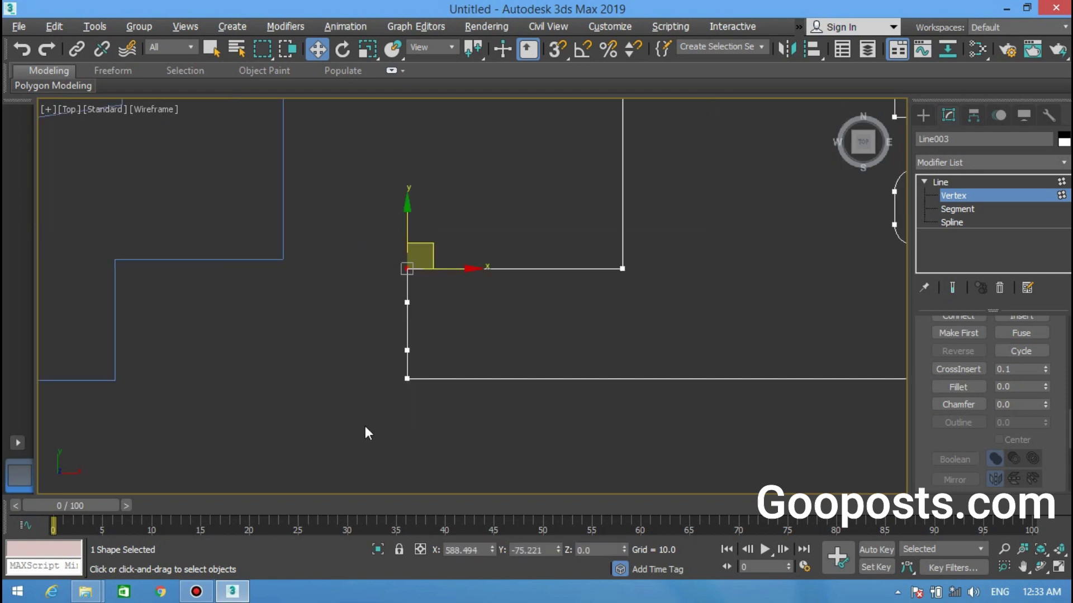
left_click_drag(392, 376, 666, 467, "ctrl")
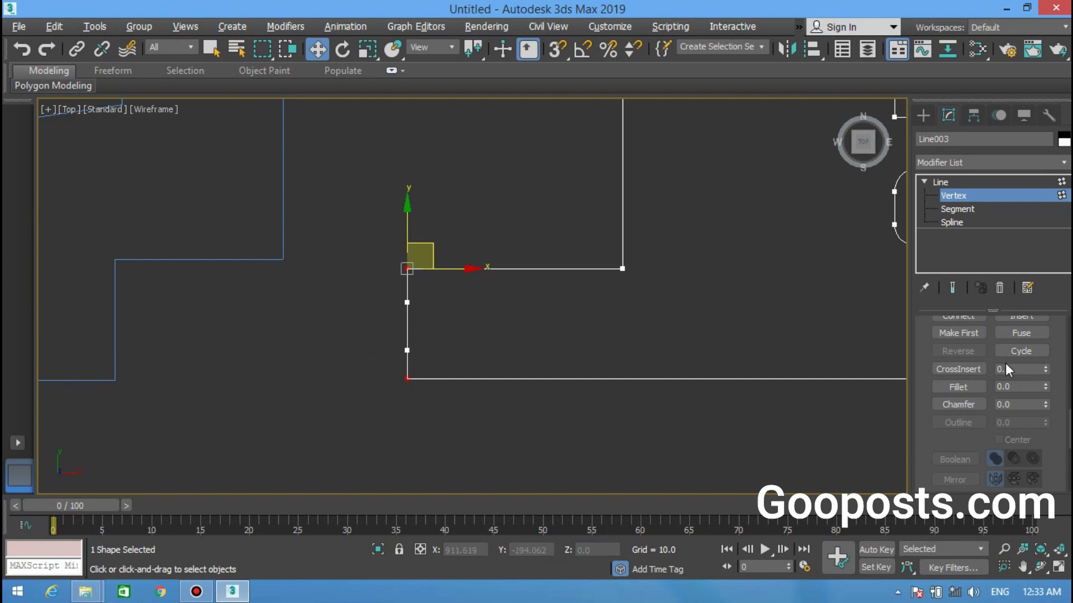
double_click(1017, 385)
type("10")
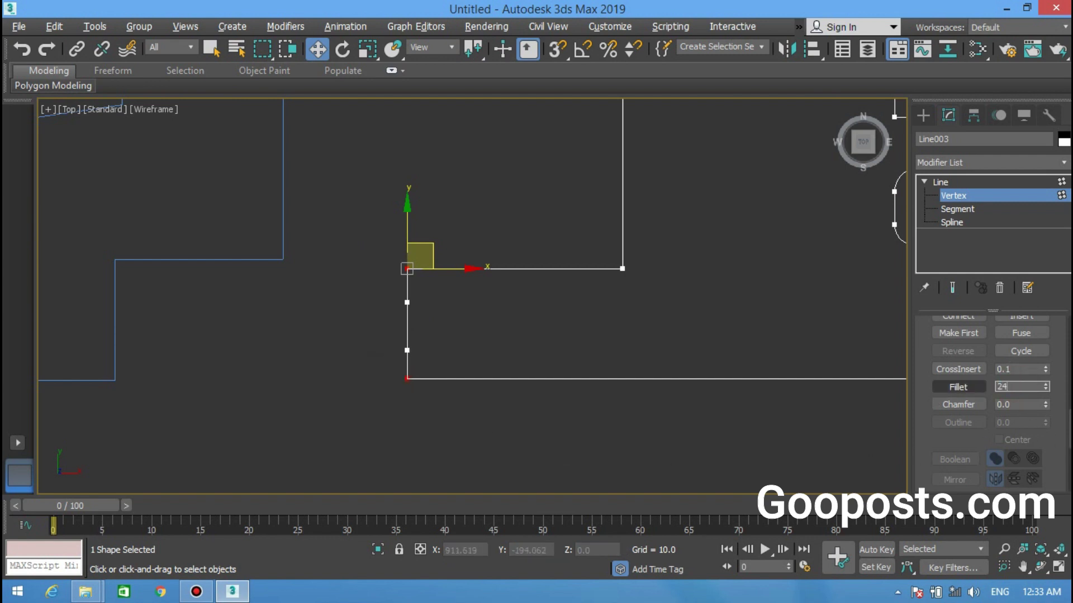
key("Return")
scroll(391, 358, "up", 4)
scroll(398, 359, "up", 2)
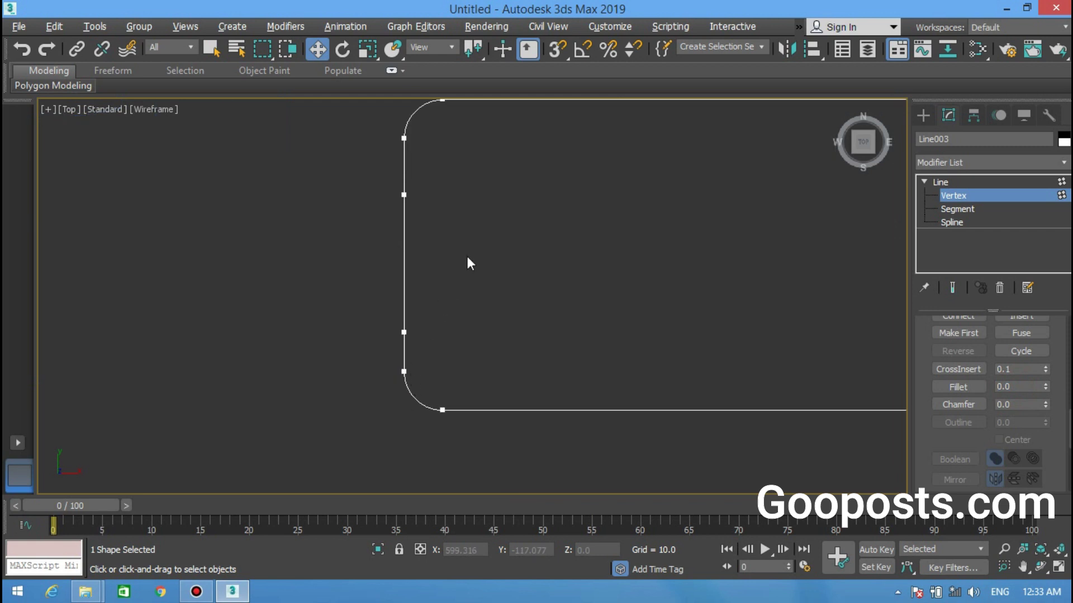
key("ctrl+z")
Step: Review the outline and exit Vertex mode back to the Line level
scroll(307, 340, "down", 3)
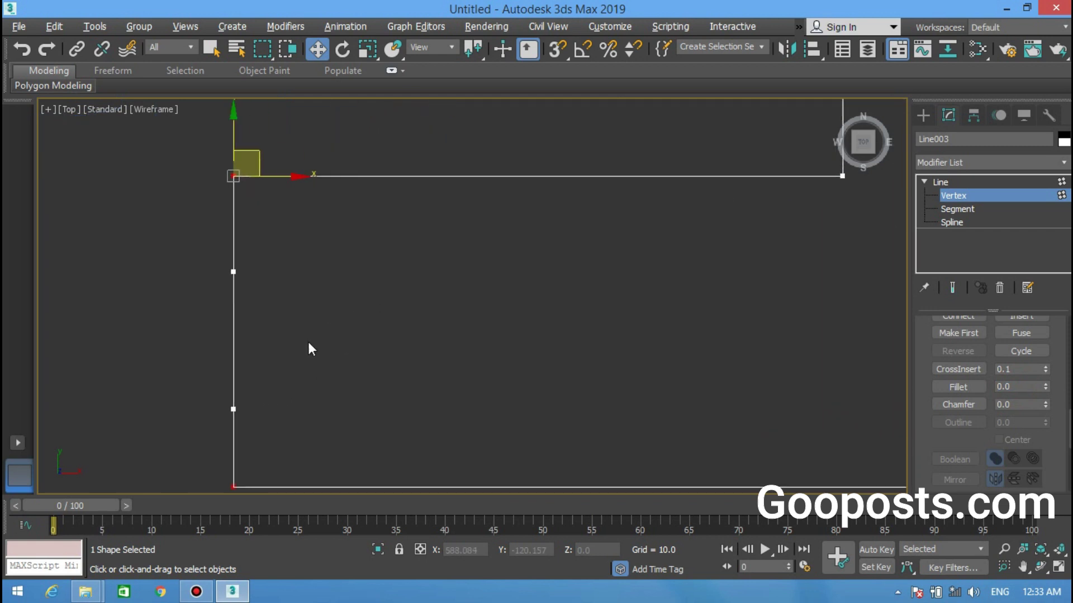
left_click(393, 337)
mouse_move(578, 304)
middle_mouse_down()
mouse_move(453, 341)
mouse_move(436, 359)
mouse_move(538, 426)
mouse_move(568, 387)
mouse_move(490, 352)
mouse_move(451, 319)
middle_mouse_up()
scroll(753, 356, "up", 1)
scroll(752, 353, "down", 5)
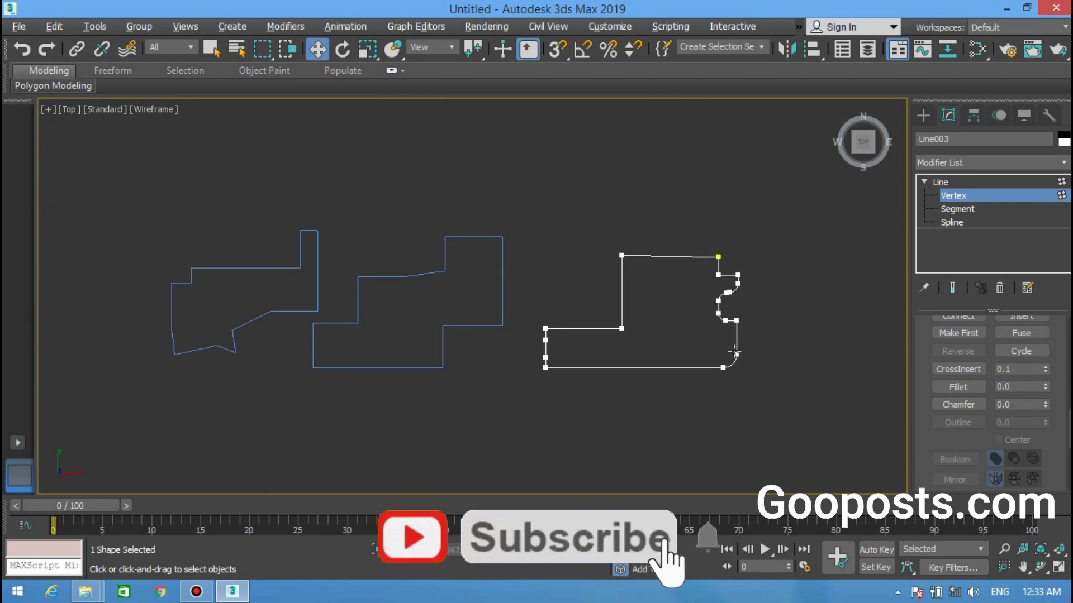
scroll(724, 353, "up", 3)
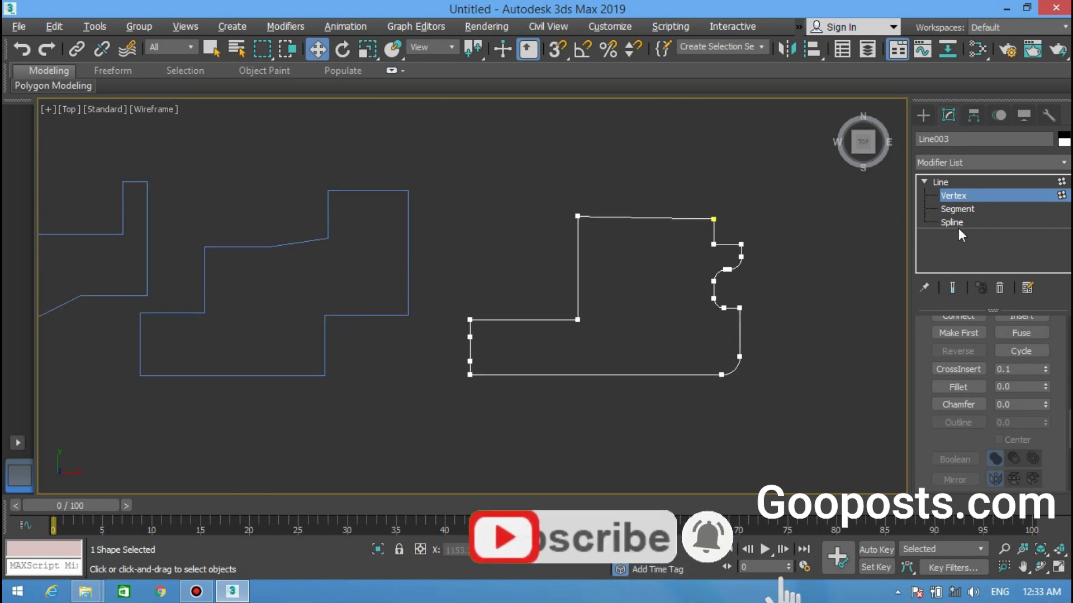
left_click(972, 196)
middle_click_drag(370, 285, 553, 292)
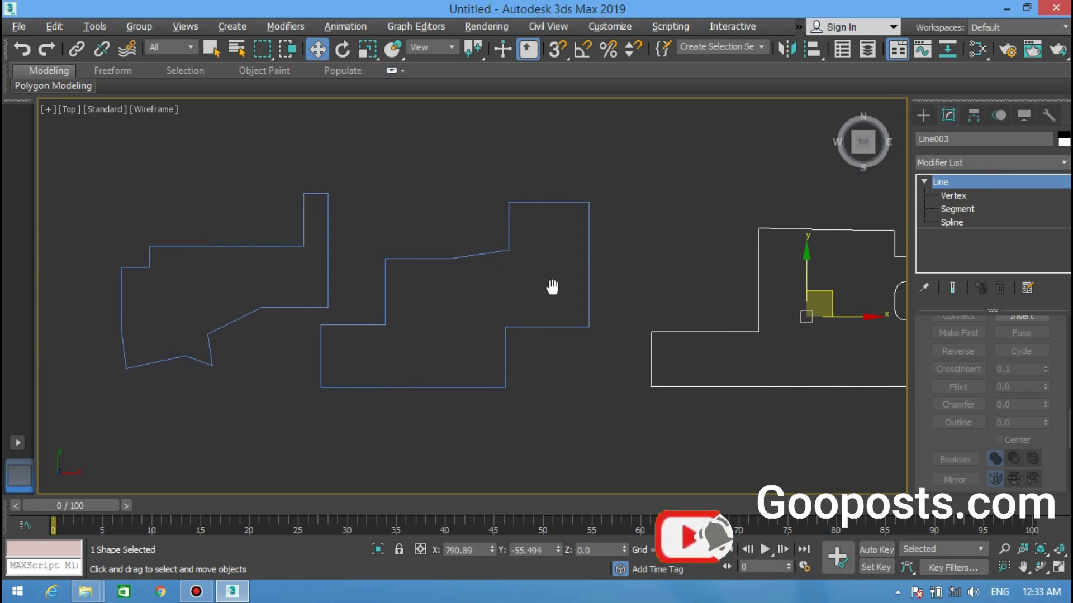
Step: Select Line002 and drag-chamfer the upper block's top-left and top-right corners
left_click(547, 323)
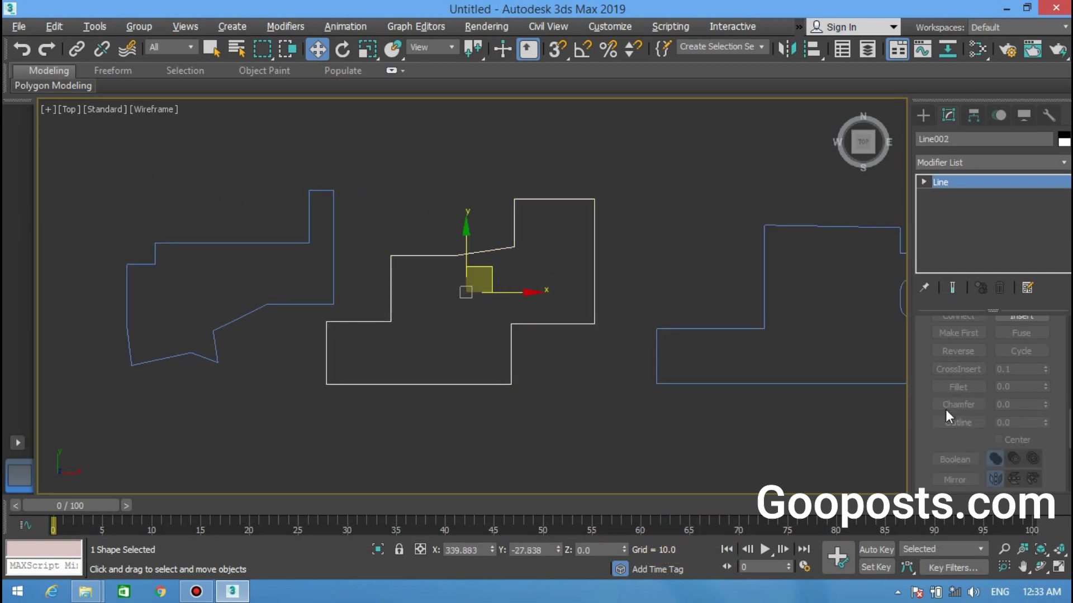
left_click(924, 182)
left_click(960, 193)
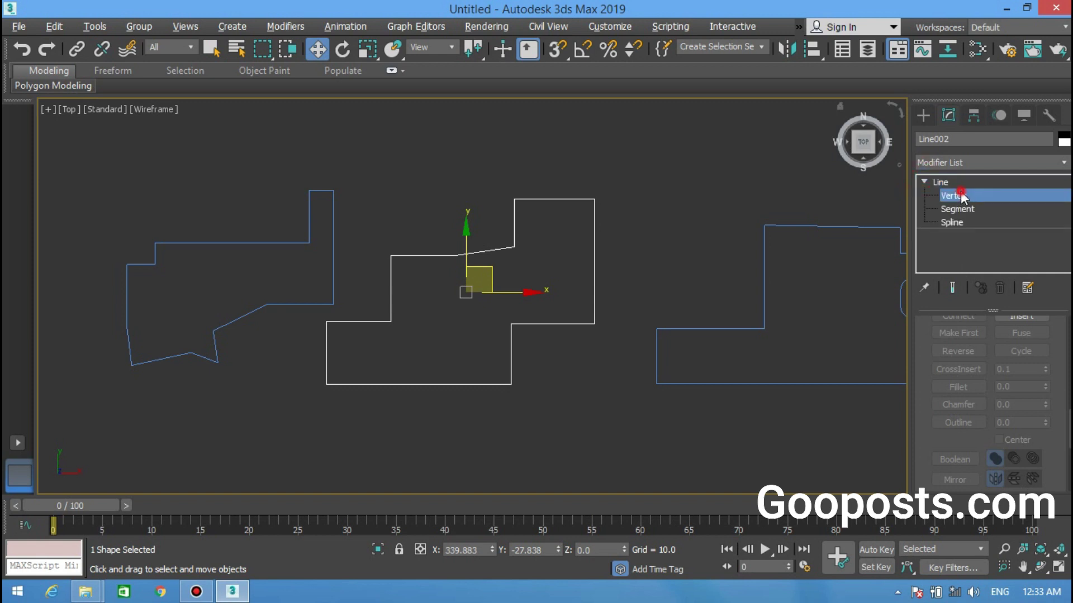
left_click(955, 404)
scroll(518, 193, "up", 1)
scroll(523, 201, "up", 1)
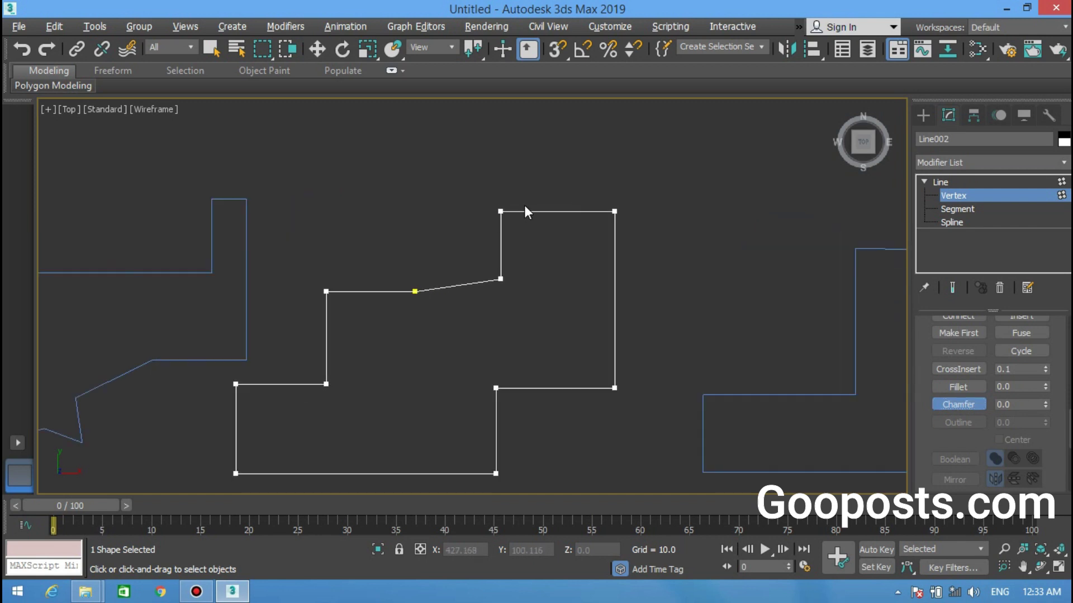
left_click_drag(501, 211, 479, 201)
left_click_drag(615, 211, 597, 195)
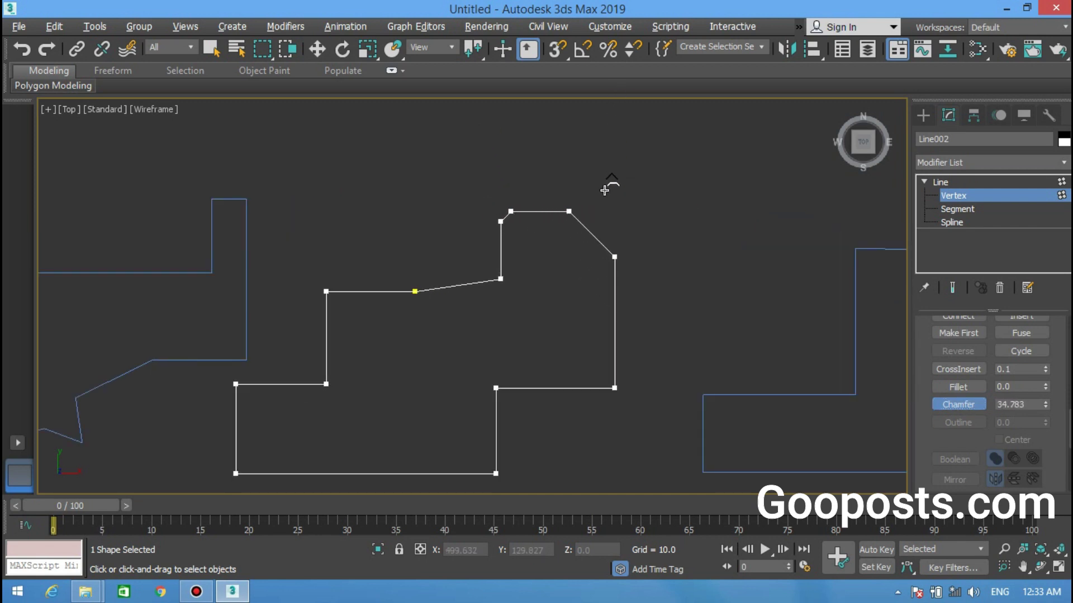
Step: Chamfer the corner vertex on the right step by 2
scroll(551, 262, "down", 1)
scroll(574, 357, "down", 1)
scroll(575, 363, "up", 3)
left_click(629, 372)
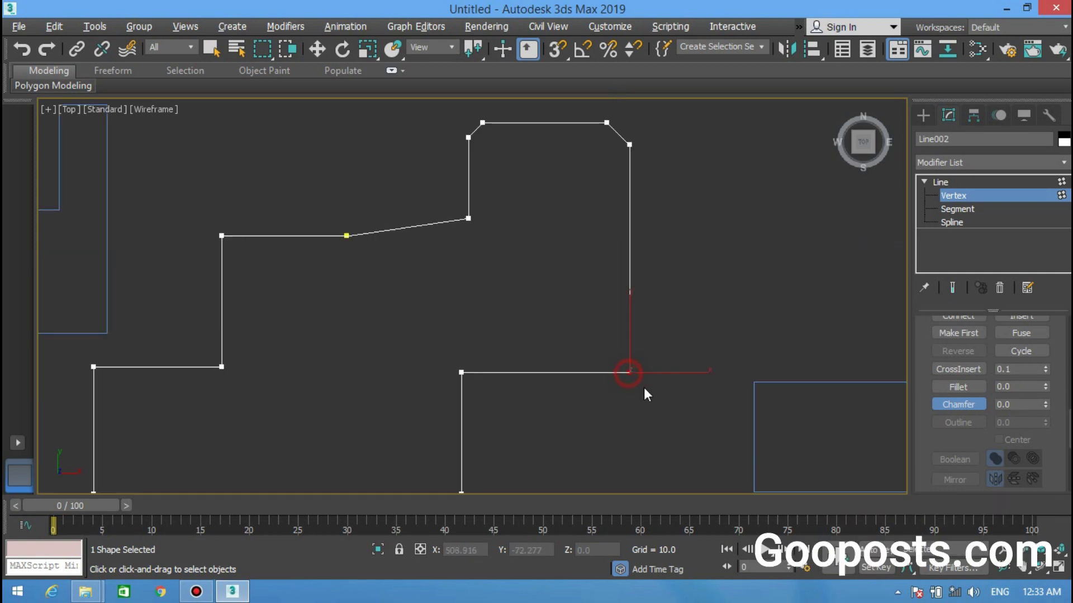
left_click(1013, 405)
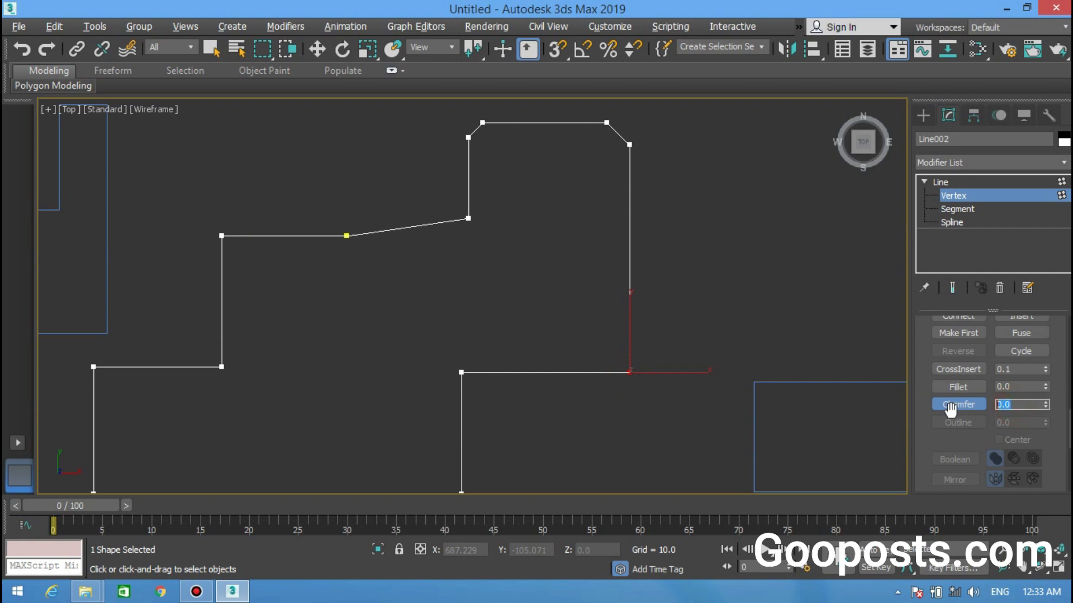
type("2")
key("Return")
Step: Chamfer the lower-right corner by 24 and then the bottom-left corner
middle_click_drag(454, 421, 489, 263)
scroll(503, 282, "down", 2)
scroll(526, 329, "up", 2)
scroll(525, 358, "up", 2)
left_click(505, 380)
double_click(1015, 407)
key("Return")
middle_click_drag(491, 395, 474, 371)
scroll(474, 371, "up", 1)
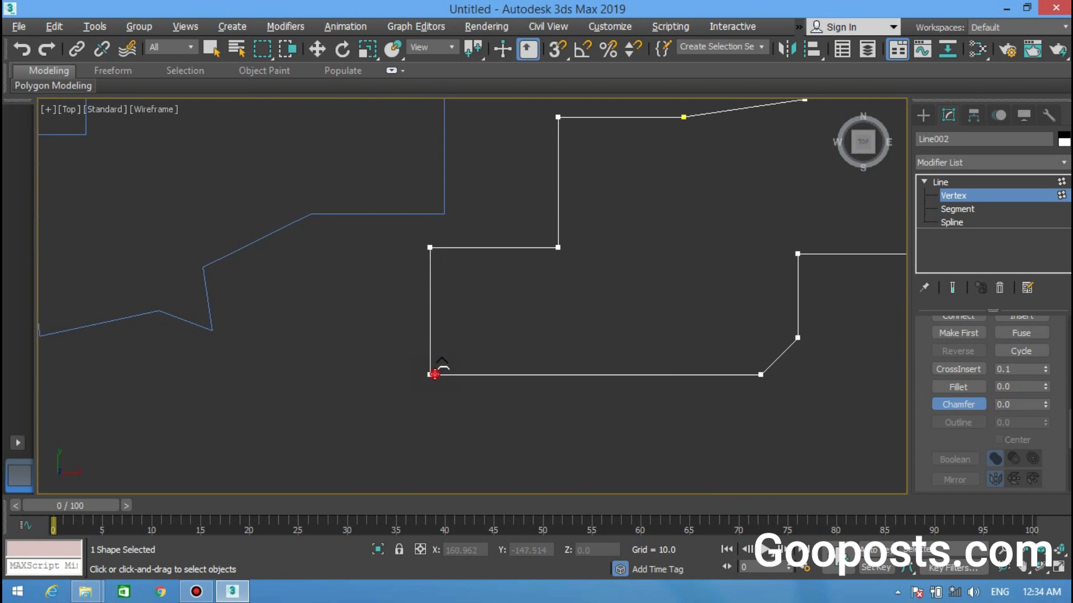
double_click(1010, 404)
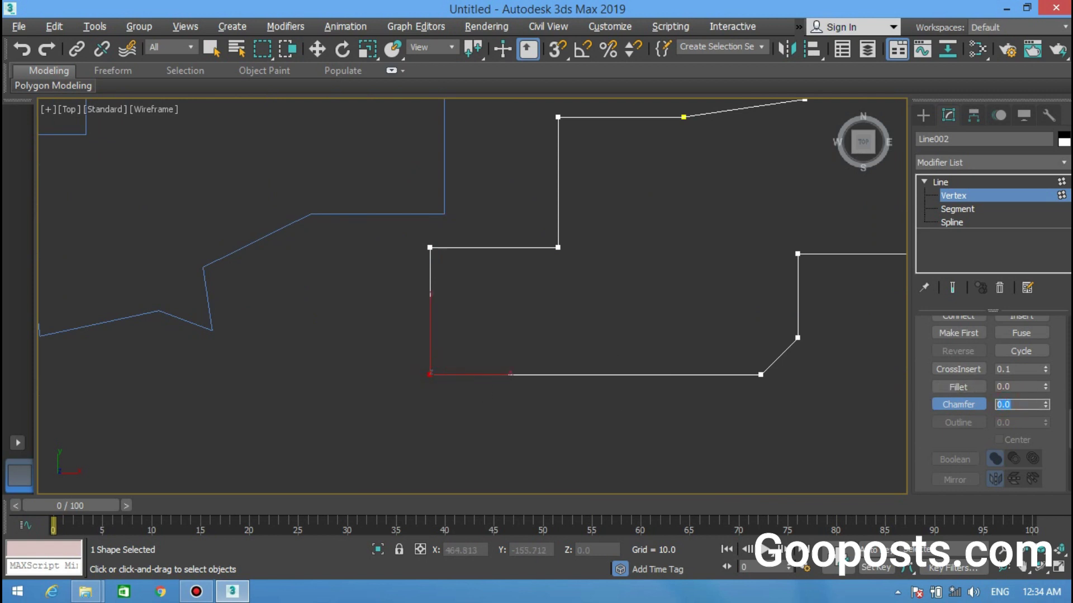
type("4")
key("Return")
Step: Recentre the view on the outlines and exit Vertex editing on Line002
scroll(405, 381, "down", 2)
scroll(427, 387, "down", 1)
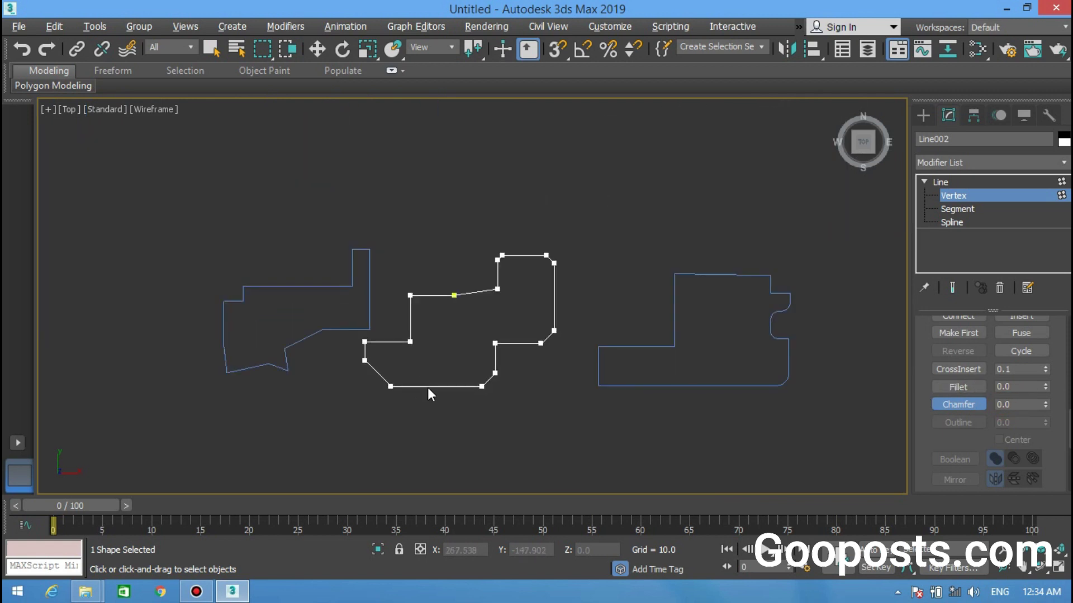
middle_click_drag(531, 379, 393, 394)
scroll(393, 393, "up", 1)
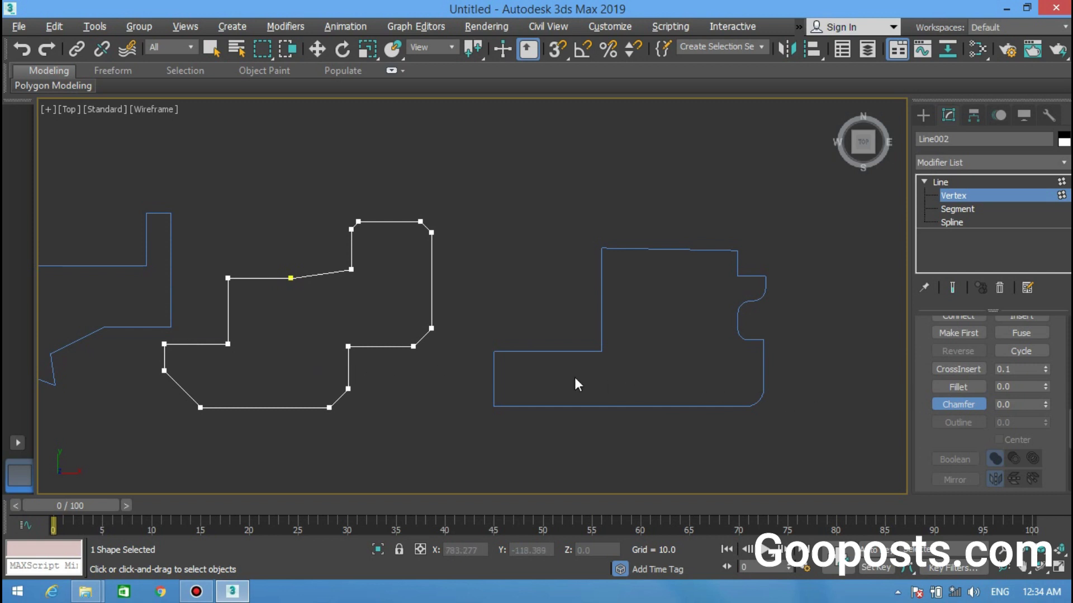
mouse_move(422, 375)
middle_mouse_down()
mouse_move(529, 374)
mouse_move(505, 381)
middle_mouse_up()
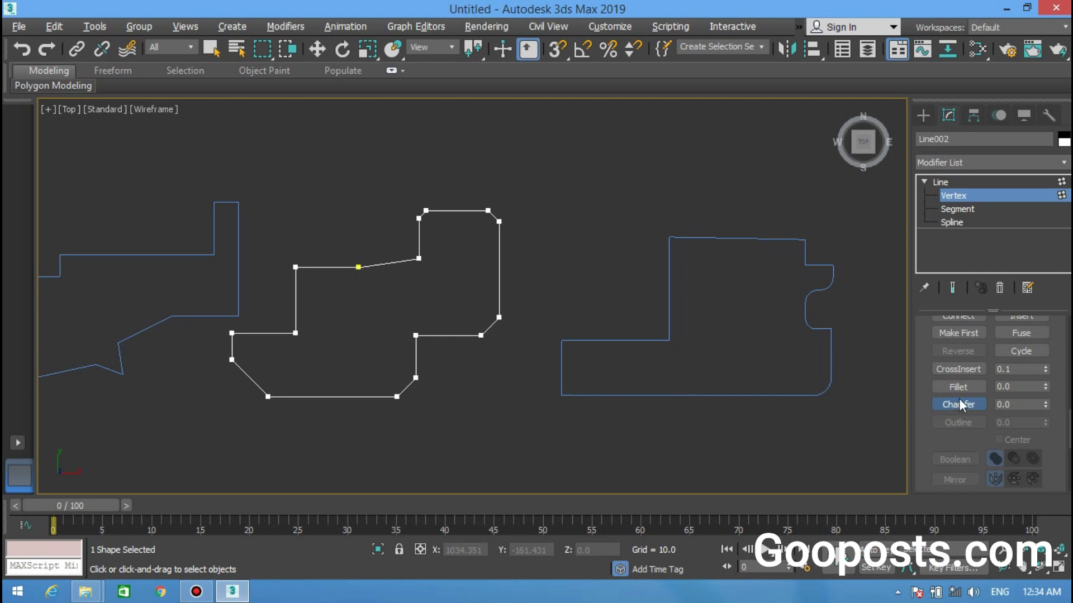
mouse_move(438, 295)
middle_mouse_down()
mouse_move(536, 293)
mouse_move(436, 295)
middle_mouse_up()
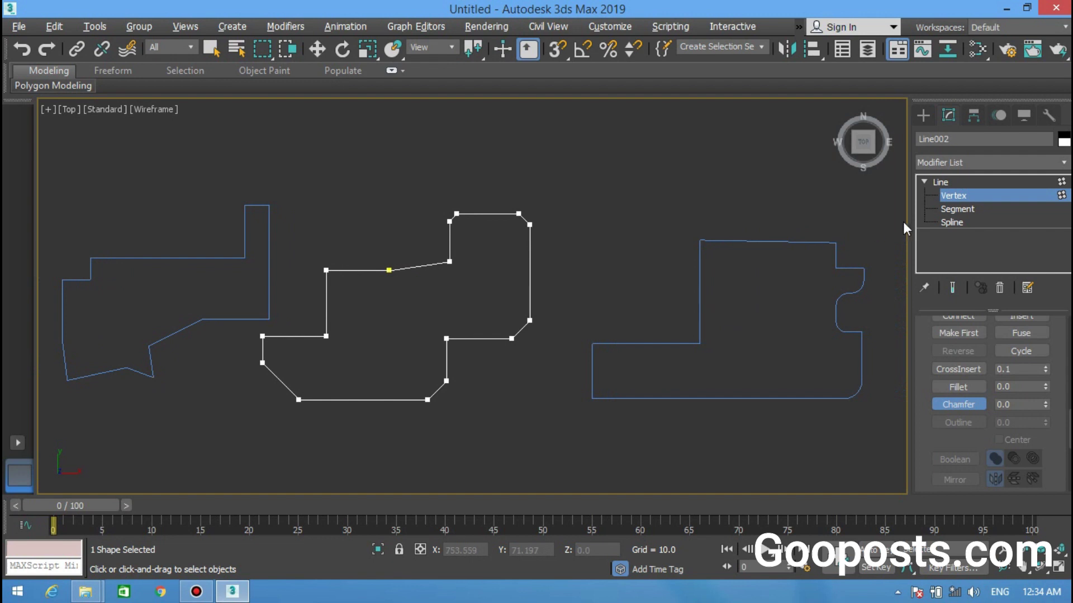
left_click(953, 196)
Step: Draw a vertical line in the empty space right of the floor-plan outlines
key("w")
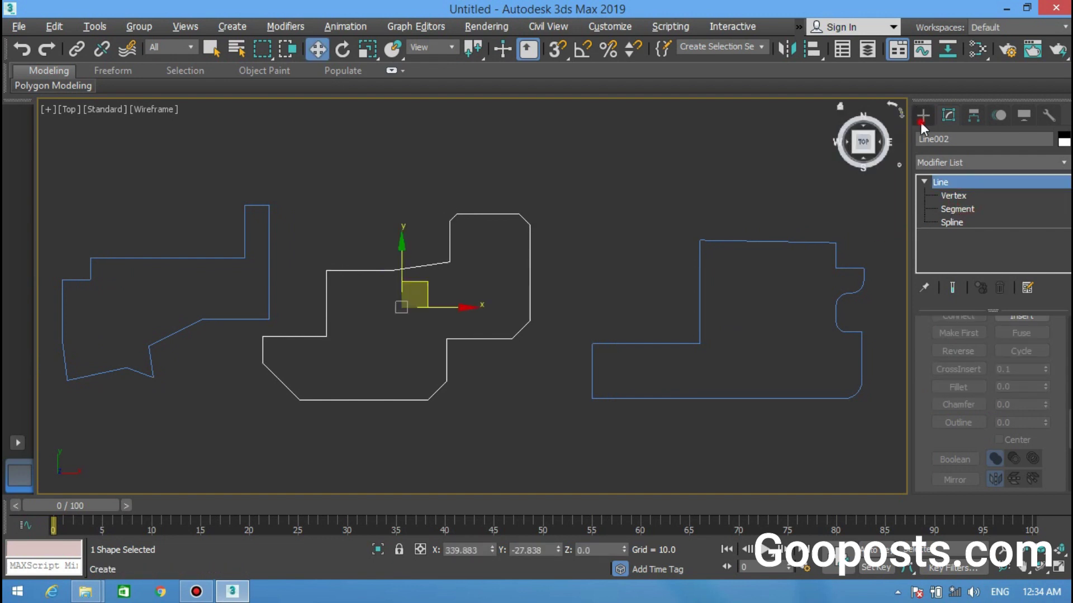
left_click(923, 115)
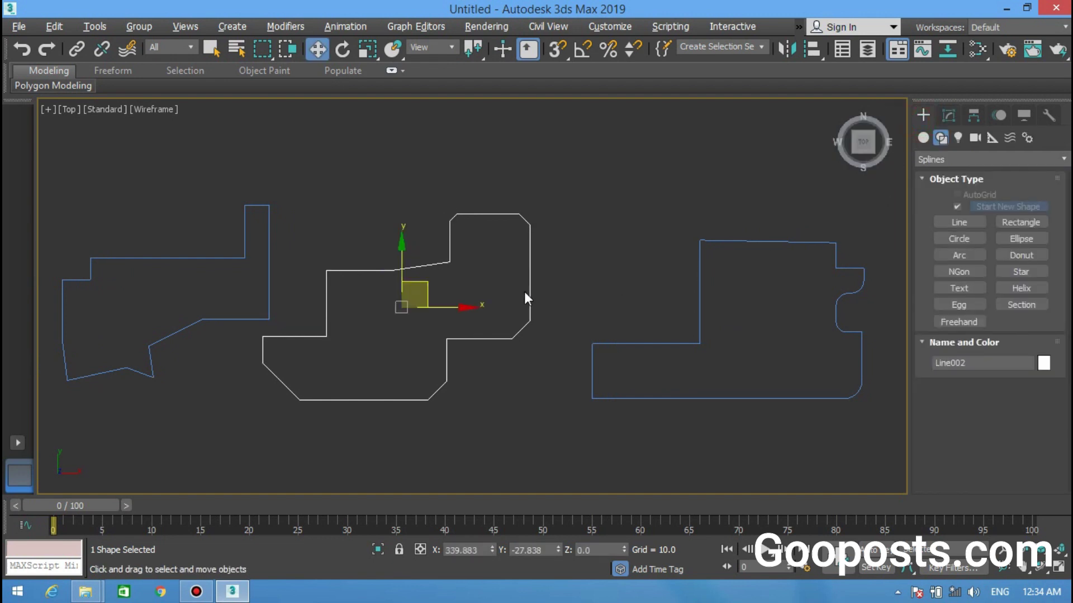
left_click(956, 223)
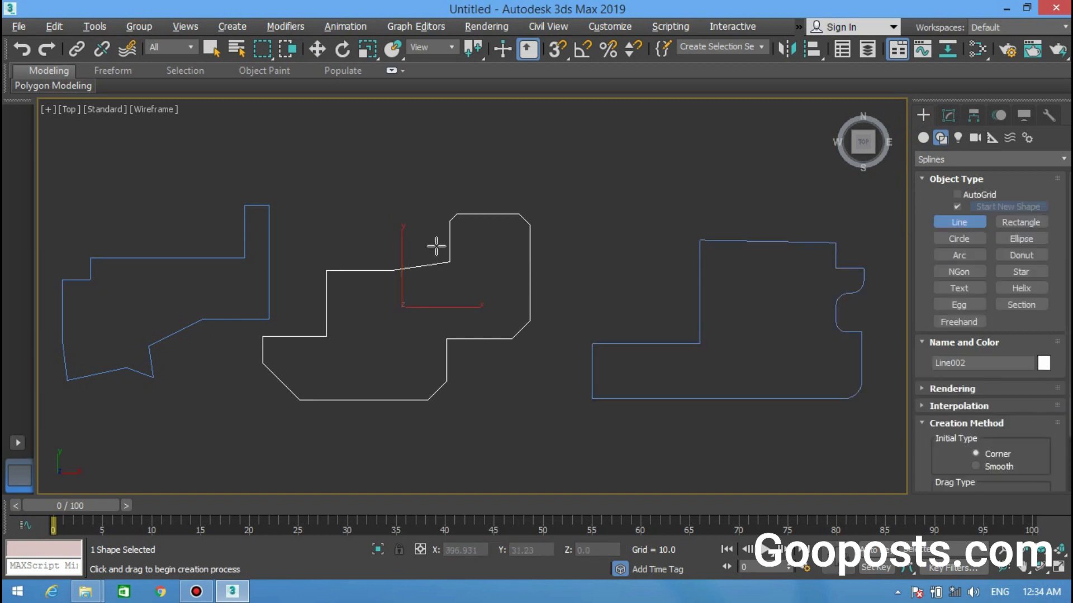
mouse_move(448, 275)
middle_mouse_down()
mouse_move(440, 253)
mouse_move(467, 255)
middle_mouse_up()
middle_click_drag(352, 266, 218, 270)
left_click(715, 230)
left_click(715, 381)
right_click(614, 240)
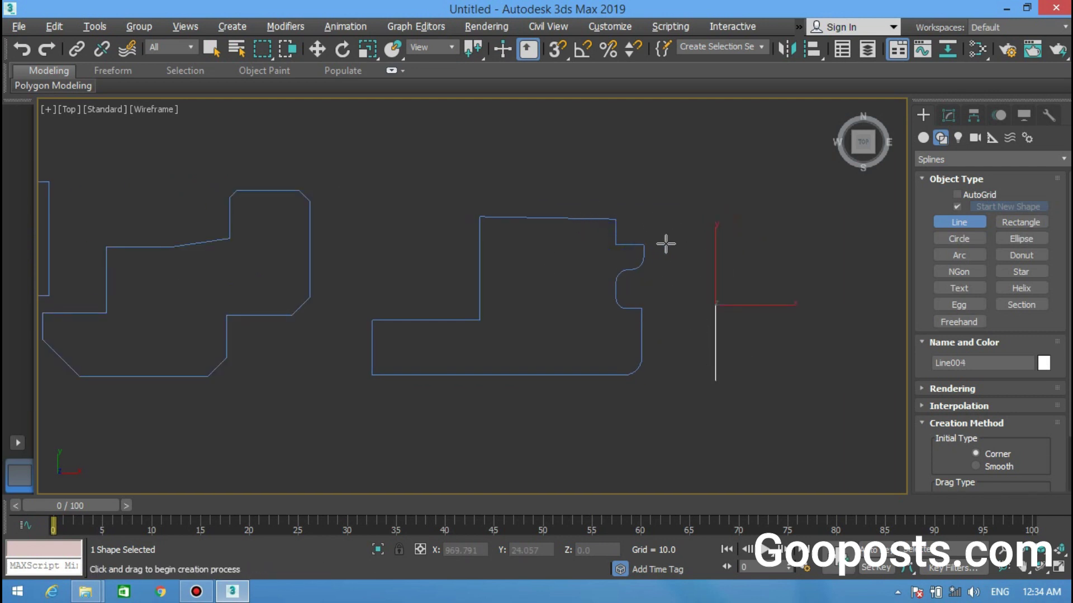
Step: Draw an upper and a lower horizontal line crossing the vertical line
left_click(671, 254)
left_click(807, 255)
right_click(659, 351)
left_click(663, 352)
left_click(775, 352)
right_click(624, 269)
Step: Select the vertical line Line004 and bring up its Modify settings
middle_click_drag(627, 270, 614, 226)
key("w")
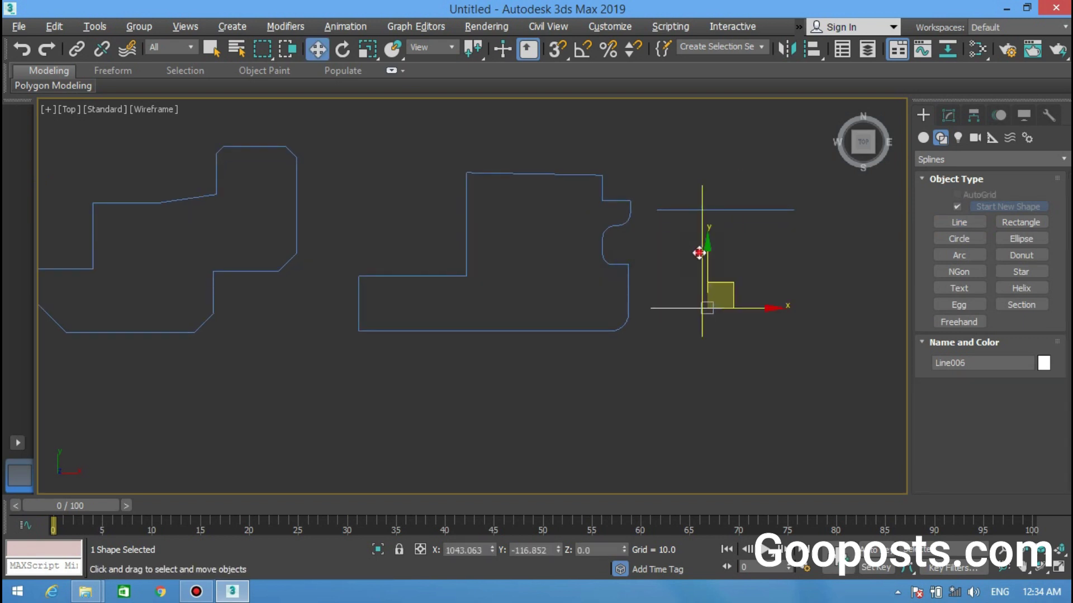
left_click(701, 254)
left_click(939, 114)
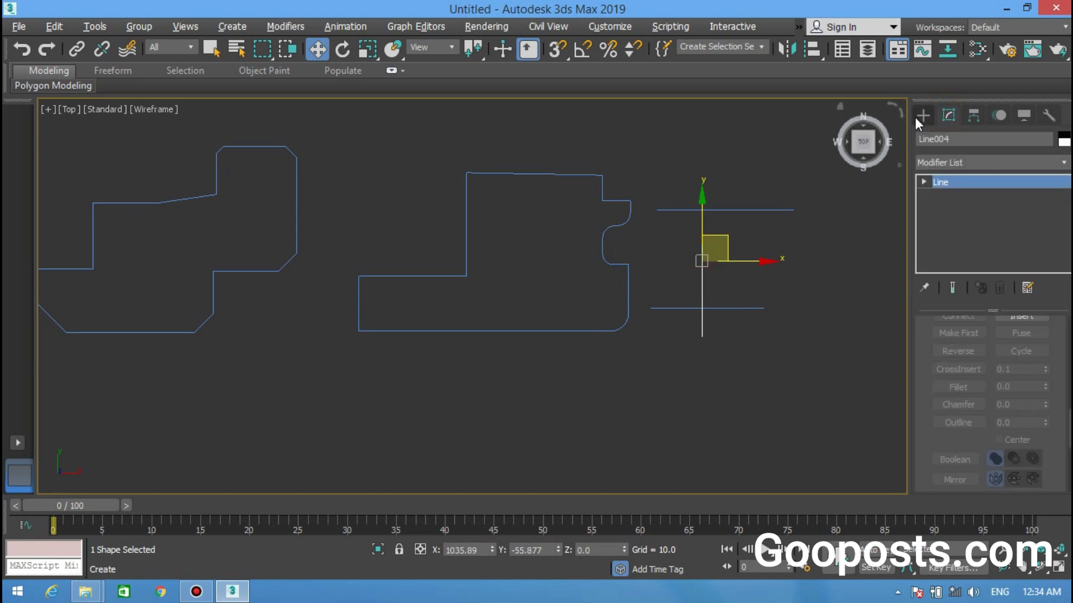
Step: Attach the upper and bottom horizontal lines to Line004, forming one cross shape
middle_click_drag(699, 263, 603, 277)
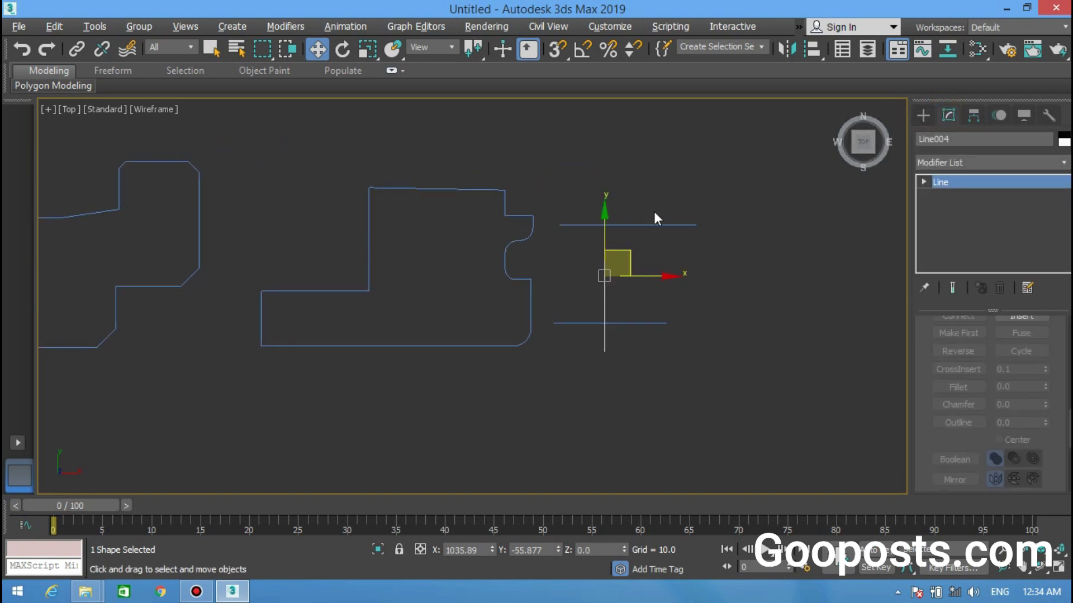
scroll(623, 256, "up", 3)
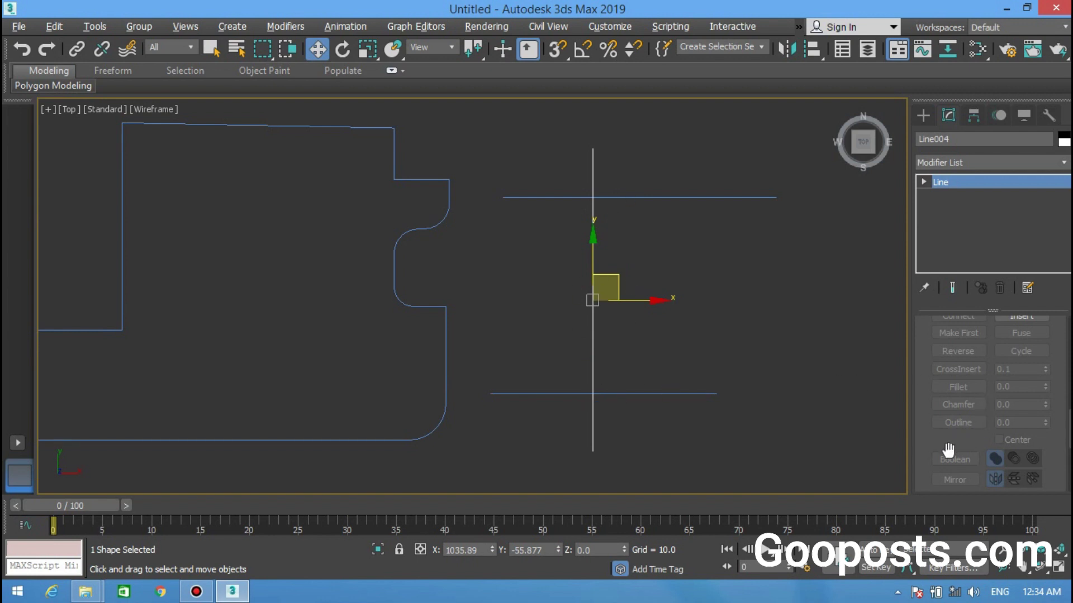
scroll(961, 419, "up", 3)
scroll(964, 372, "up", 2)
scroll(969, 374, "up", 2)
scroll(976, 381, "up", 1)
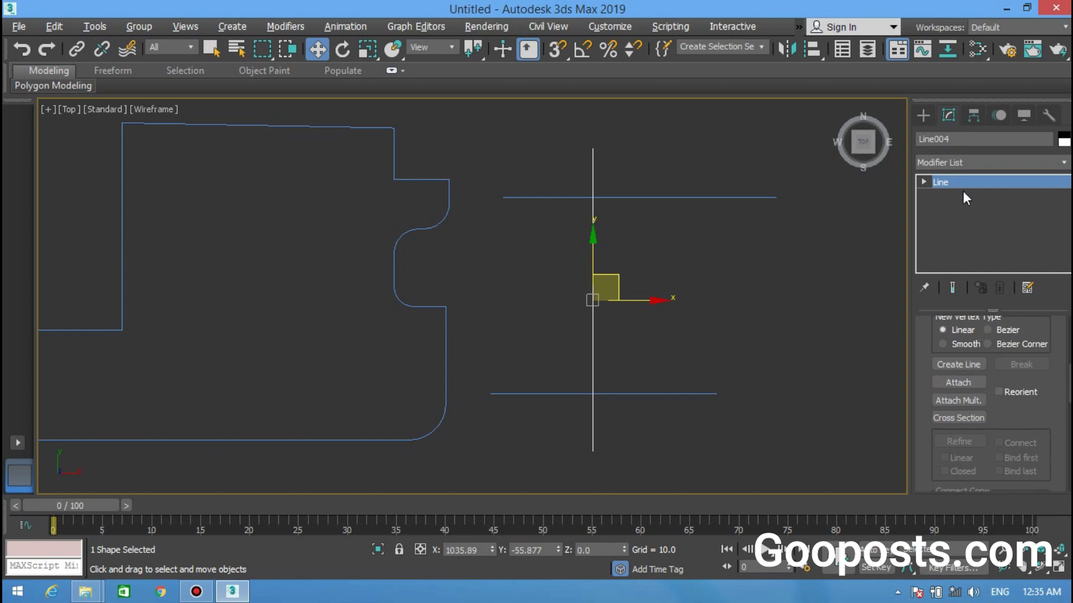
left_click(954, 384)
left_click(633, 198)
left_click(635, 394)
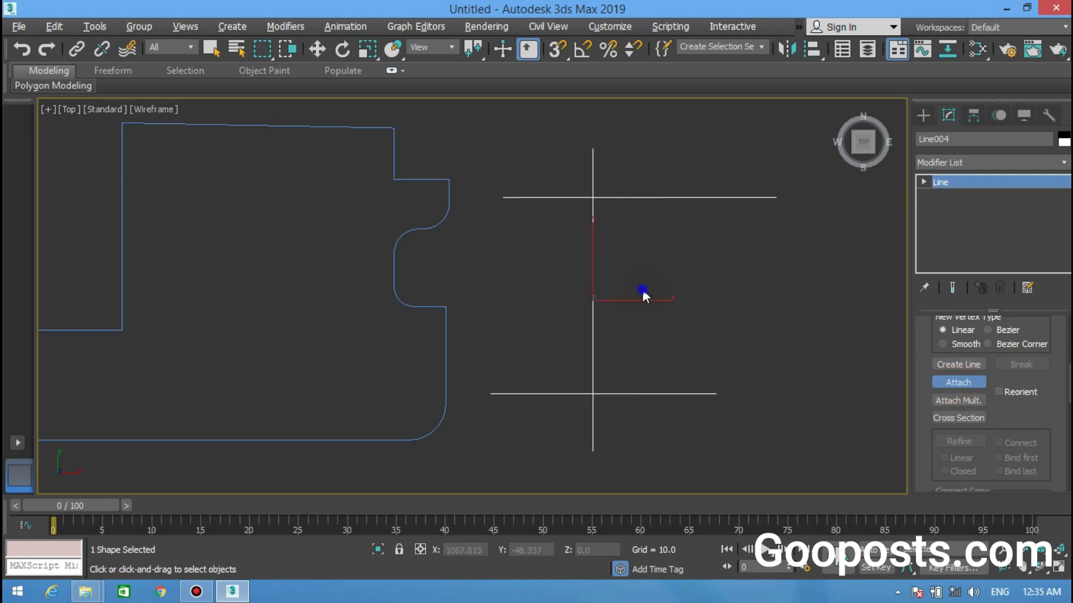
right_click(642, 289)
Step: Check the other outlines, then reselect the cross-shaped Line004 spline
left_click(702, 250)
left_click(593, 205)
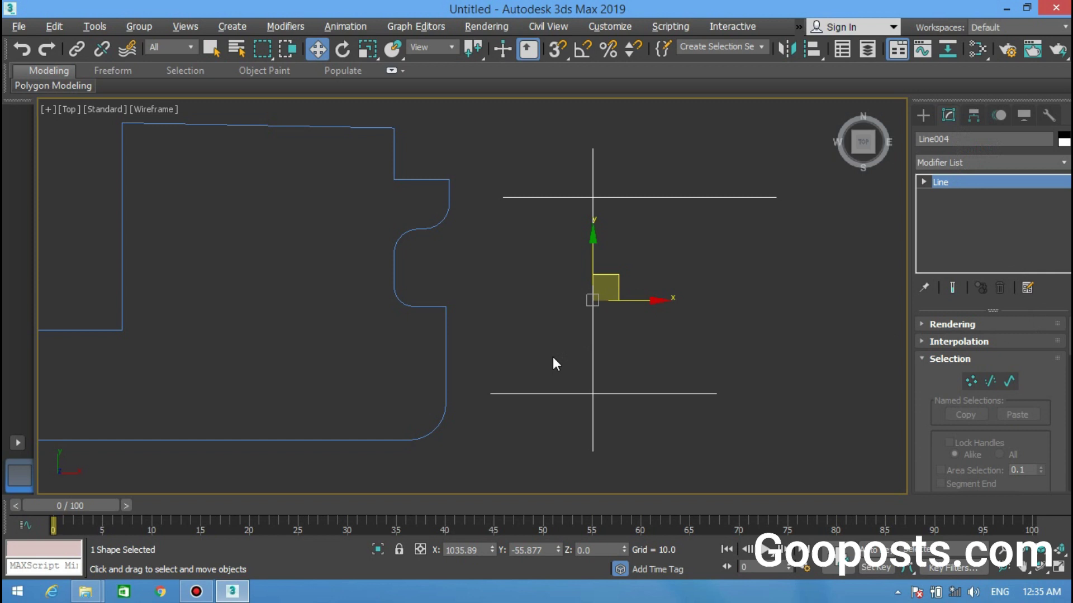
scroll(657, 343, "down", 3)
mouse_move(541, 348)
middle_mouse_down()
mouse_move(455, 338)
mouse_move(839, 305)
mouse_move(1006, 304)
middle_mouse_up()
scroll(682, 329, "down", 2)
scroll(482, 328, "down", 2)
scroll(581, 317, "up", 3)
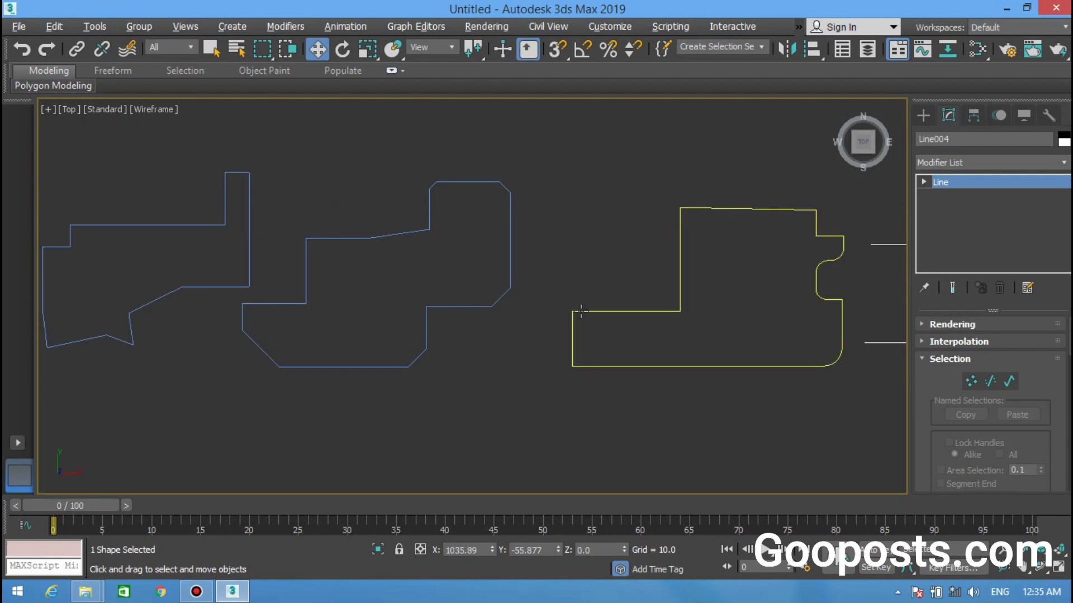
left_click(581, 316)
mouse_move(613, 337)
middle_mouse_down()
mouse_move(529, 349)
mouse_move(477, 322)
middle_mouse_up()
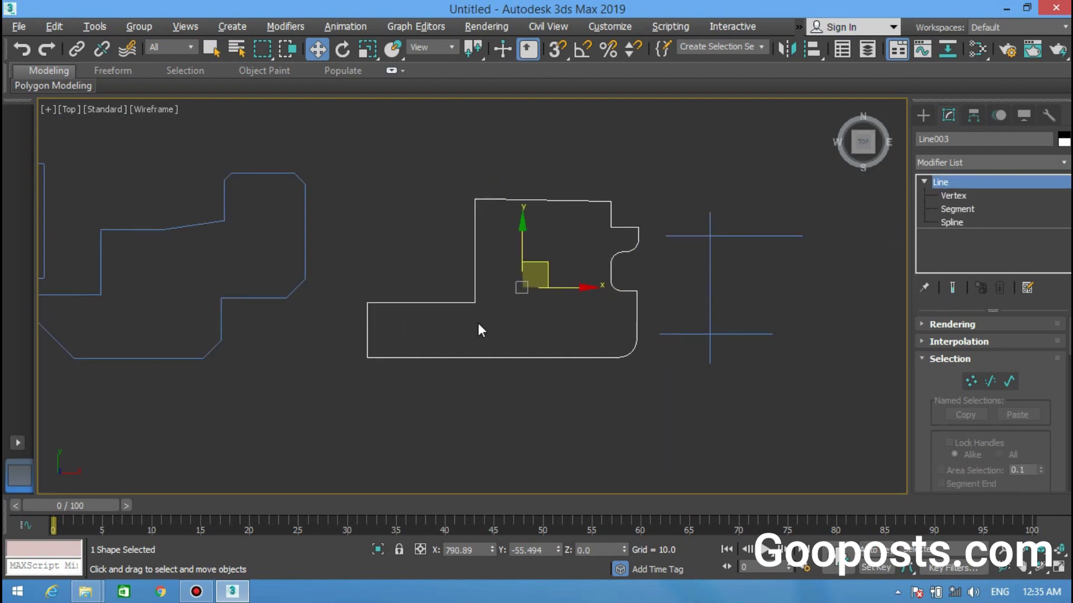
left_click(687, 333)
middle_click_drag(562, 311, 505, 321)
scroll(504, 321, "up", 3)
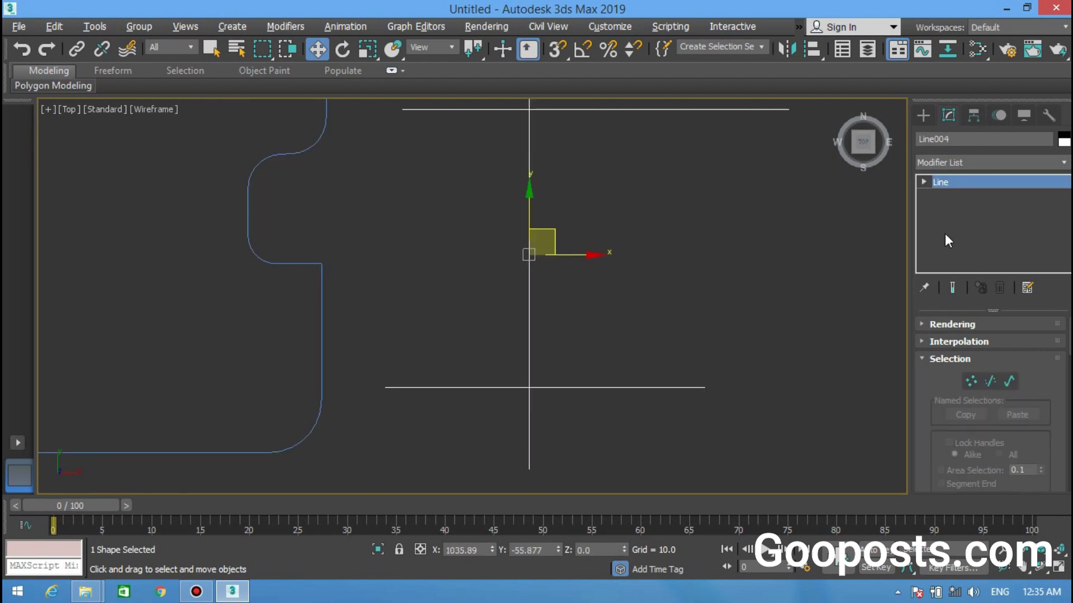
Step: Draw two vertical lines to the right of the cross shape
left_click(923, 114)
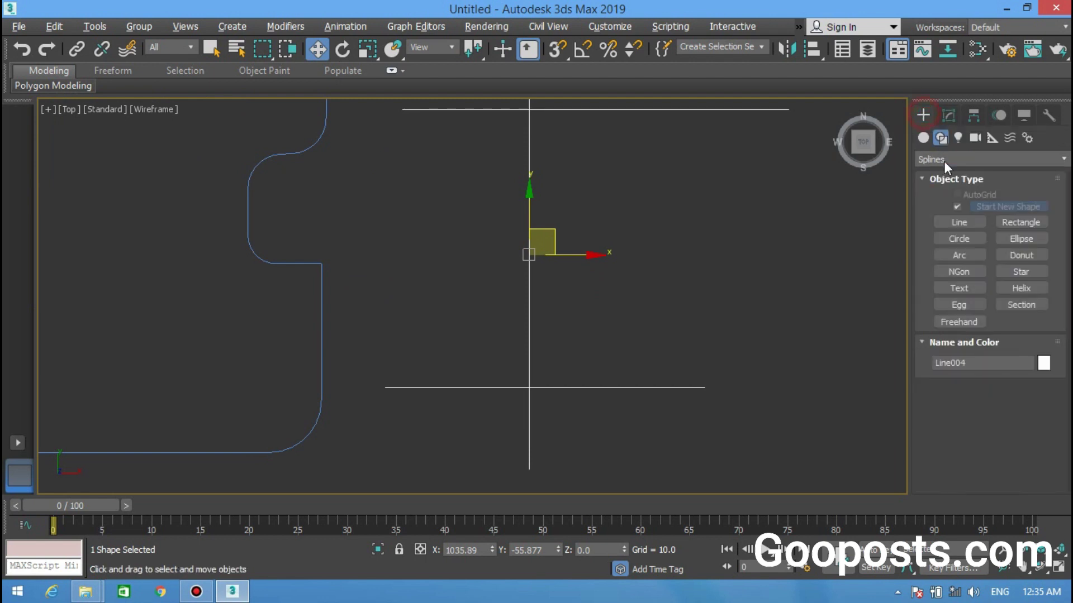
left_click(959, 223)
middle_click_drag(585, 304, 424, 342)
scroll(447, 318, "down", 2)
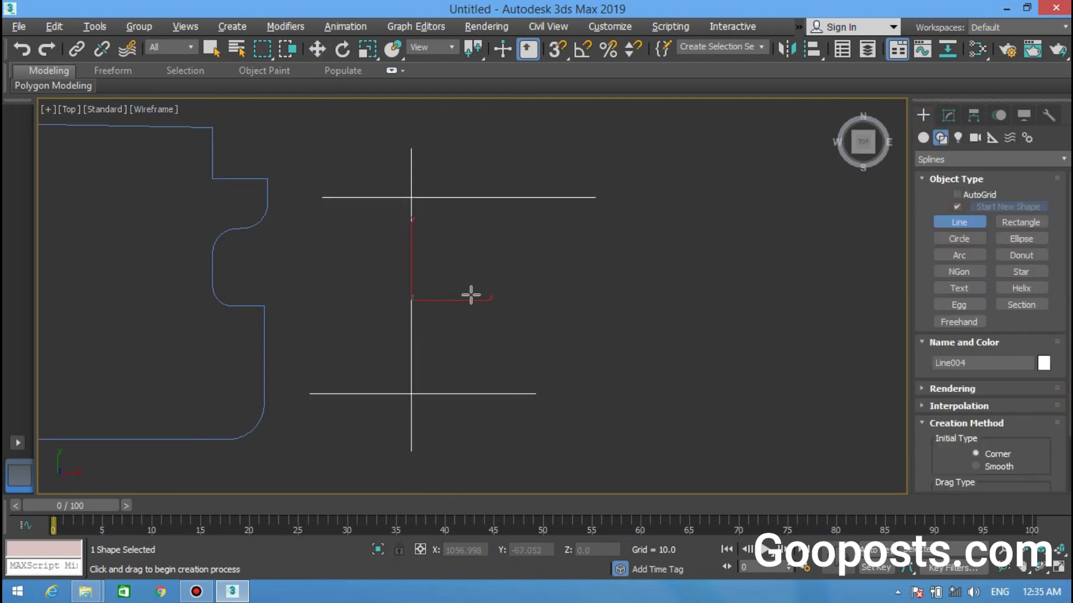
left_click(500, 179)
left_click(551, 445, "shift")
right_click(513, 289)
left_click(590, 235)
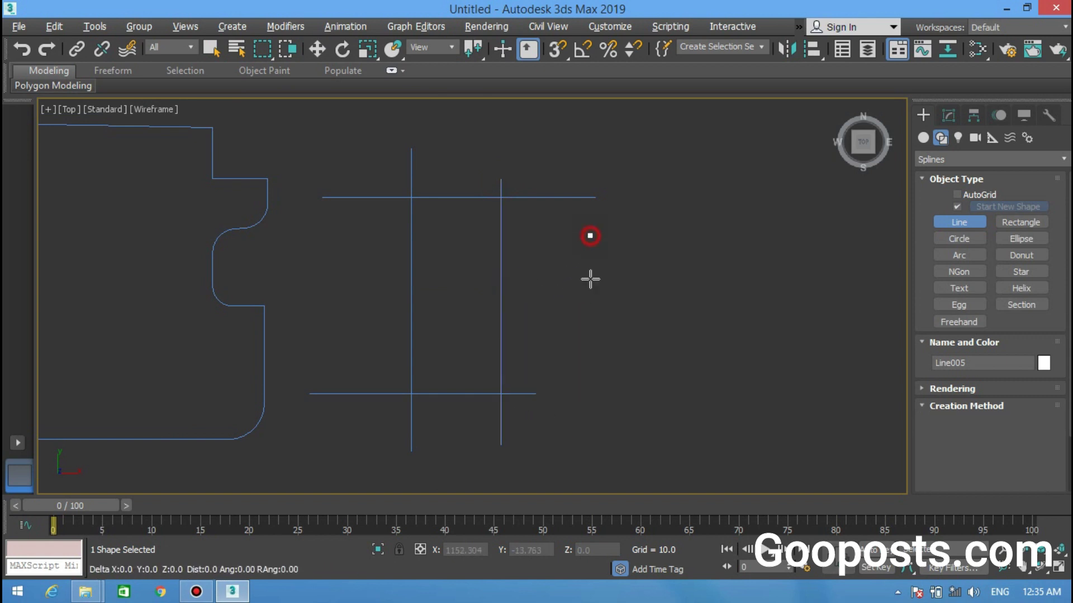
left_click(595, 431, "shift")
right_click(573, 442)
Step: Draw a long horizontal line below the cross shape
middle_click_drag(489, 426, 516, 342)
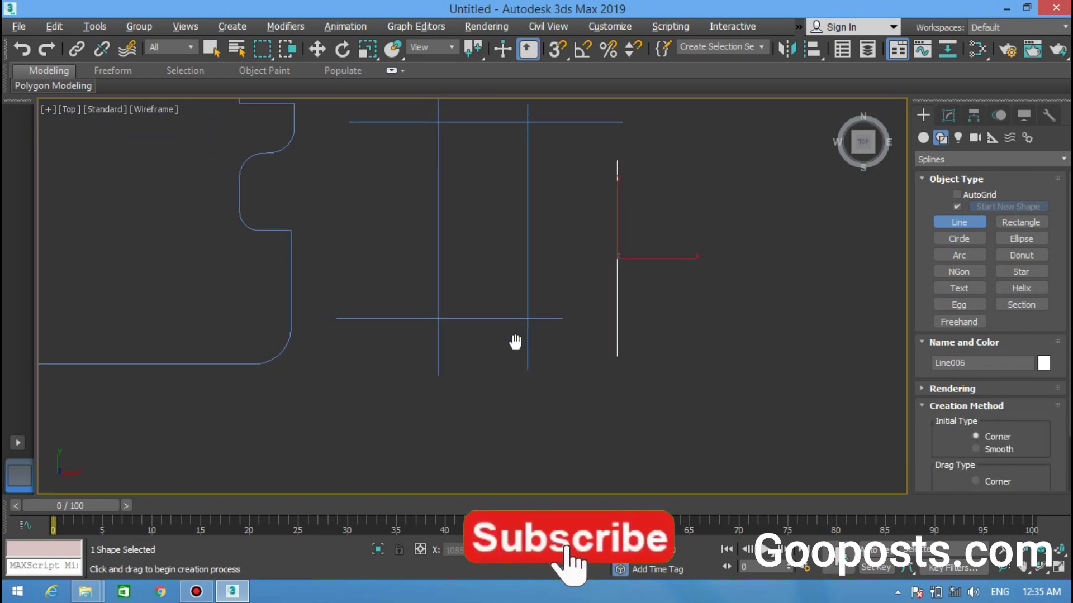
left_click(682, 393)
left_click(397, 397, "shift")
right_click(481, 292)
Step: Reselect Line004 and scroll its Modify panel down to the Geometry rollout
key("w")
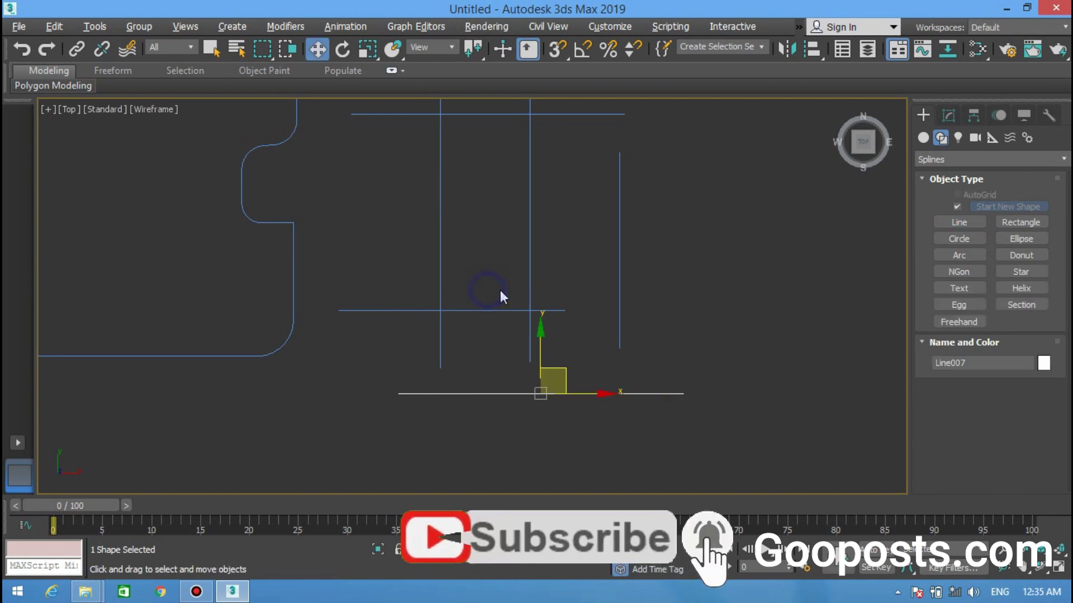
left_click(532, 277)
left_click(509, 308)
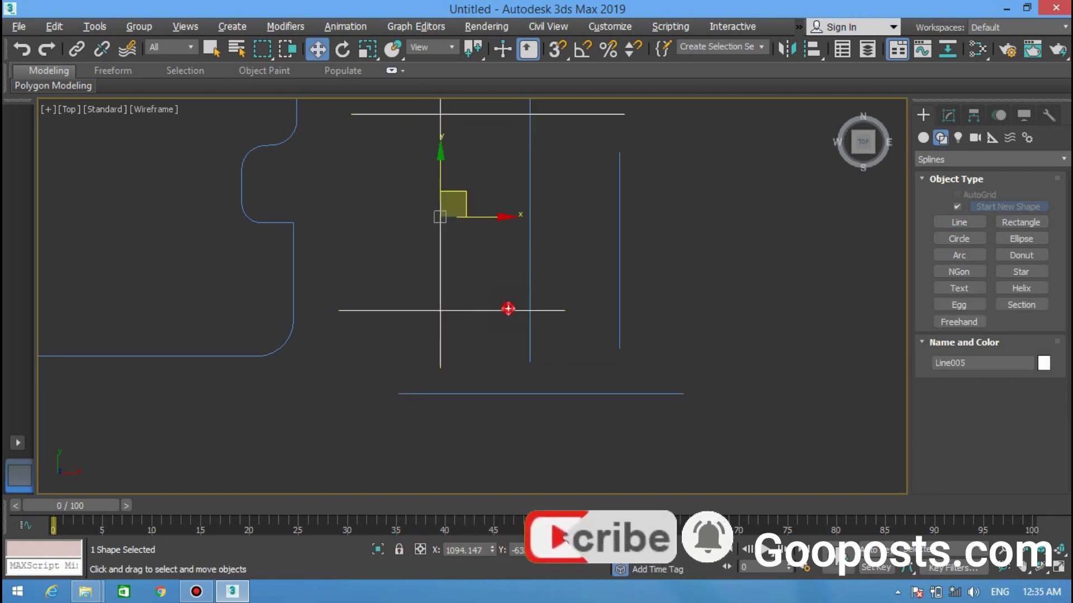
middle_click_drag(484, 353, 455, 390)
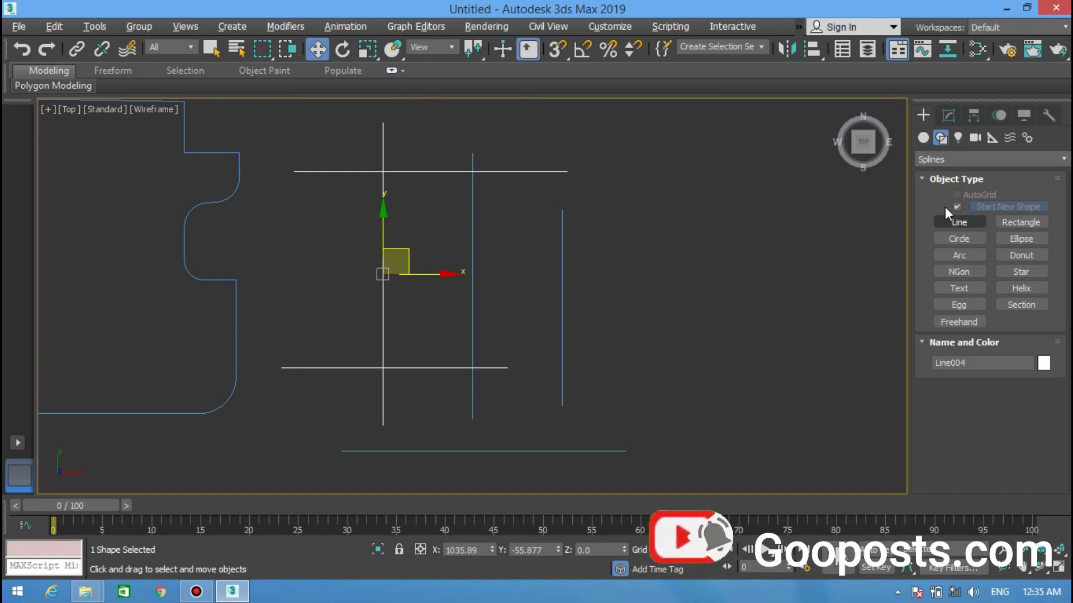
left_click(946, 114)
left_click_drag(938, 429, 959, 387)
scroll(959, 391, "down", 3)
scroll(955, 413, "down", 2)
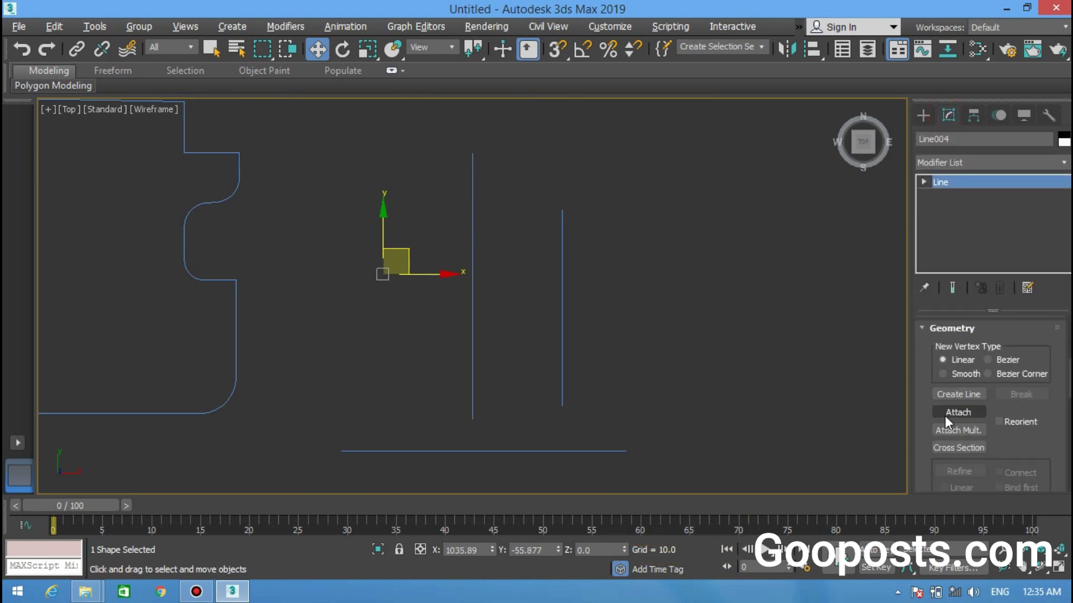
Step: Attach both new vertical lines and the bottom horizontal line to Line004
left_click(957, 412)
scroll(475, 335, "down", 2)
scroll(431, 338, "down", 2)
left_click(401, 319)
left_click(446, 321)
left_click(442, 407)
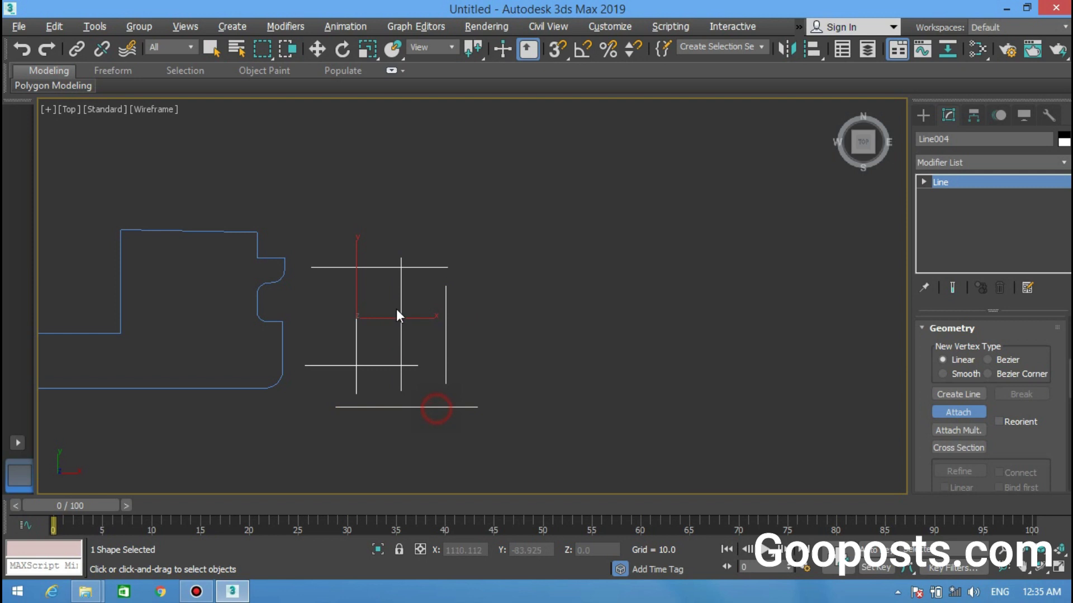
Step: Exit Attach mode, show the Create panel's options and clear the selection
key("w")
middle_click_drag(461, 313, 507, 283)
scroll(507, 284, "up", 1)
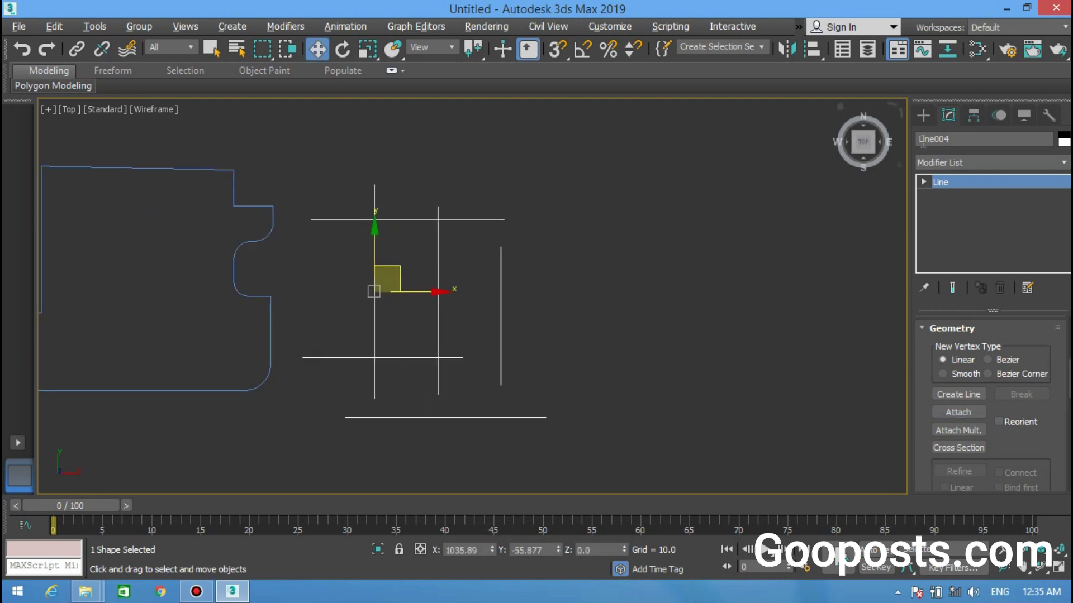
left_click(916, 117)
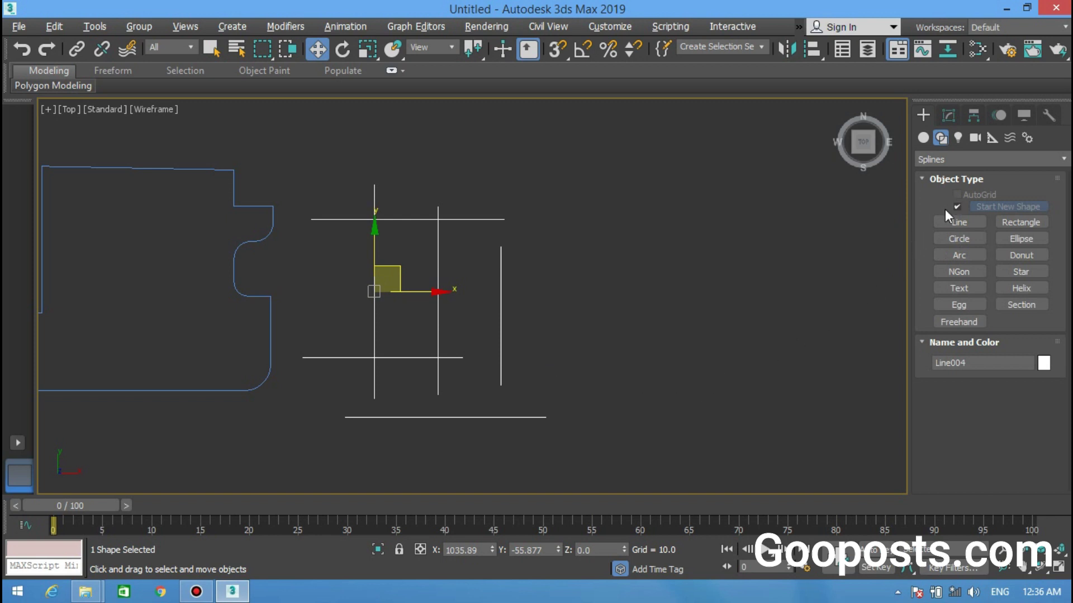
left_click(779, 247)
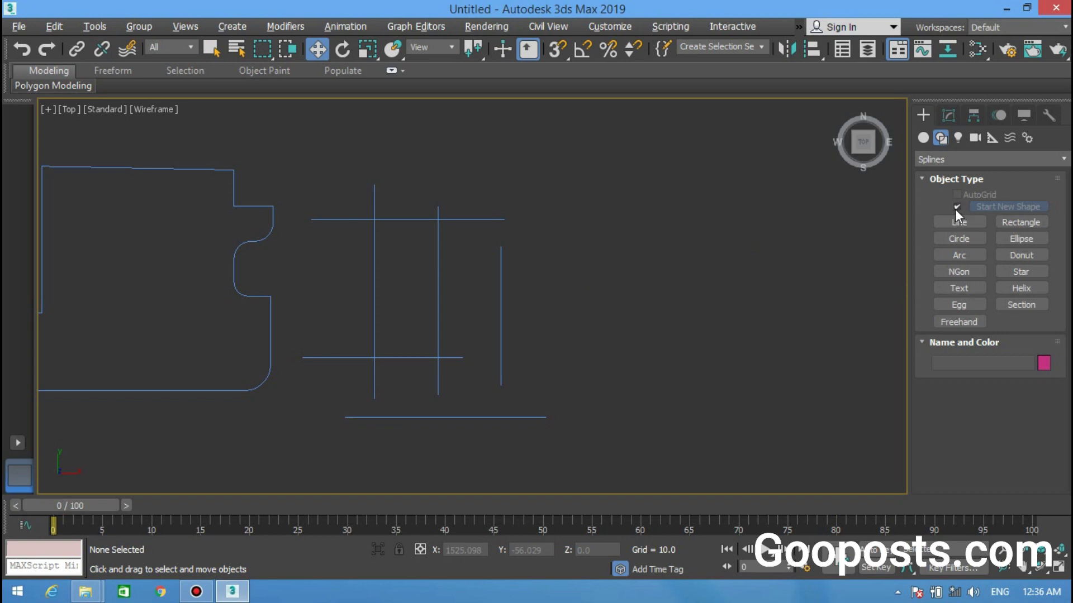
Step: With Start New Shape off, draw extra line segments into Line004
left_click(476, 220)
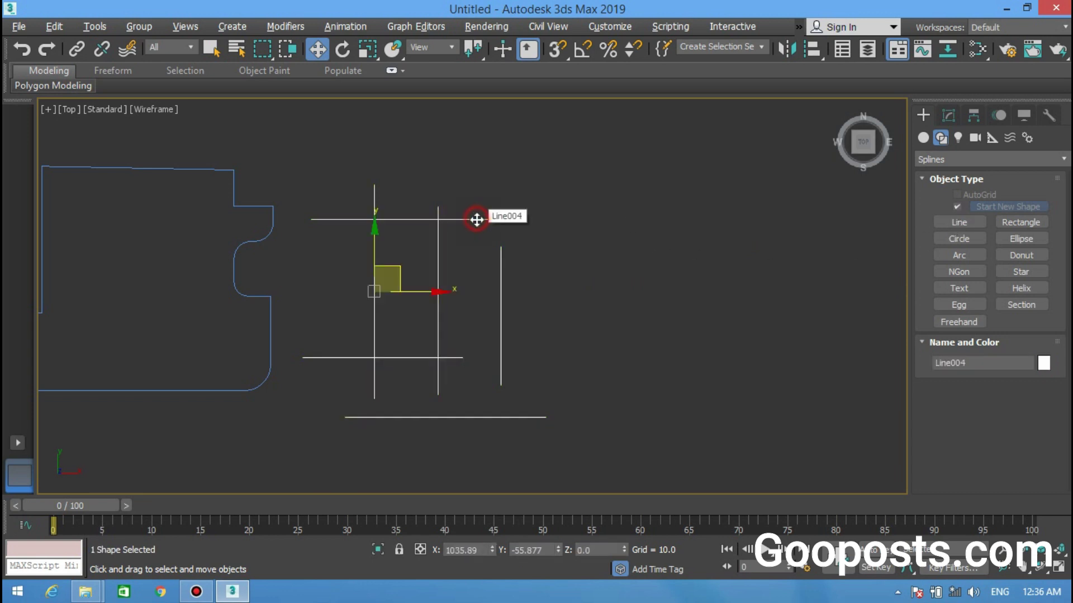
left_click(956, 206)
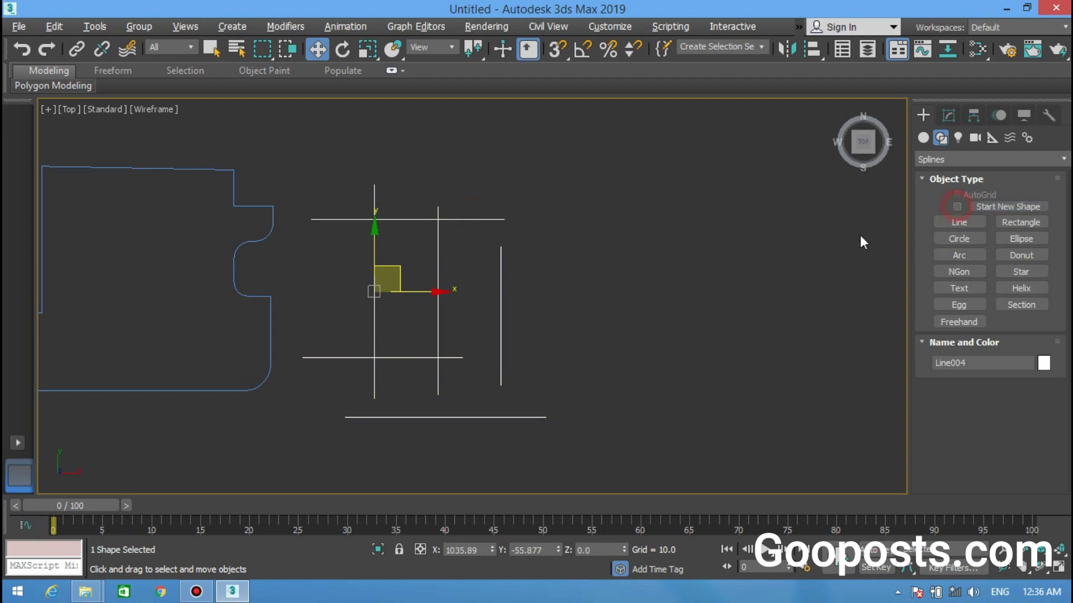
left_click(951, 224)
left_click(490, 201)
left_click(490, 290)
left_click(243, 263)
left_click(626, 238)
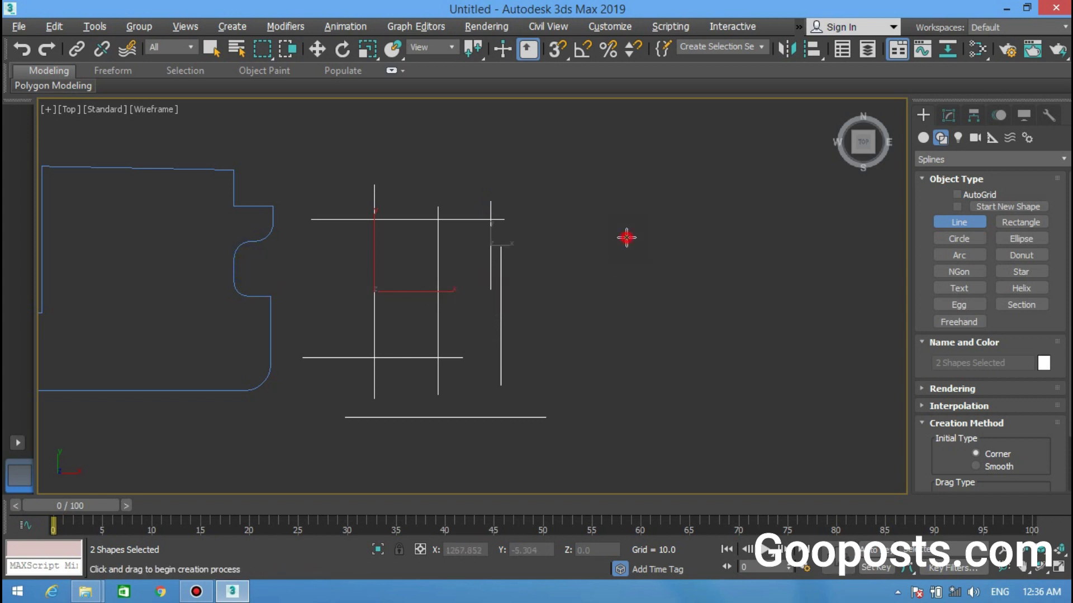
left_click(665, 413)
right_click(553, 305)
Step: Shift the selected lines right, then reselect the cross-shaped Line004 spline
key("w")
left_click_drag(423, 289, 498, 289)
left_click(391, 150)
scroll(439, 301, "down", 3)
left_click(506, 297)
middle_click_drag(645, 290, 457, 288)
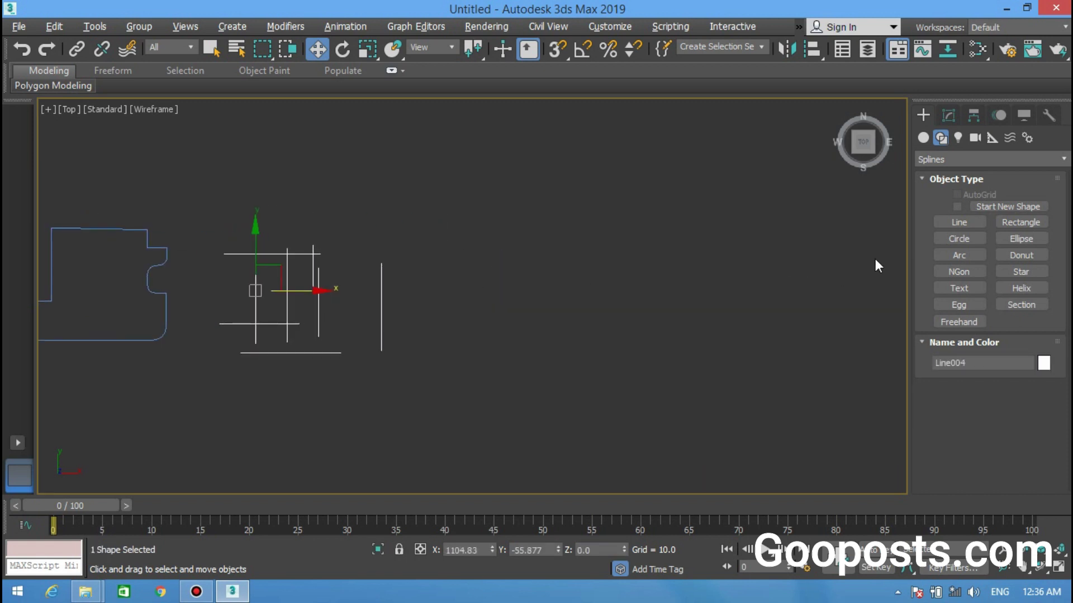
Step: Start another joined line with Start New Shape off, cancel it and deselect
left_click(967, 223)
middle_click_drag(448, 340, 430, 340)
scroll(429, 339, "up", 2)
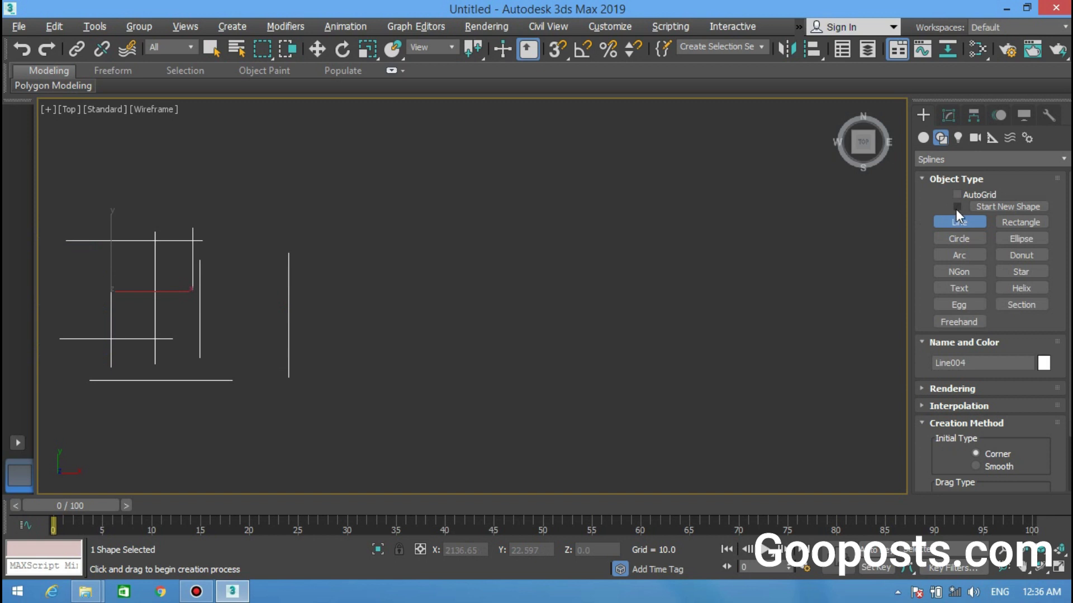
left_click(961, 208)
left_click(487, 299)
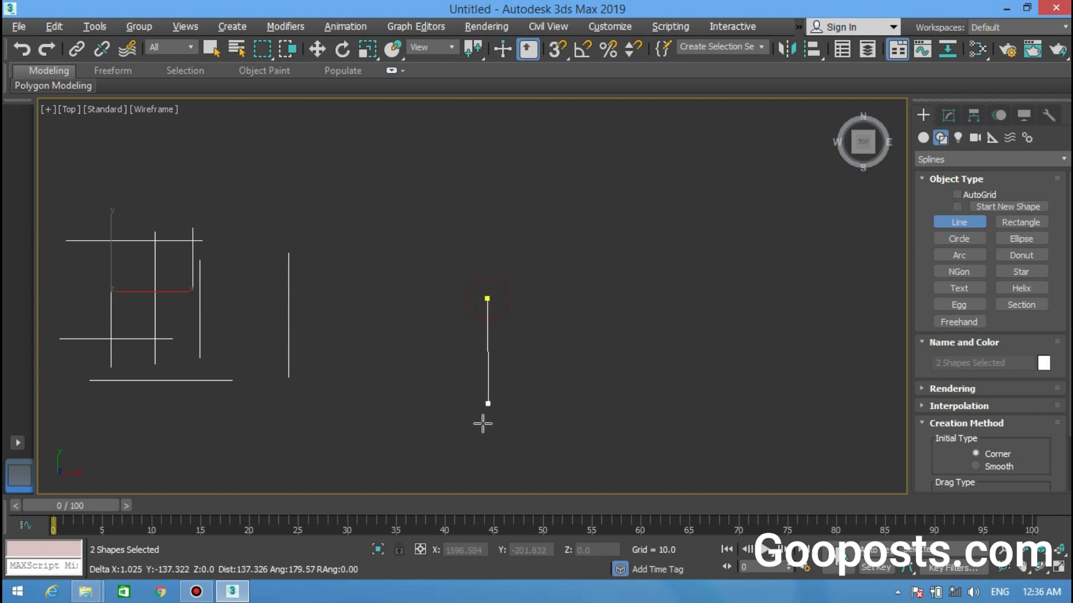
right_click(206, 285)
right_click(141, 302)
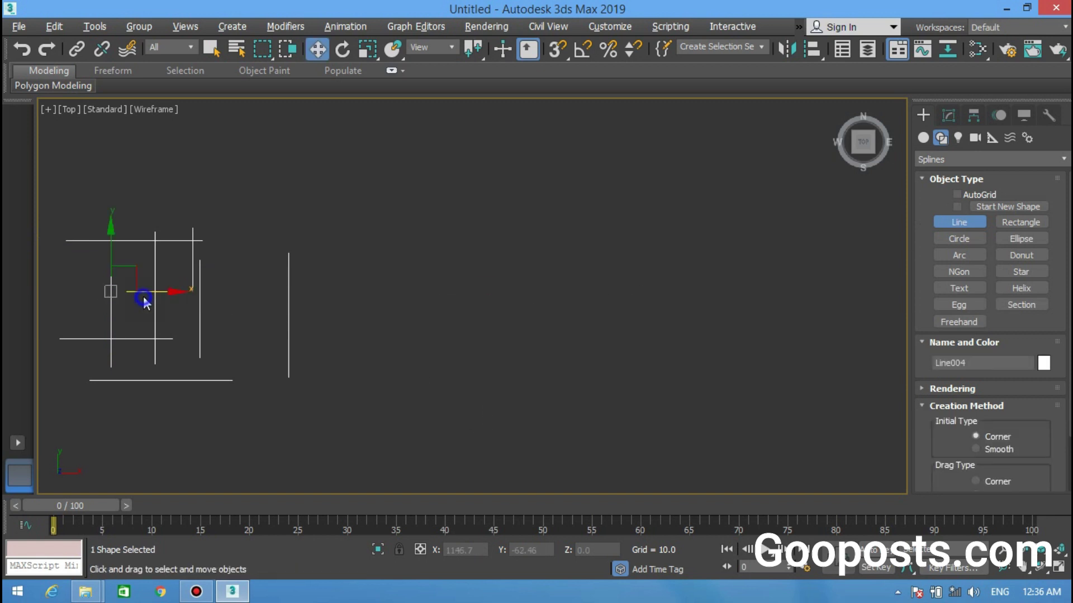
left_click(397, 333)
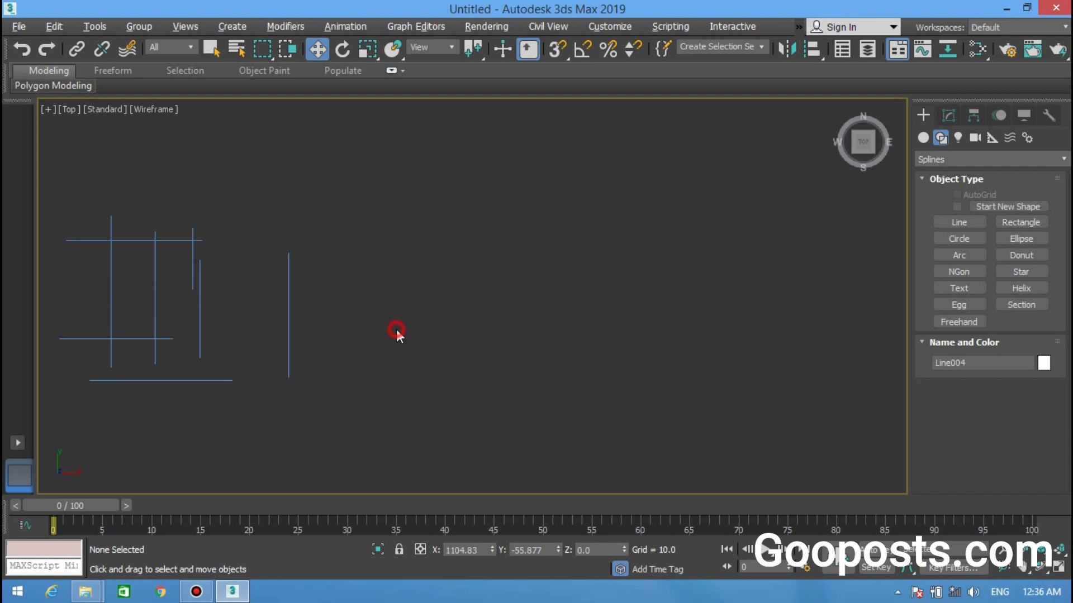
Step: Draw the first right-angled wall outline beside the cross-shaped lines
left_click(953, 222)
left_click(511, 263)
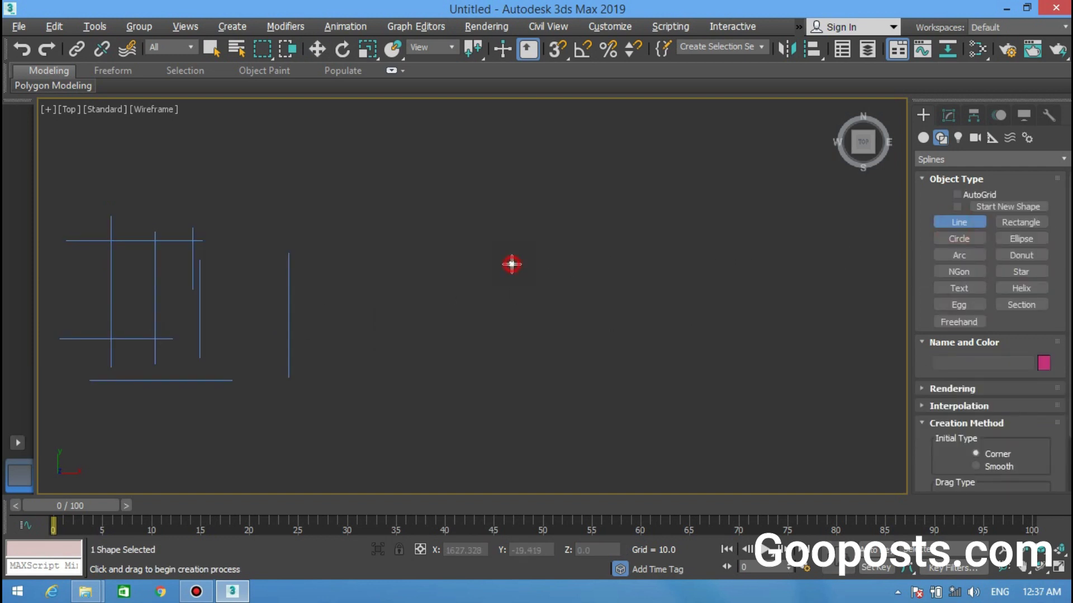
left_click(511, 390, "shift")
left_click(677, 389, "shift")
left_click(658, 175, "shift")
left_click(553, 176, "shift")
right_click(553, 254)
Step: Draw a second, stepped wall outline with an inner return wall
middle_click_drag(699, 240, 439, 260)
left_click(479, 200)
left_click(635, 202, "shift")
left_click(623, 400, "shift")
left_click(578, 391, "shift")
left_click(567, 460, "shift")
left_click(331, 460, "shift")
left_click(335, 439, "shift")
left_click(504, 439, "shift")
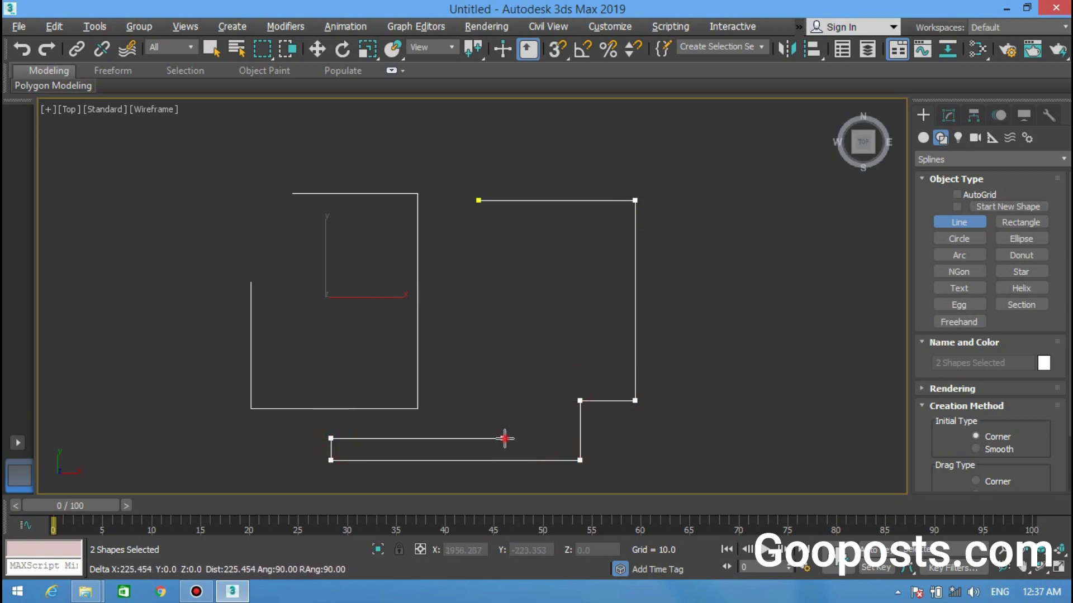
left_click(497, 306, "shift")
right_click(435, 299)
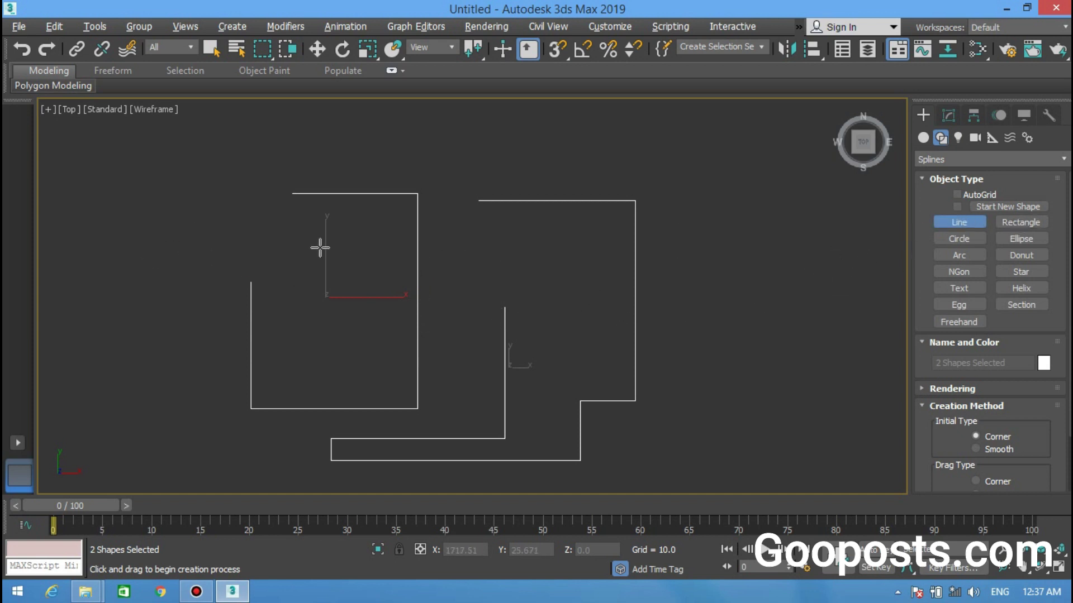
Step: Draw a third short right-angled wall outline ending in a top segment
middle_click_drag(282, 215, 438, 210)
left_click(307, 324)
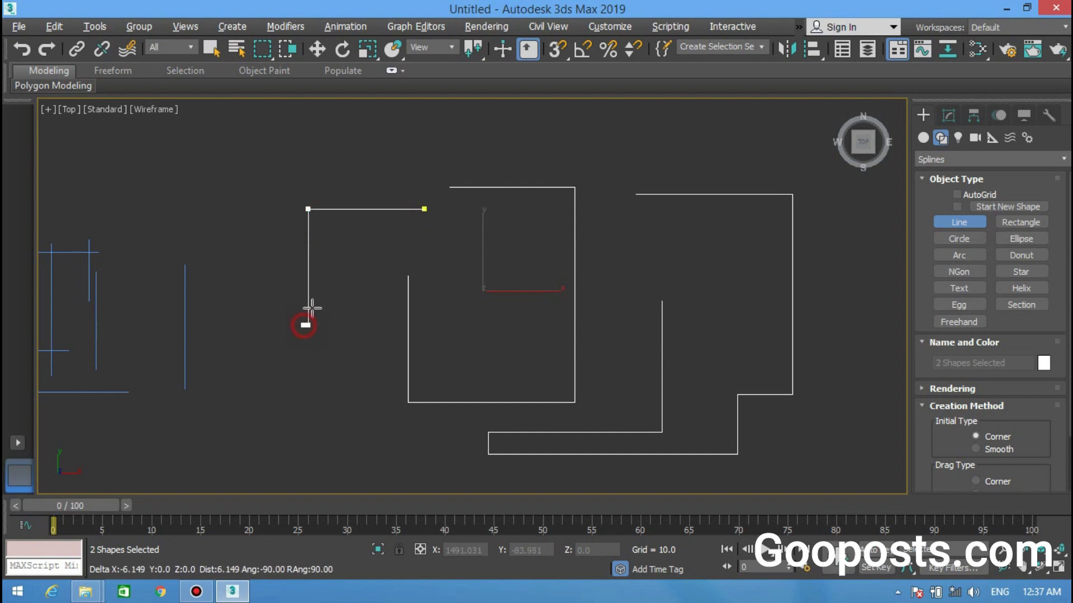
left_click(345, 324)
left_click(345, 241)
left_click(506, 241)
right_click(479, 249)
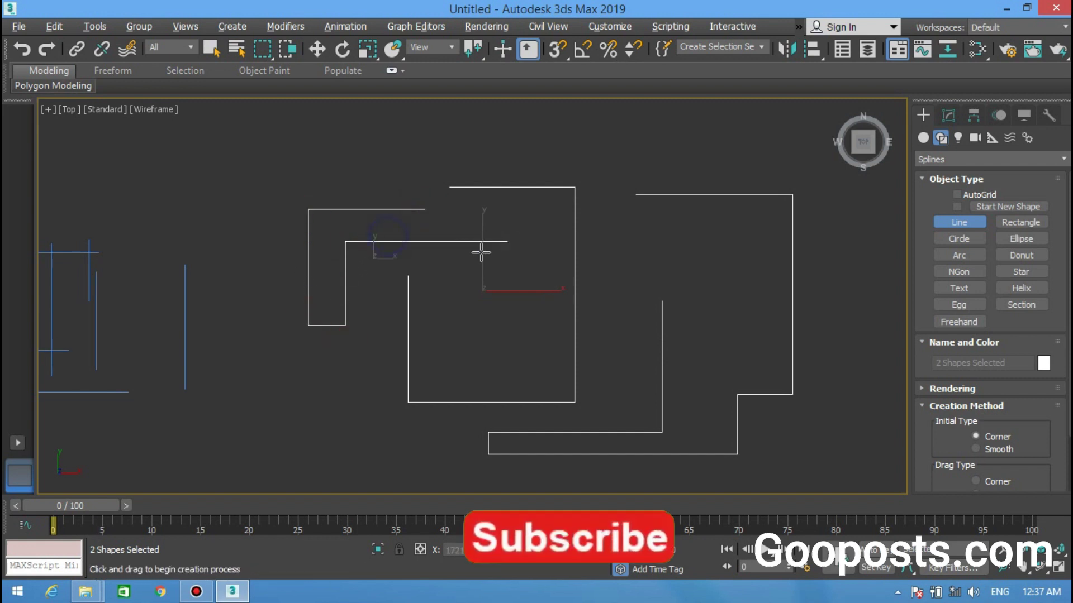
Step: In Vertex mode, nudge Line005's lower-right corner vertex slightly down and right
left_click(948, 115)
left_click(879, 338)
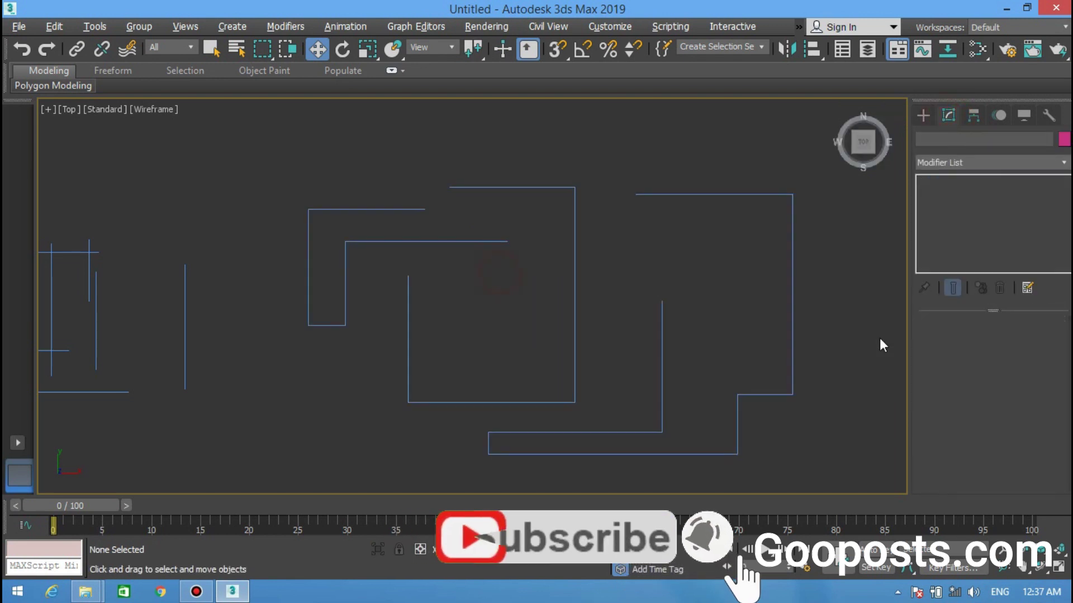
left_click(754, 197)
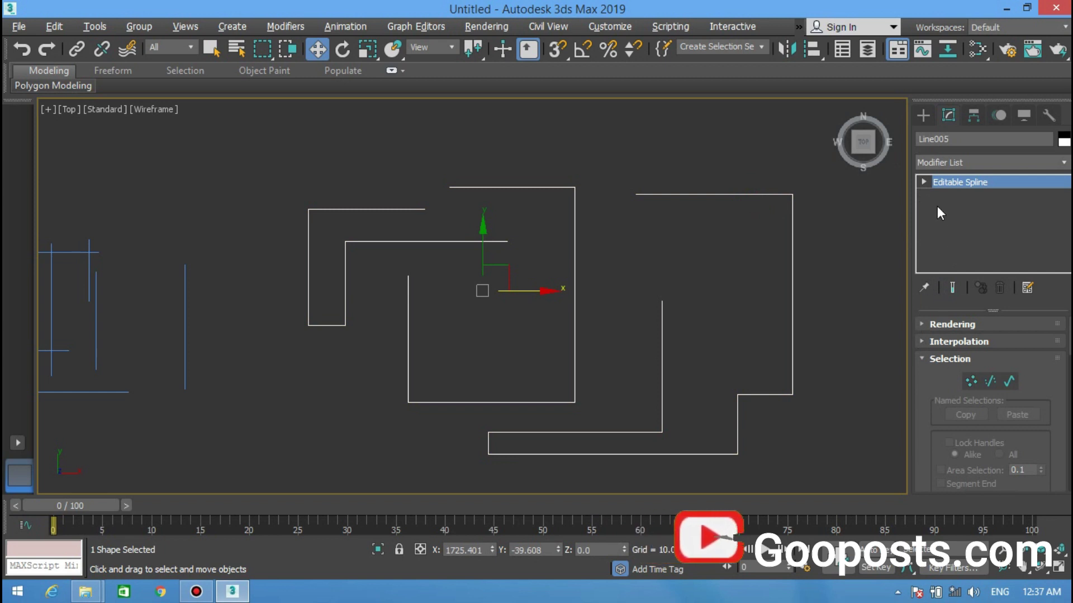
left_click(923, 183)
left_click(950, 195)
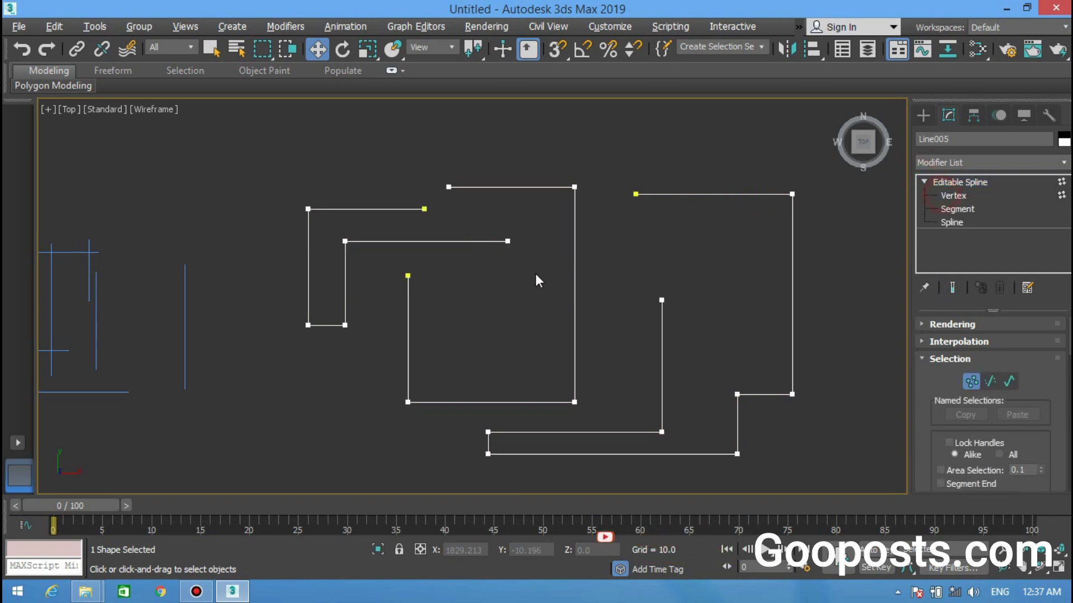
left_click(424, 209)
left_click(507, 241)
left_click(661, 300)
left_click(736, 394)
left_click_drag(737, 394, 743, 398)
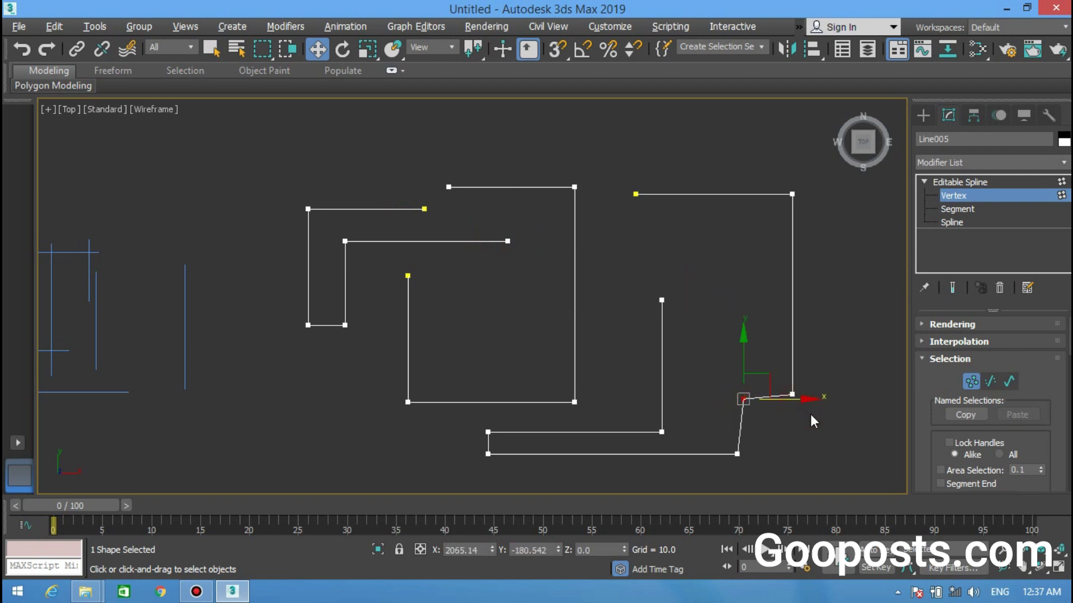
Step: Leave Vertex level and select the left group of crossing lines
mouse_move(458, 375)
middle_mouse_down()
mouse_move(639, 311)
mouse_move(548, 335)
mouse_move(693, 307)
middle_mouse_up()
left_click(943, 197)
left_click(287, 226)
left_click(202, 325)
scroll(205, 334, "up", 2)
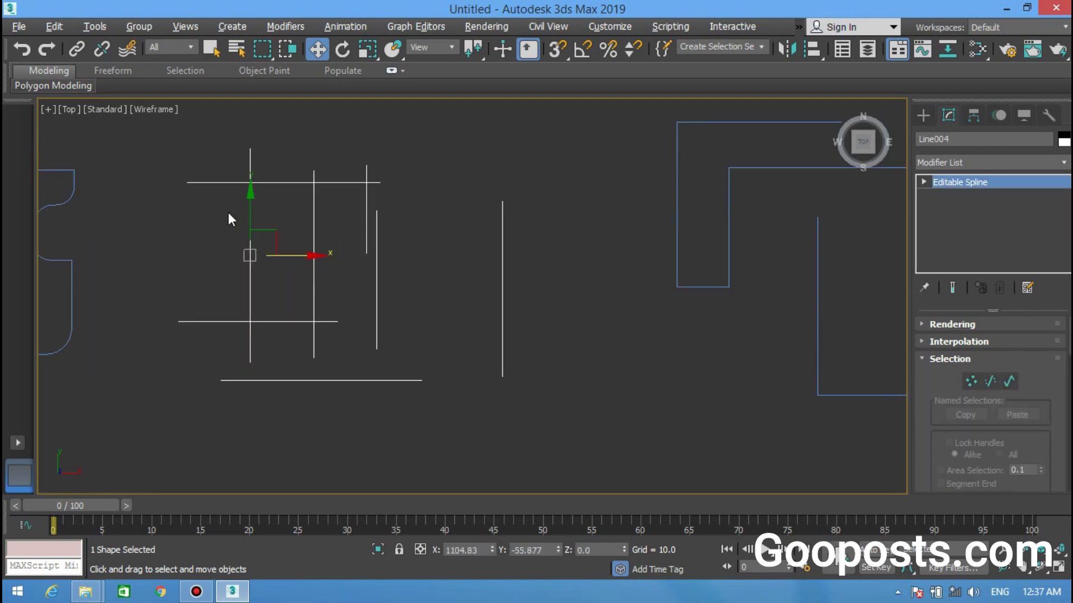
Step: Show Line004's vertices and scroll down through the Geometry rollout
scroll(228, 213, "up", 2)
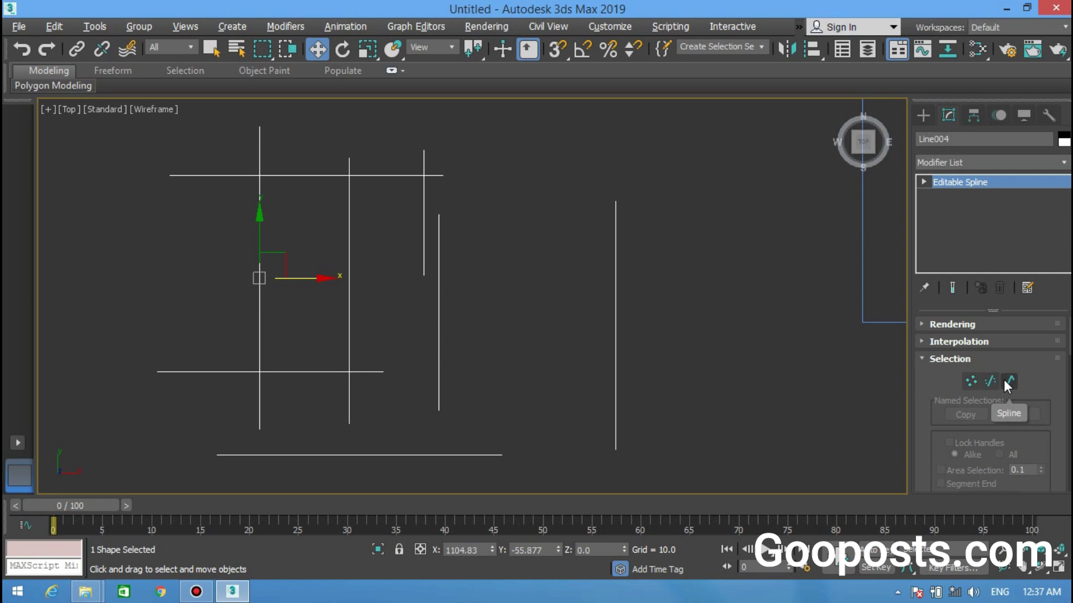
left_click(971, 381)
scroll(970, 391, "down", 3)
scroll(973, 416, "down", 2)
scroll(973, 419, "down", 2)
scroll(978, 424, "down", 2)
scroll(983, 419, "down", 2)
scroll(994, 410, "down", 2)
scroll(993, 413, "down", 3)
scroll(994, 422, "down", 2)
scroll(995, 430, "down", 2)
scroll(996, 436, "down", 1)
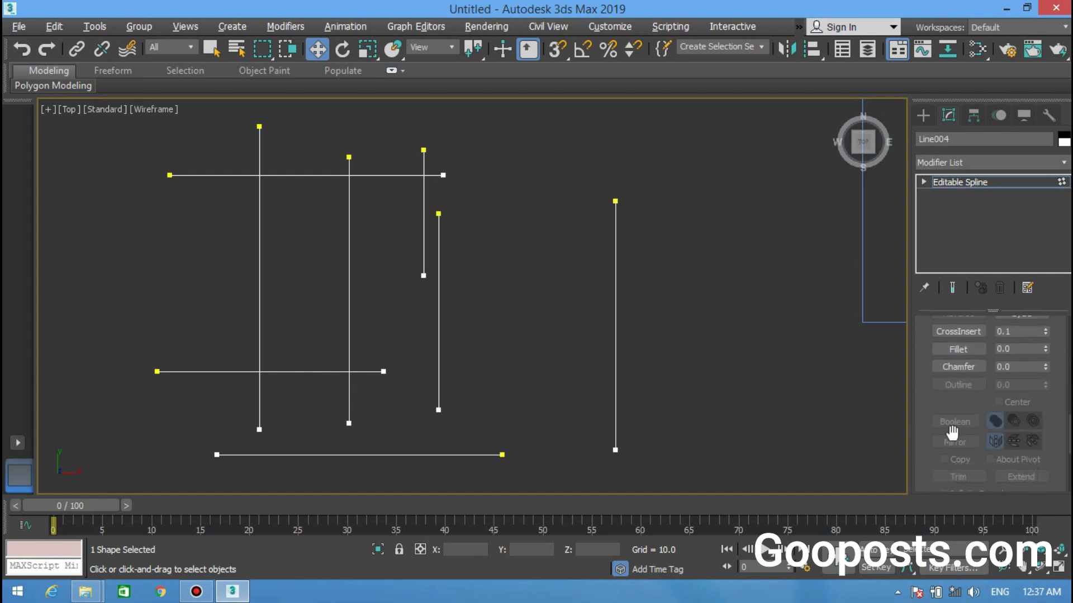
scroll(941, 391, "down", 2)
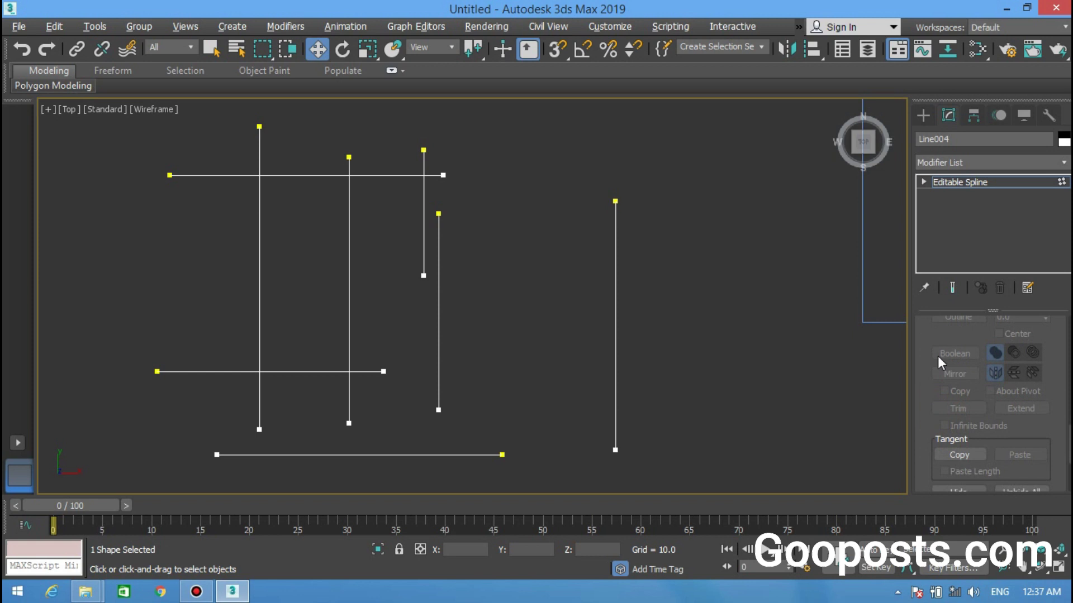
Step: Expand Editable Spline and move Line004 from Segment to the Spline sub-object level
left_click(988, 410)
left_click(954, 411)
left_click(924, 182)
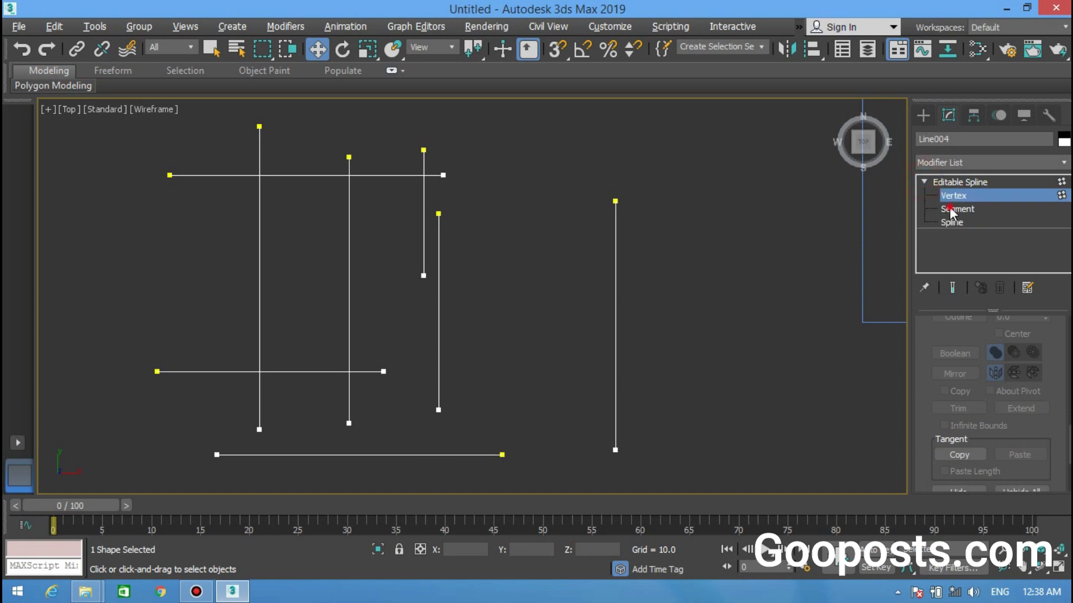
left_click(950, 209)
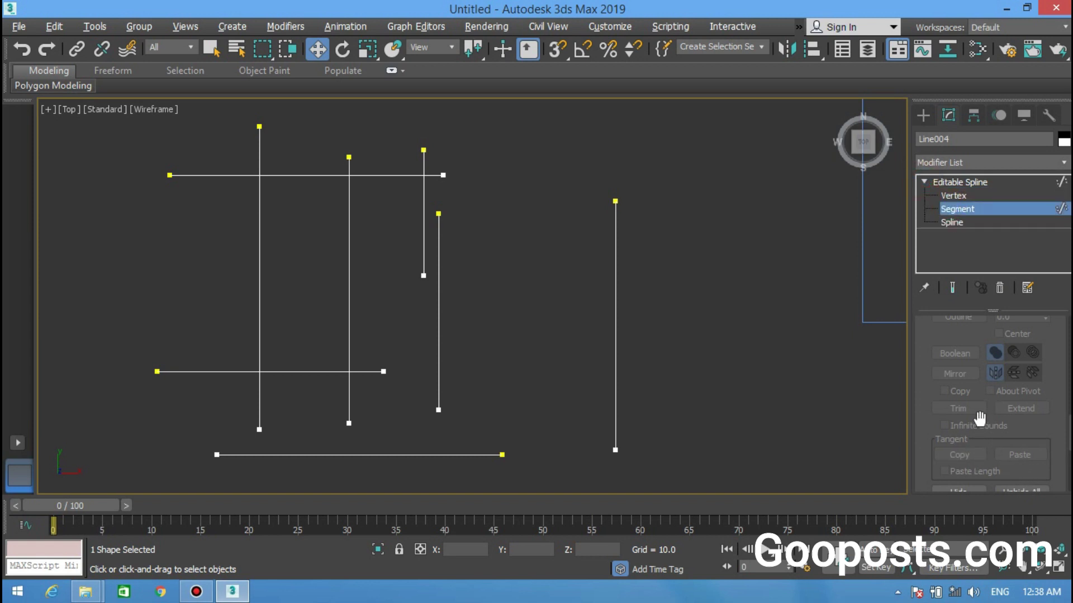
left_click(954, 223)
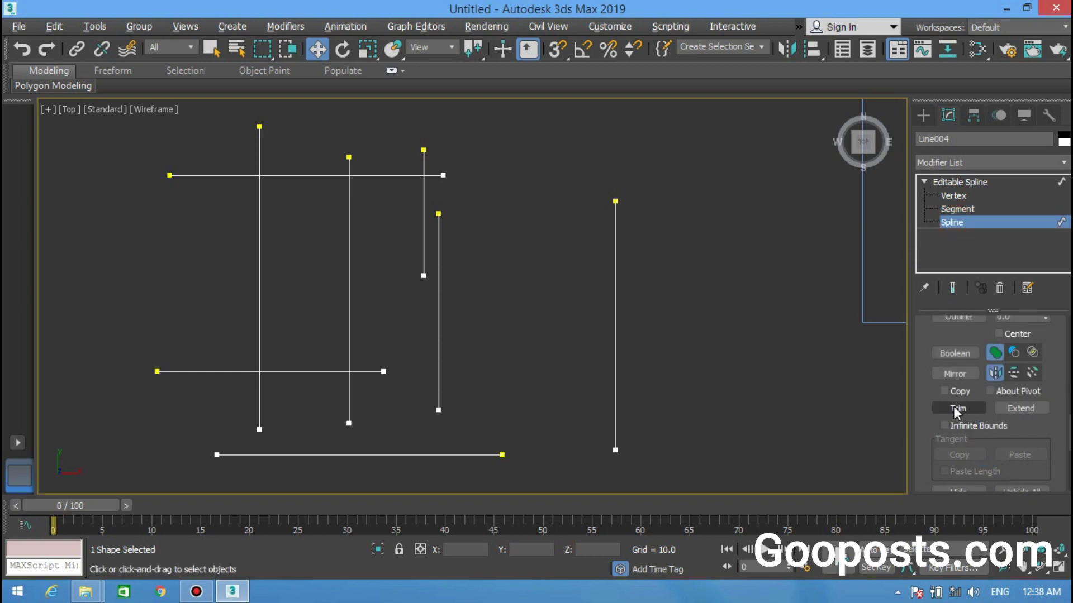
Step: Trim off the stub sticking up above the top horizontal line
left_click(953, 407)
mouse_move(189, 225)
middle_mouse_down()
mouse_move(260, 274)
mouse_move(276, 260)
middle_mouse_up()
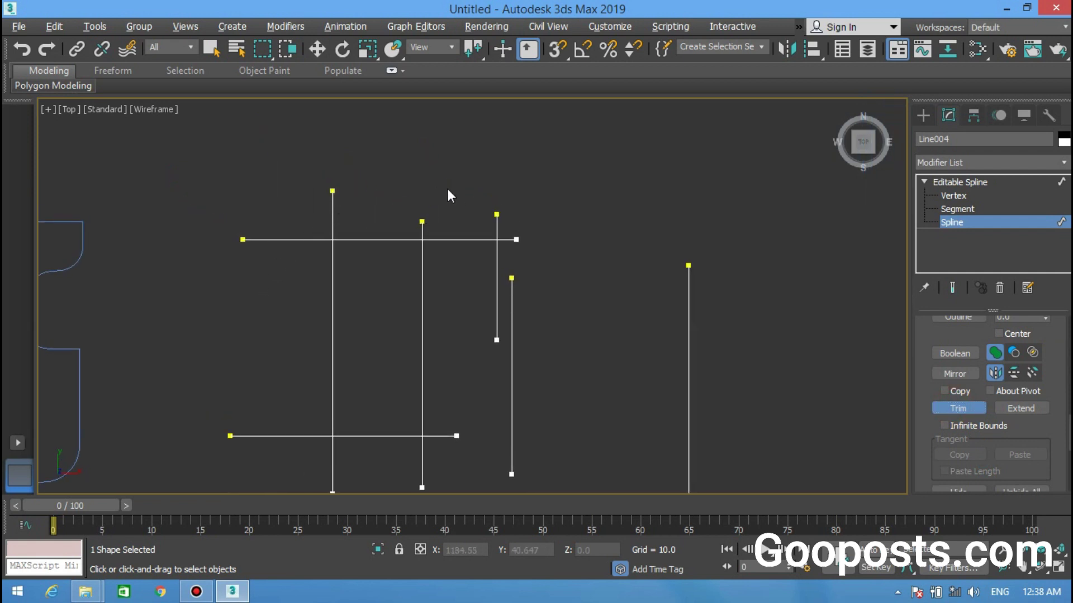
left_click(497, 221)
middle_click_drag(344, 313, 351, 258)
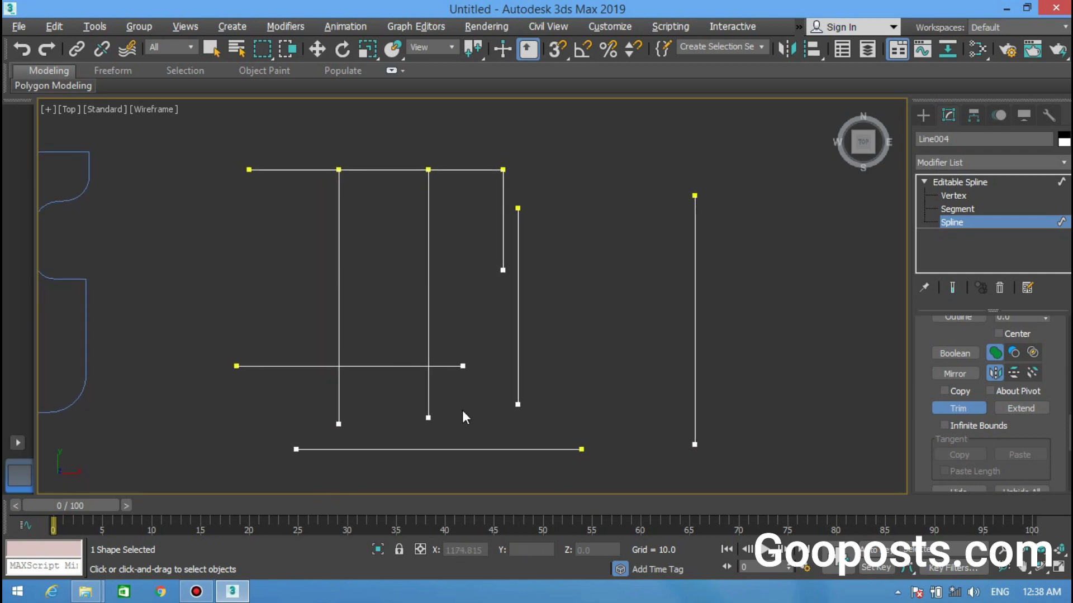
Step: Extend the vertical lines down to the bottom and middle horizontal lines
left_click(1011, 410)
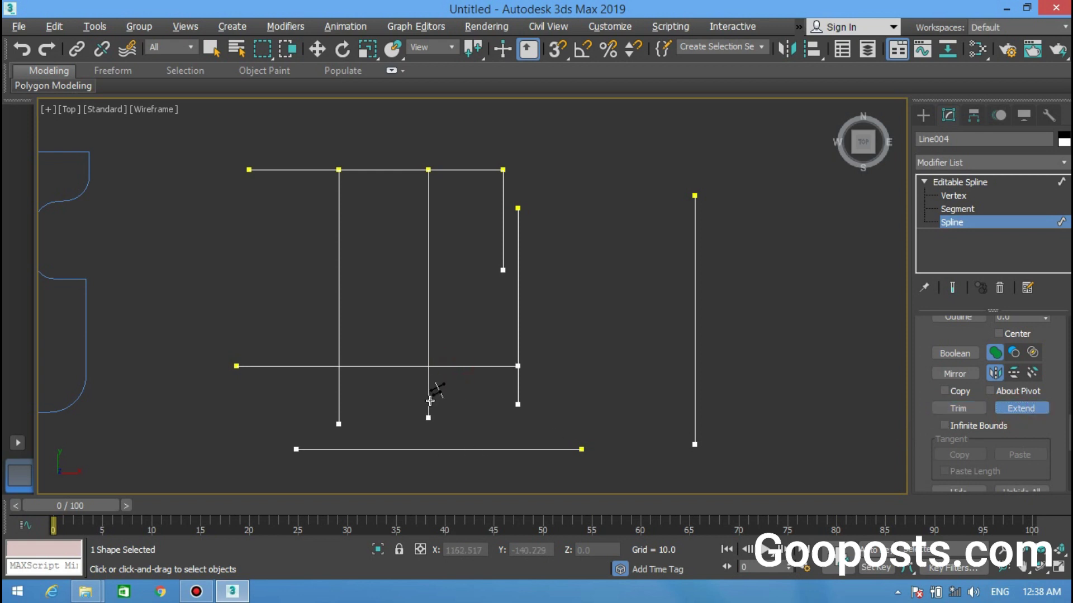
left_click(340, 390)
left_click(561, 449)
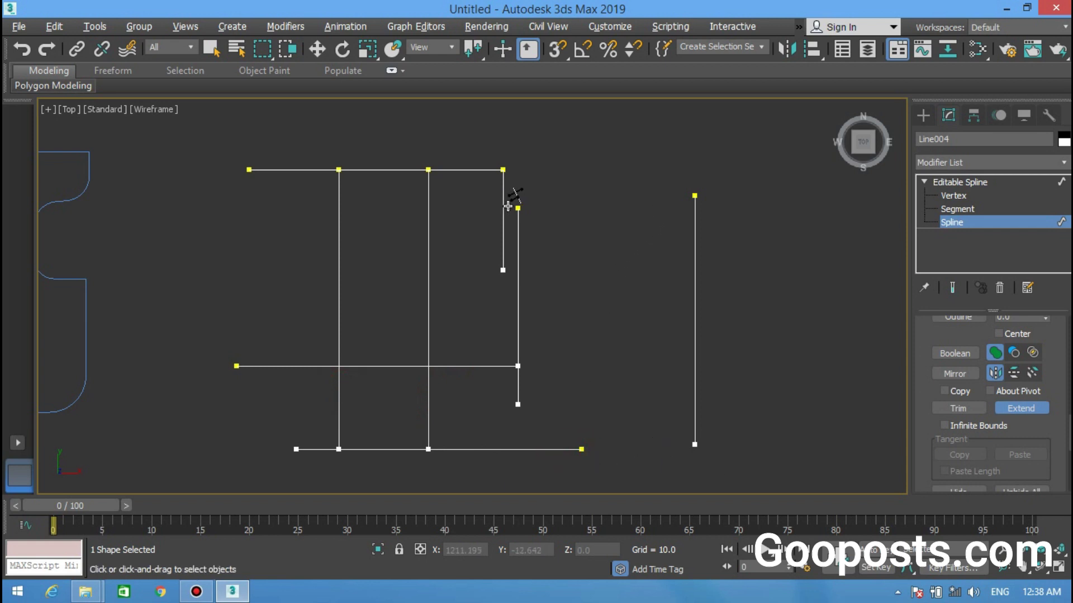
left_click(503, 241)
left_click(518, 249)
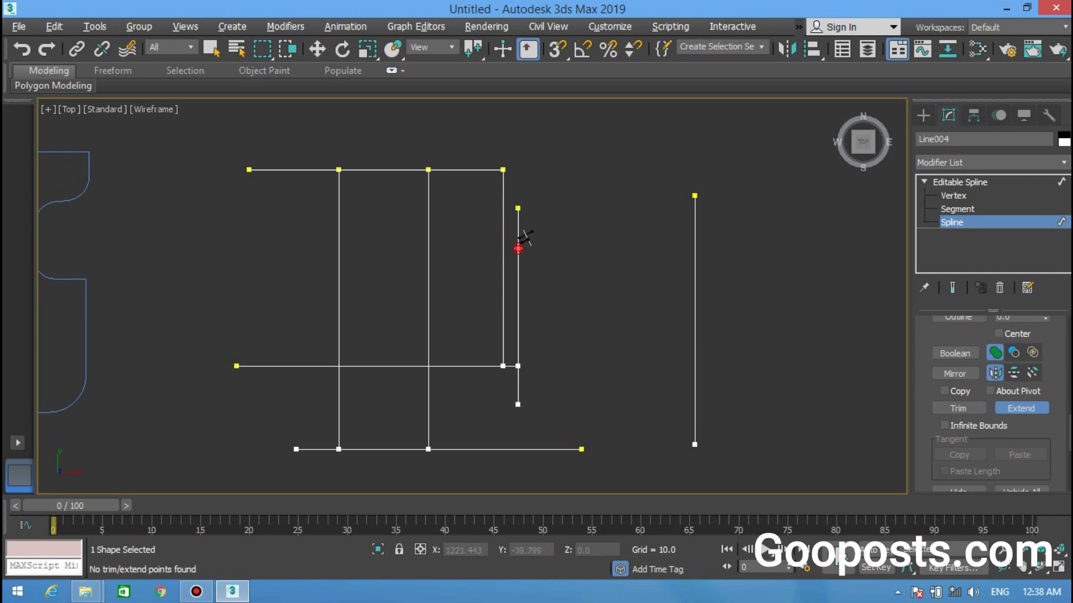
Step: Trim the middle horizontal line's left overhang
middle_click_drag(236, 350, 324, 336)
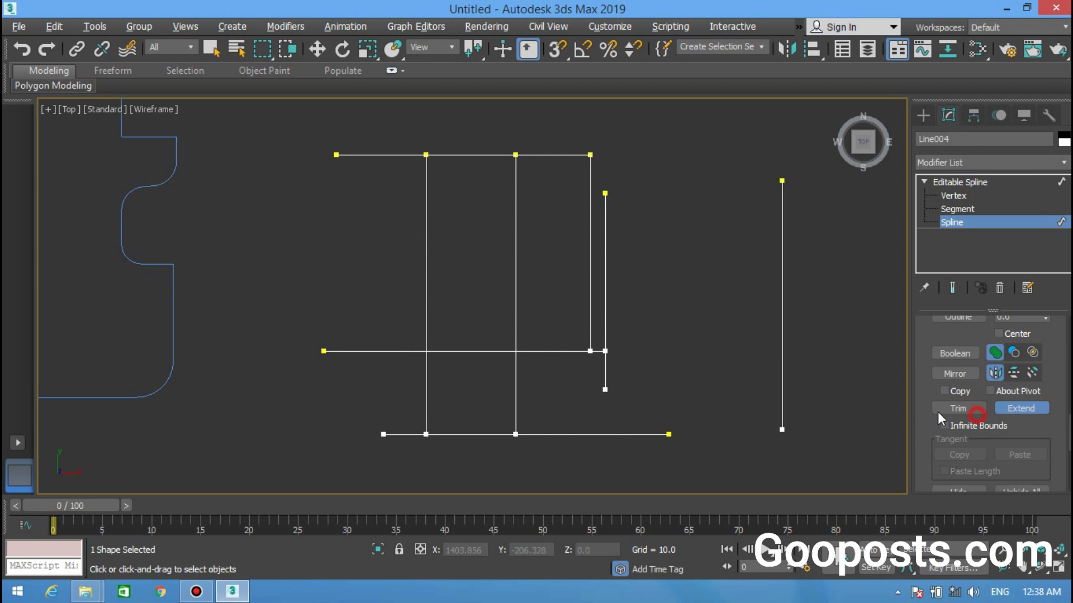
left_click(957, 409)
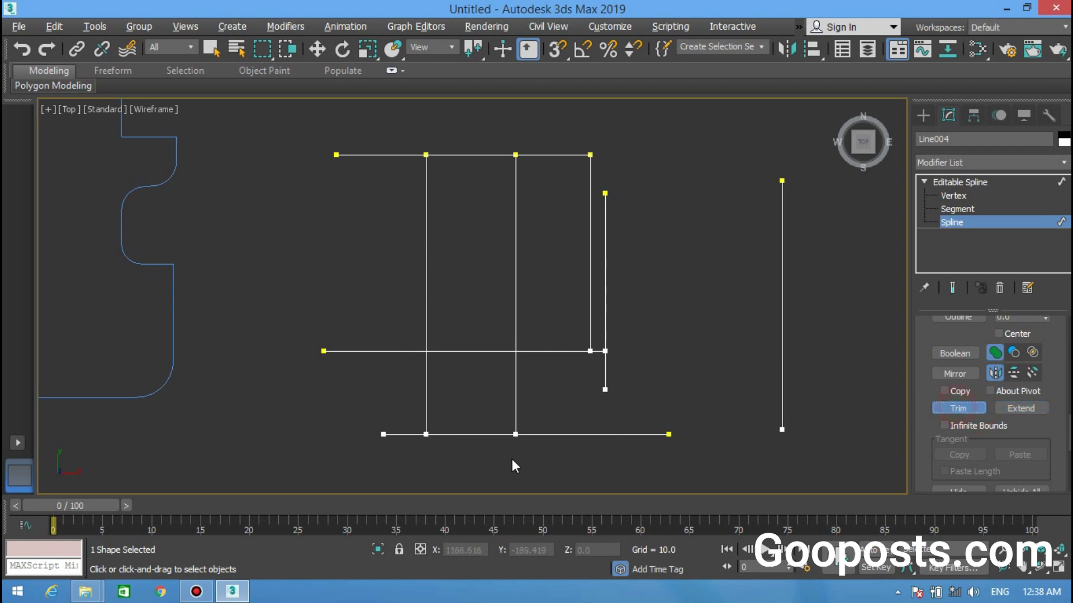
left_click(384, 351)
Step: Trim the top line's left overhang, undoing an accidental corner-vertex move
left_click(384, 155)
key("w")
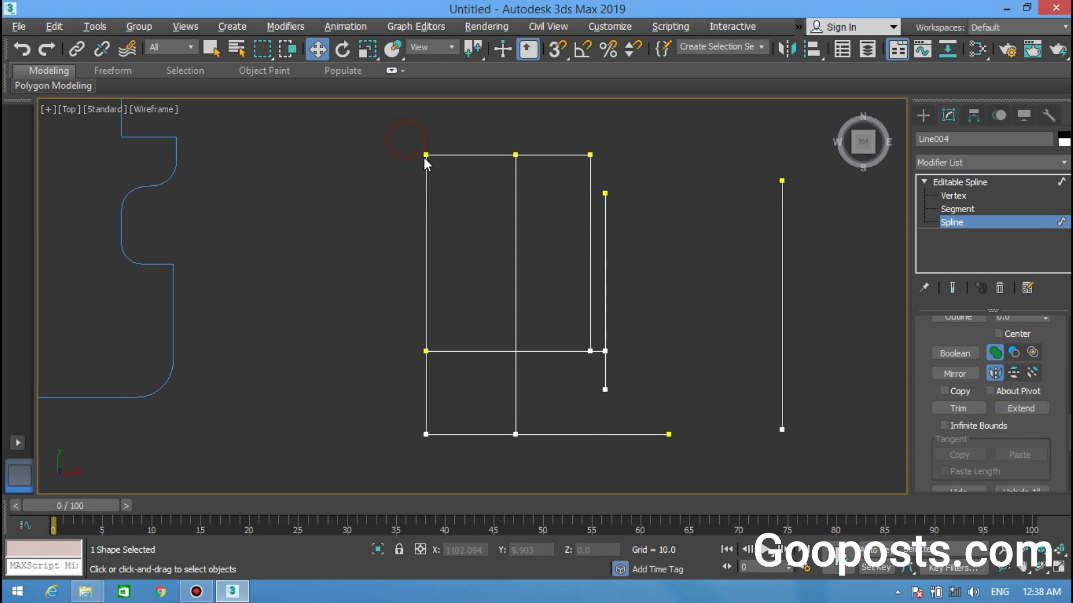
left_click(427, 157)
left_click(954, 195)
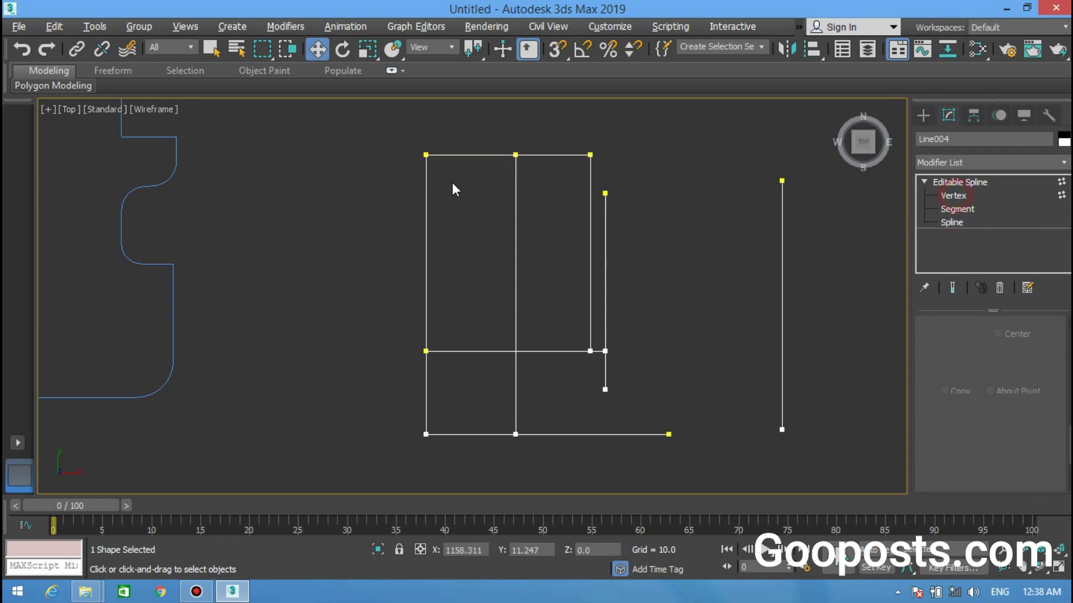
left_click(426, 154)
left_click_drag(435, 147, 498, 224)
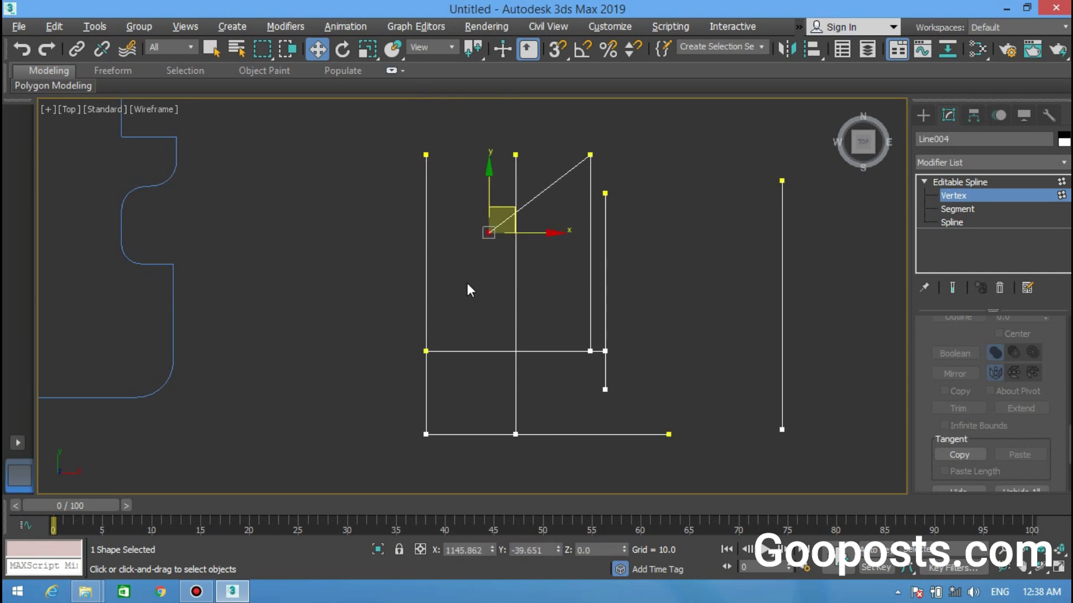
key("ctrl+z")
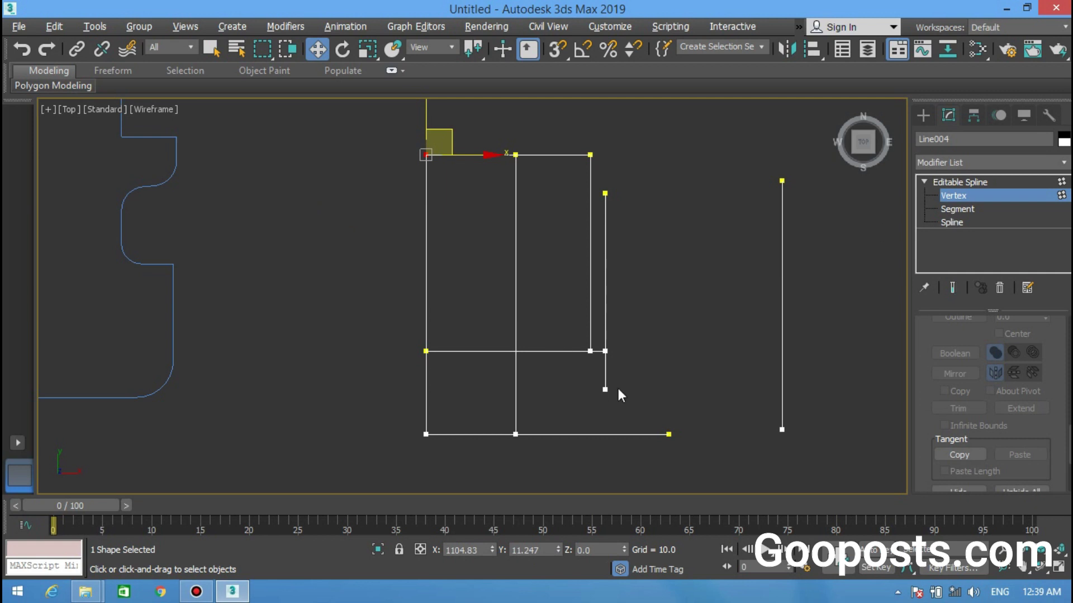
Step: Connect the right vertical line's ends to the bottom and top lines
scroll(998, 441, "up", 3)
scroll(985, 381, "up", 2)
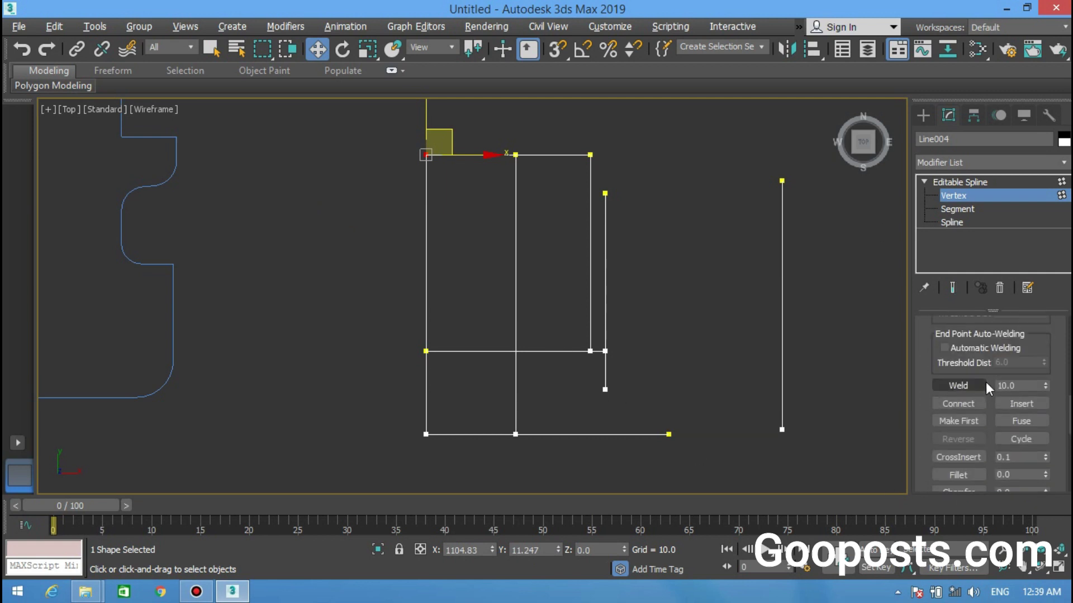
scroll(983, 384, "up", 2)
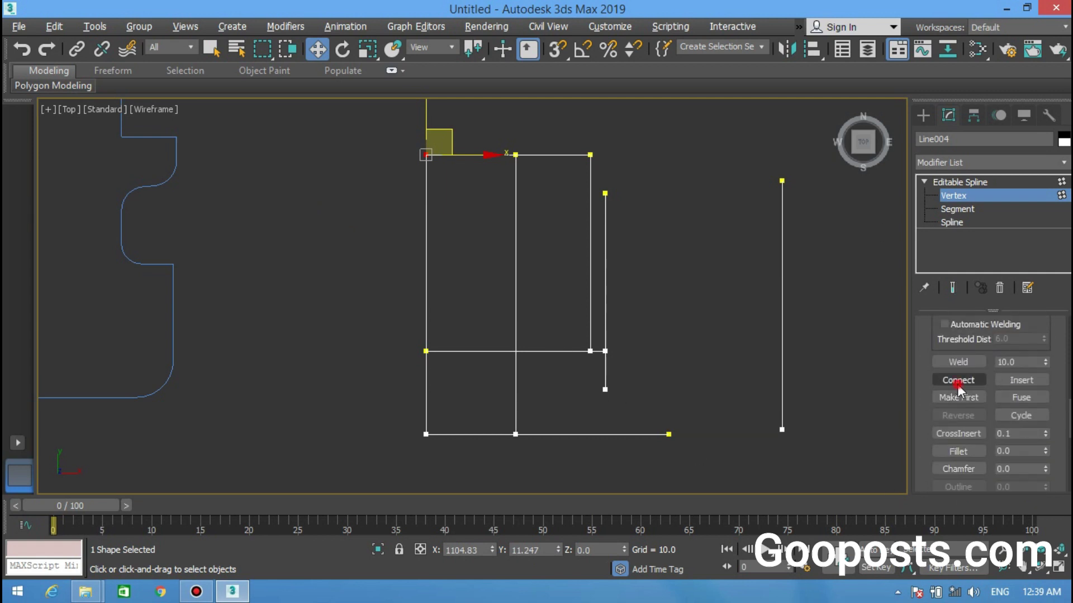
left_click(957, 382)
mouse_move(670, 434)
left_mouse_down()
mouse_move(792, 436)
mouse_move(782, 429)
left_mouse_up()
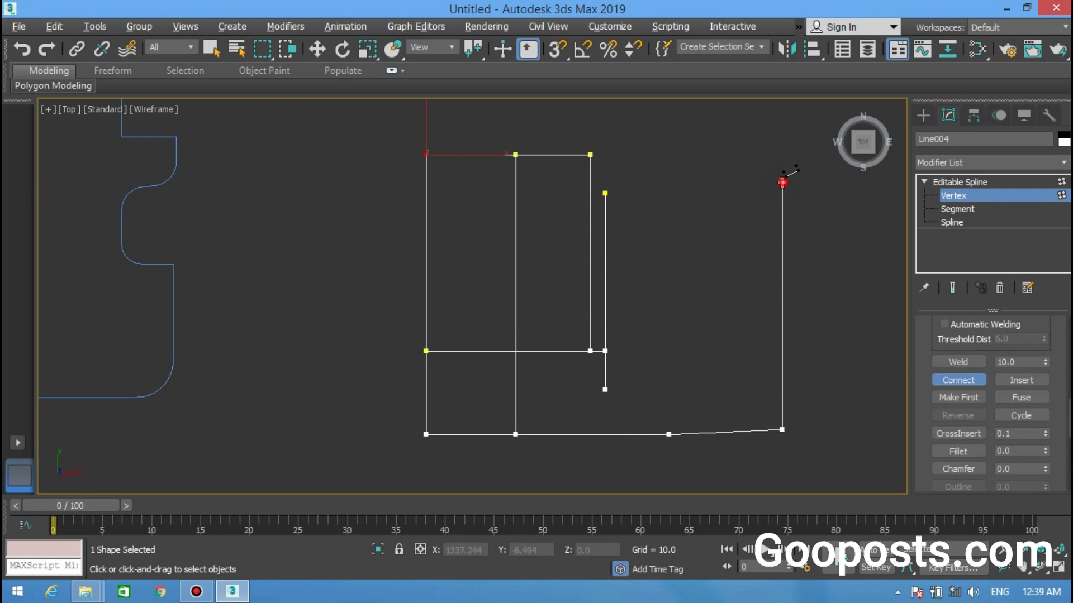
left_click_drag(782, 182, 590, 155)
key("w")
middle_click_drag(422, 266, 395, 273)
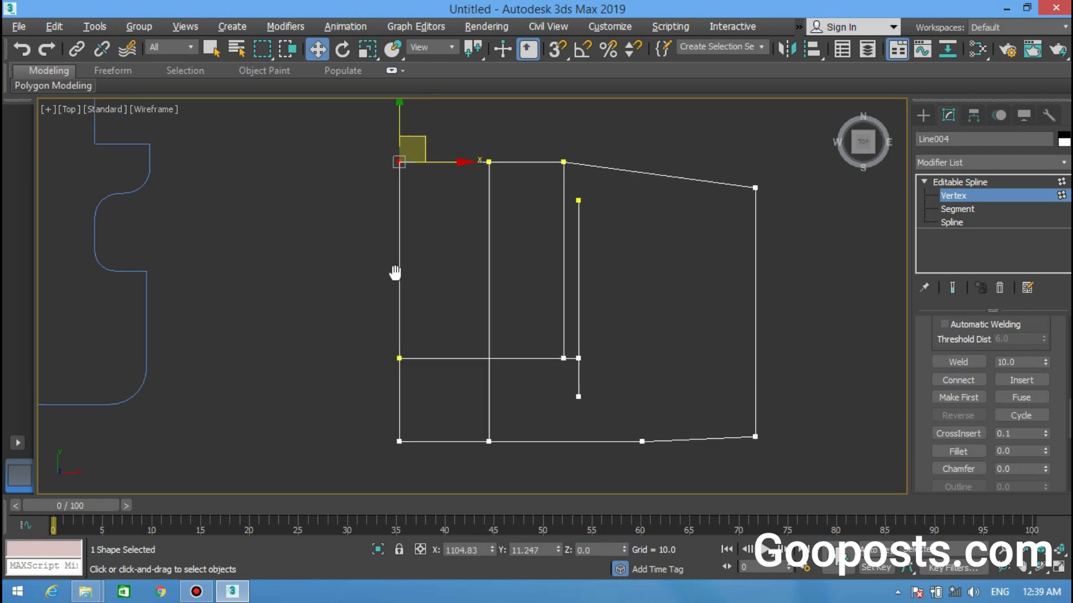
scroll(394, 273, "down", 3)
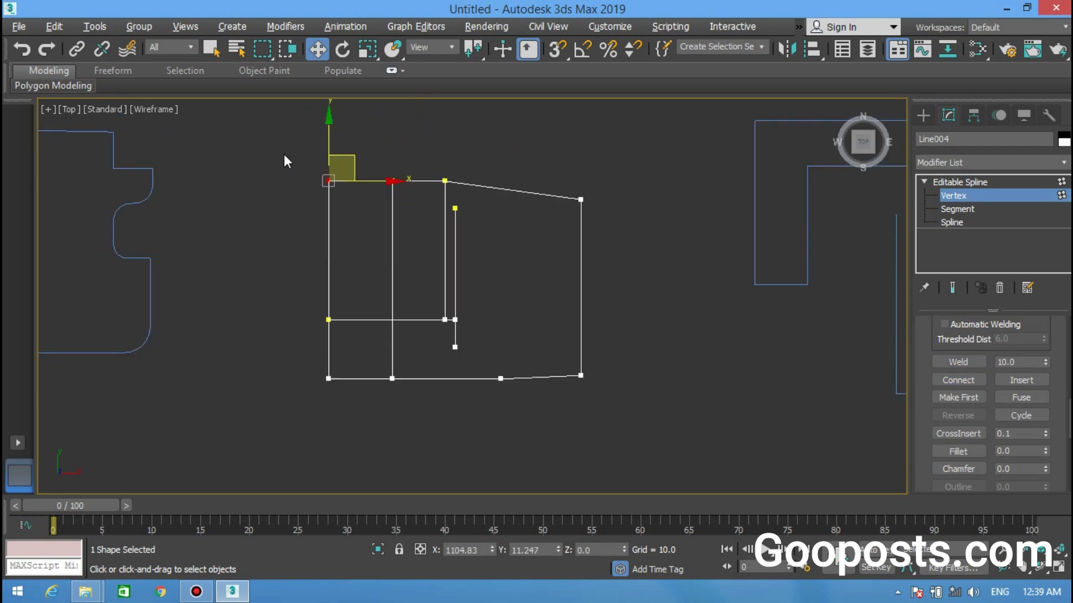
Step: Select all vertices and weld them with a 0.1 threshold
left_click_drag(621, 397, 623, 398)
double_click(1022, 364)
type(".")
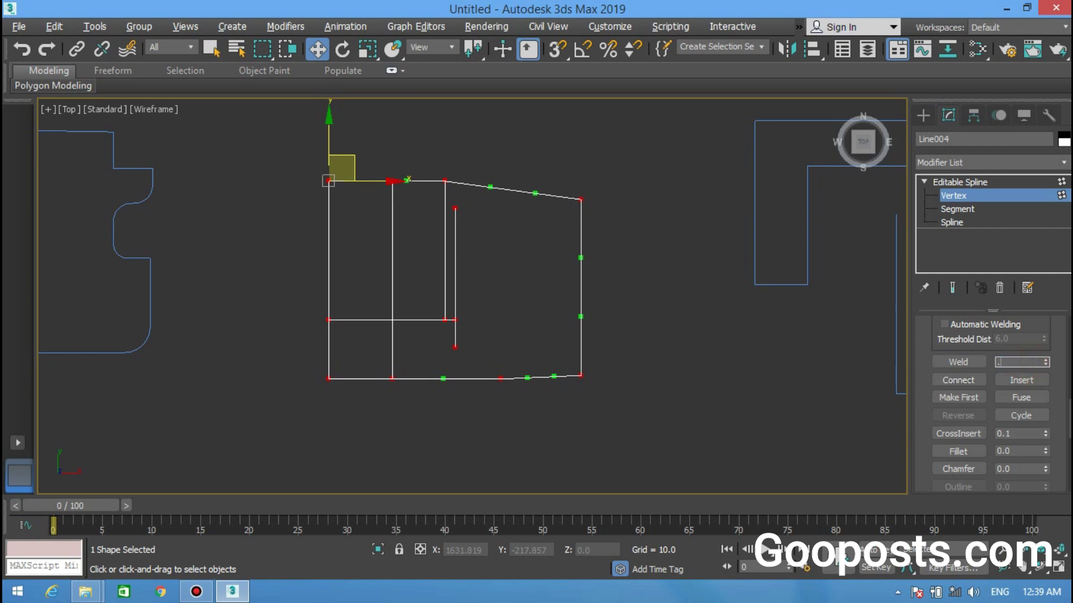
left_click(950, 361)
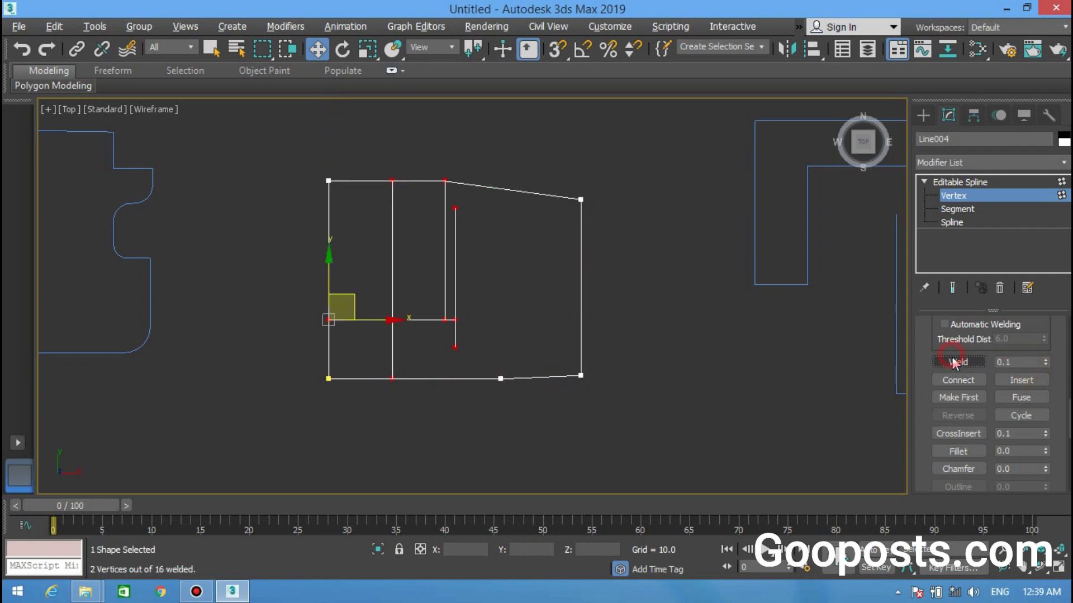
left_click(367, 245)
Step: Exit sub-object editing on Line004 and deselect it
scroll(398, 310, "up", 2)
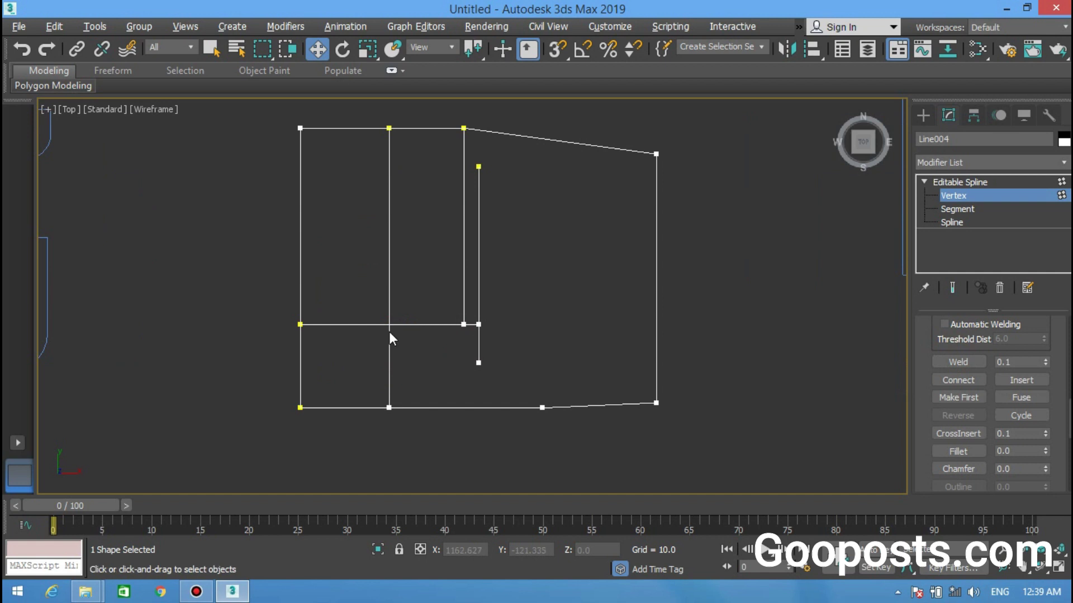
middle_click_drag(434, 324, 374, 346)
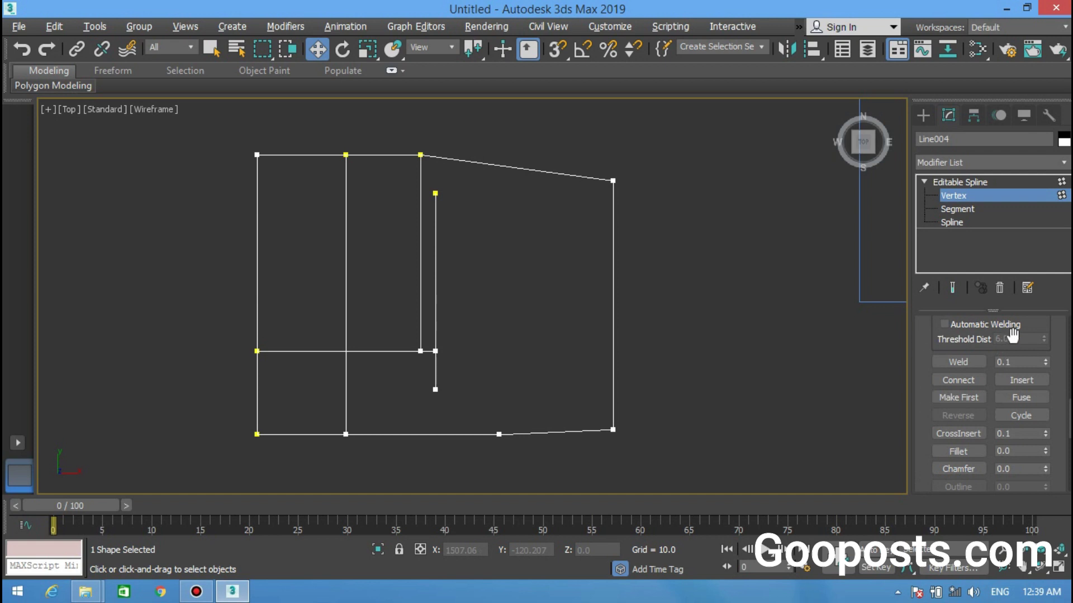
scroll(1003, 380, "down", 3)
scroll(993, 426, "down", 3)
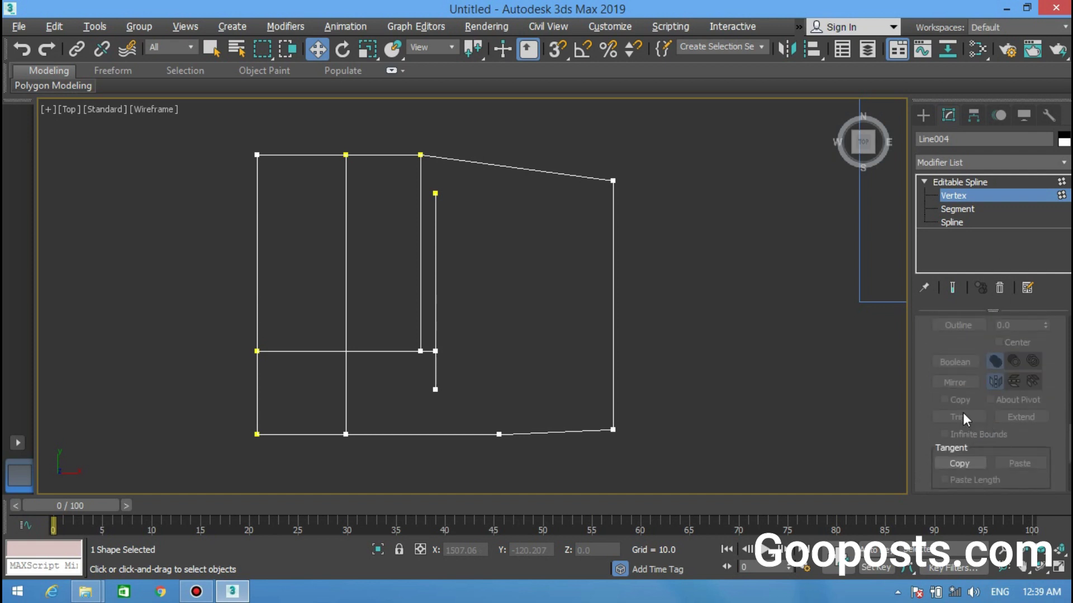
left_click(952, 222)
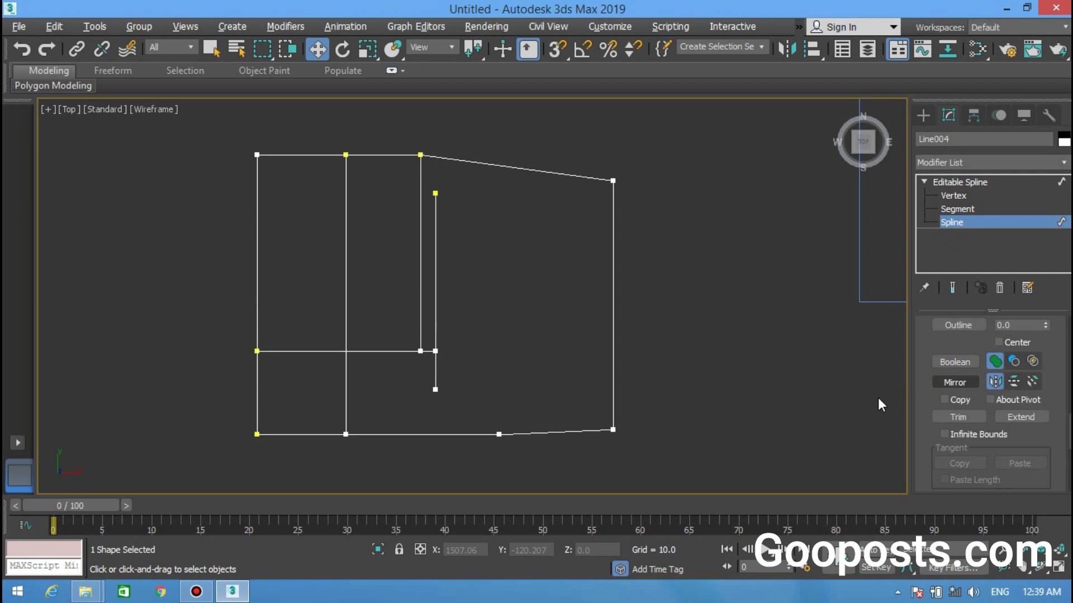
scroll(746, 291, "down", 3)
left_click(974, 225)
middle_click_drag(627, 315, 503, 268)
left_click(558, 333)
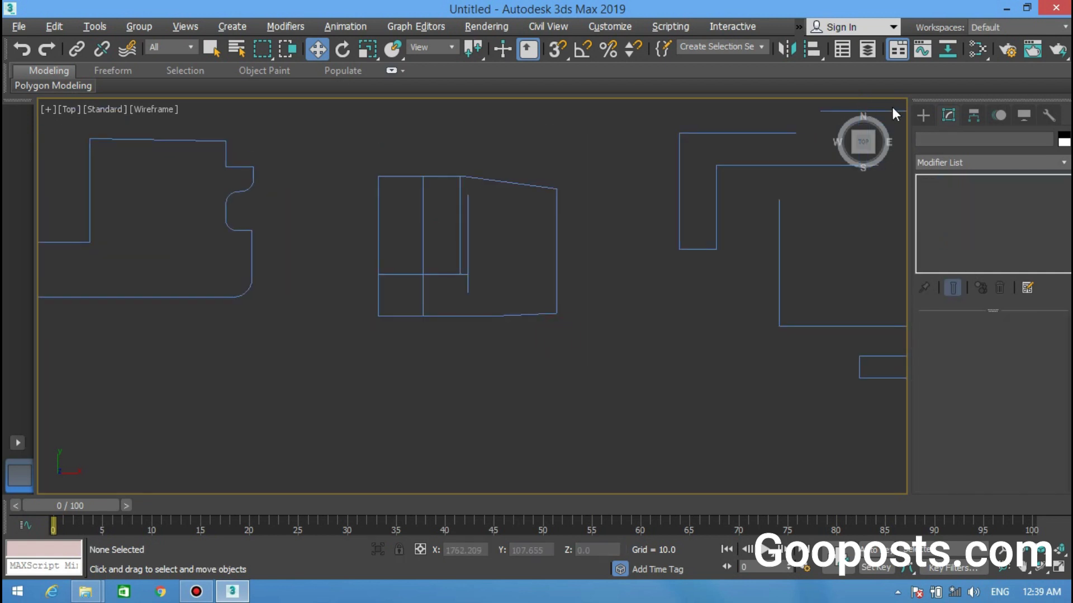
Step: With Start New Shape unchecked, draw the large outer rectangle
left_click(923, 115)
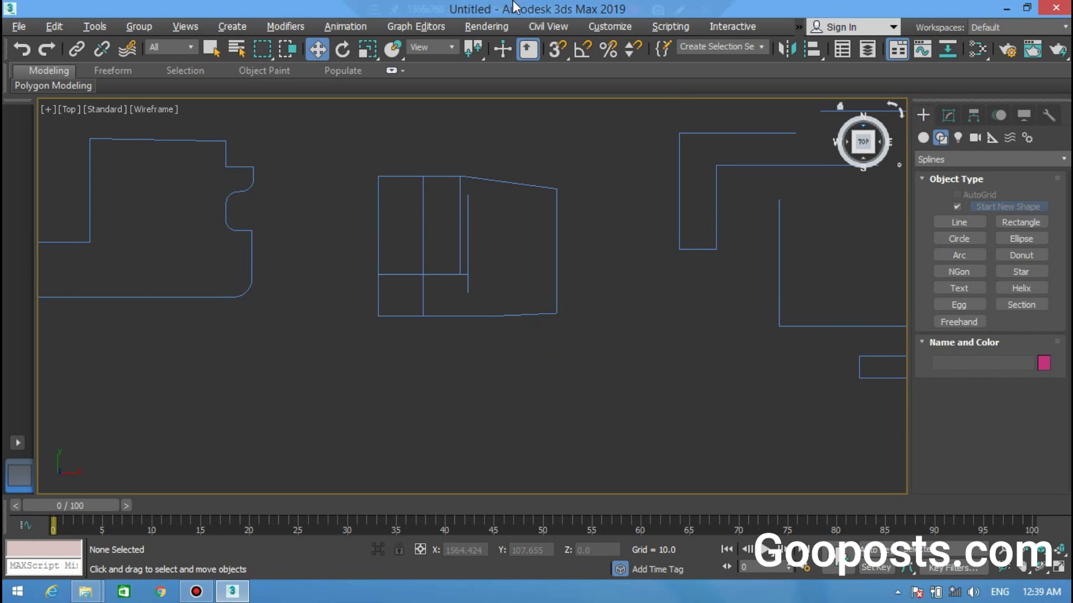
middle_click_drag(381, 247, 457, 194)
scroll(457, 194, "down", 3)
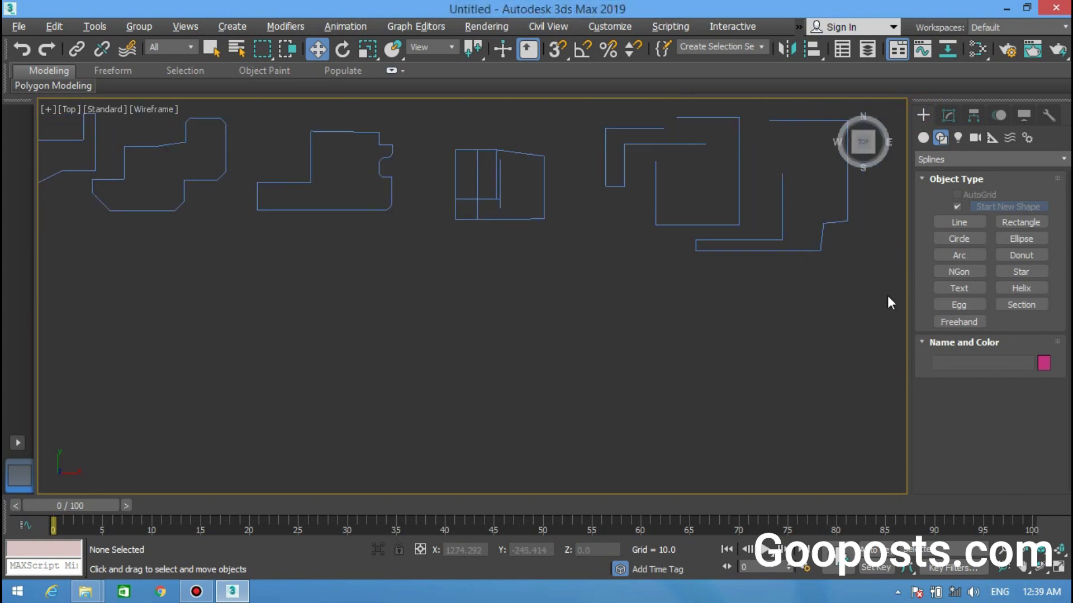
left_click(1008, 224)
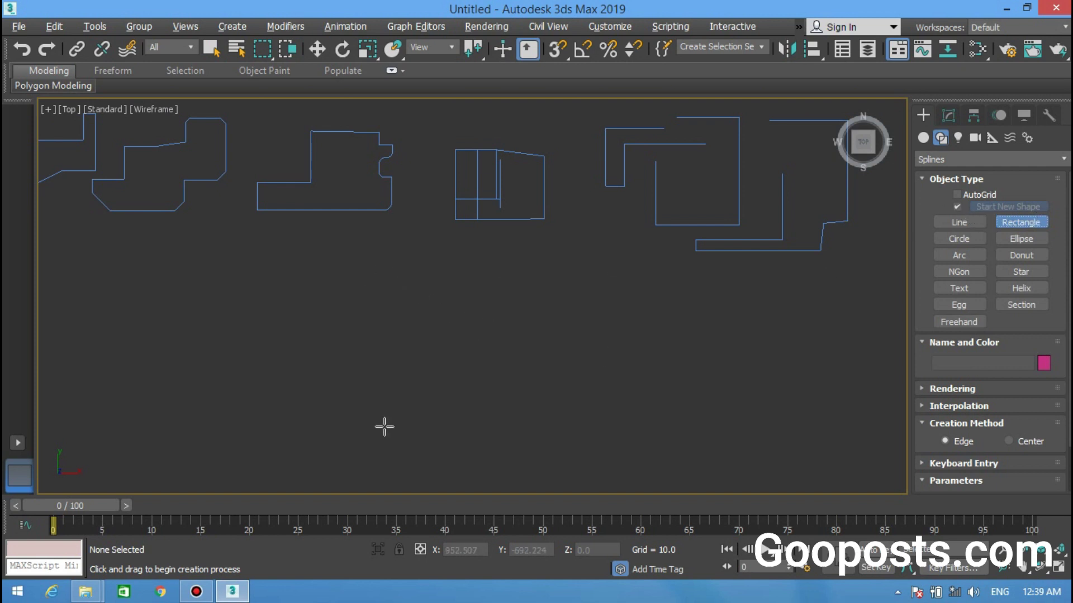
scroll(371, 376, "down", 4)
scroll(343, 374, "up", 1)
scroll(342, 373, "up", 3)
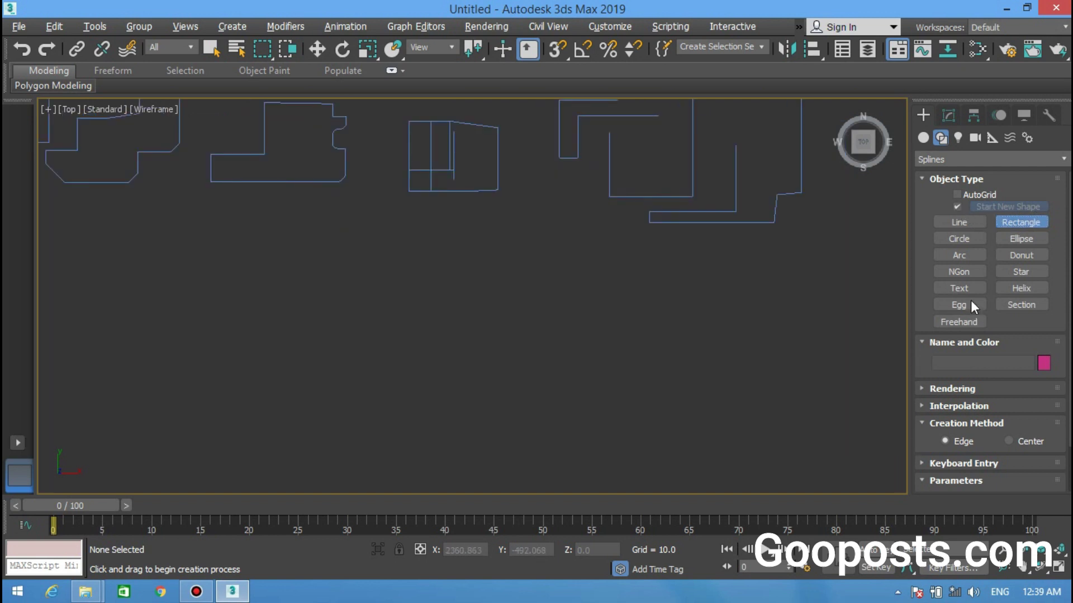
left_click(957, 207)
middle_click_drag(408, 302, 442, 291)
left_click_drag(365, 249, 581, 424)
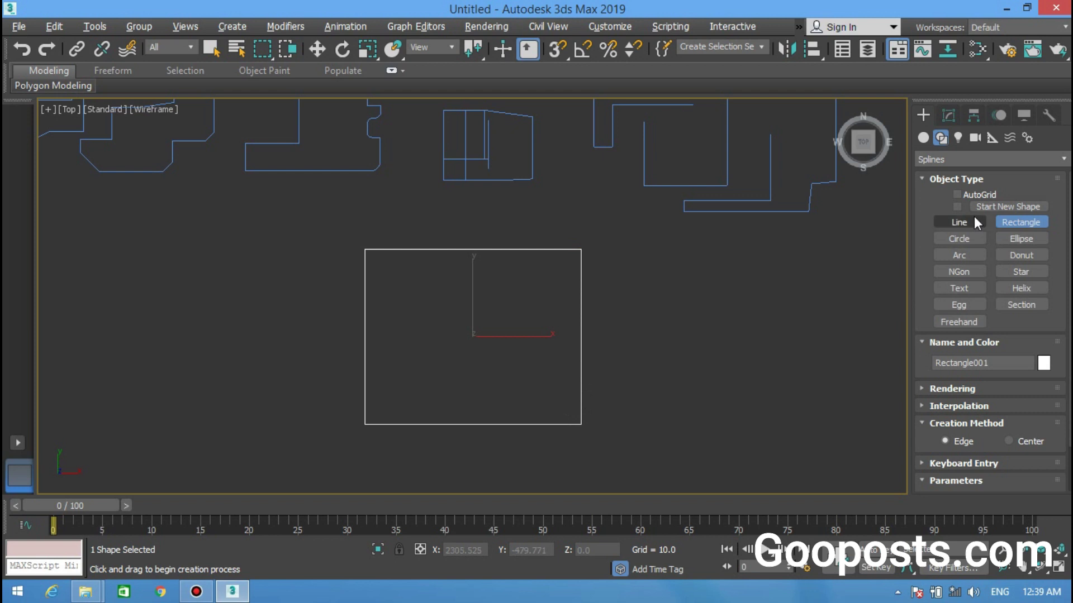
Step: Draw a small square, a long bar and two circles inside the rectangle
scroll(477, 302, "up", 2)
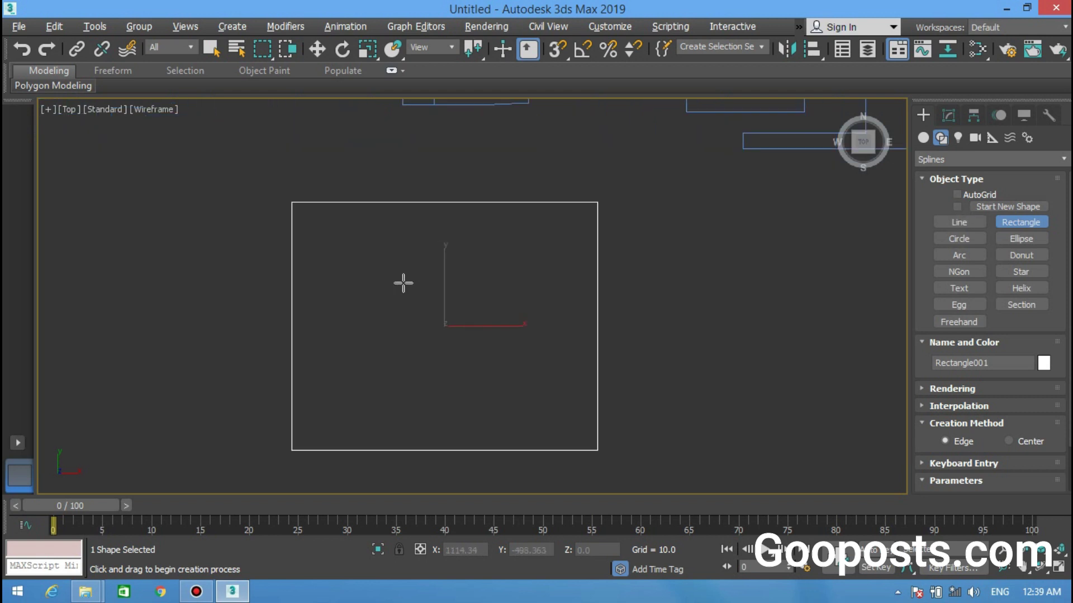
left_click_drag(324, 235, 362, 275)
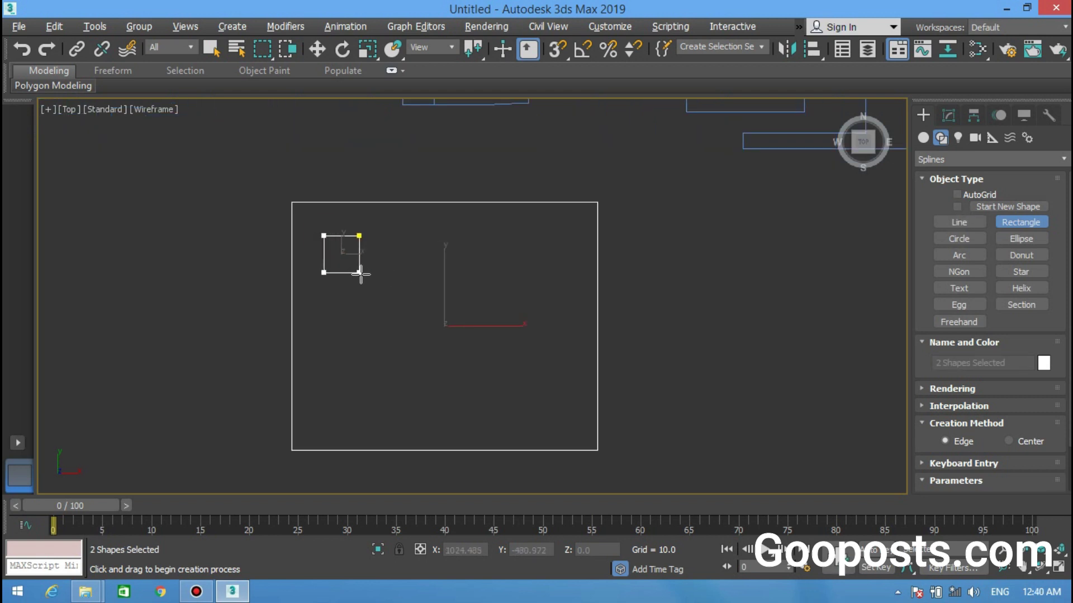
left_click_drag(446, 240, 578, 275)
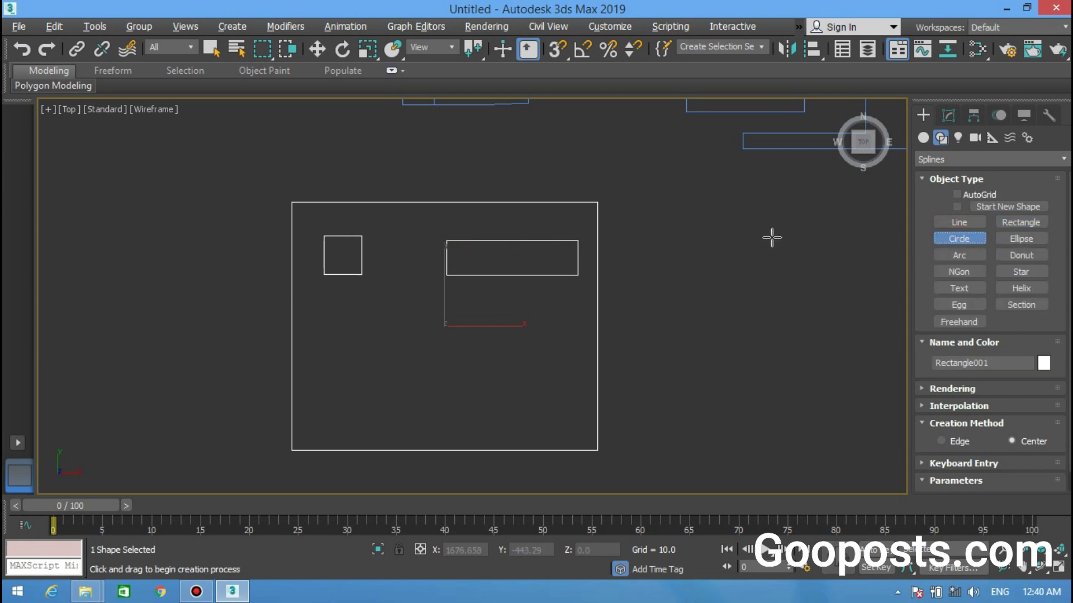
left_click_drag(346, 328, 347, 365)
left_click_drag(473, 324, 476, 354)
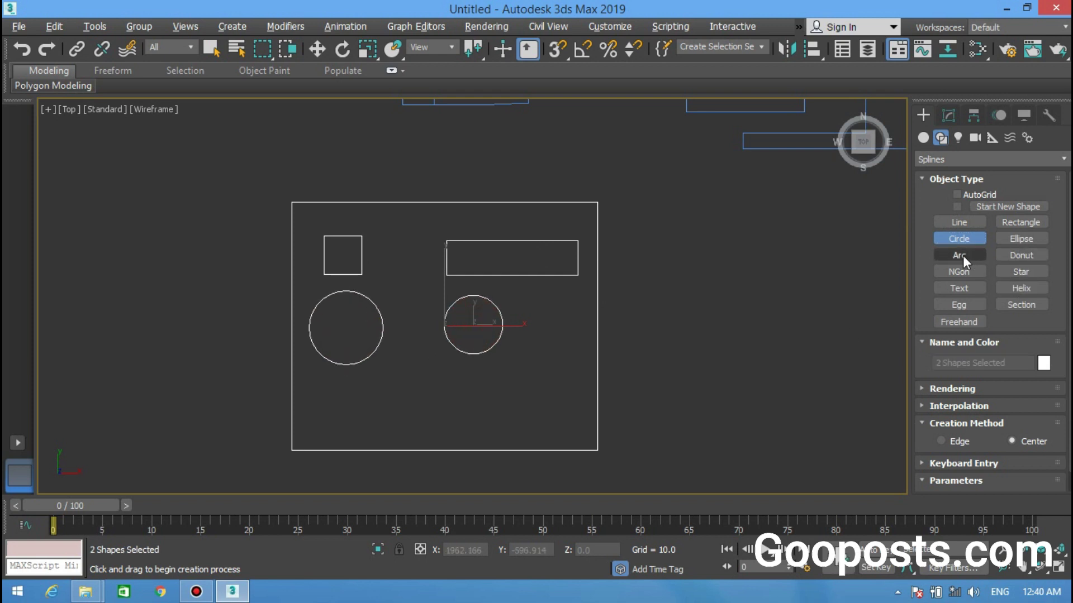
Step: Add a star and a wide ellipse inside, then select the combined shape
left_click(1021, 272)
left_click_drag(530, 362, 546, 380)
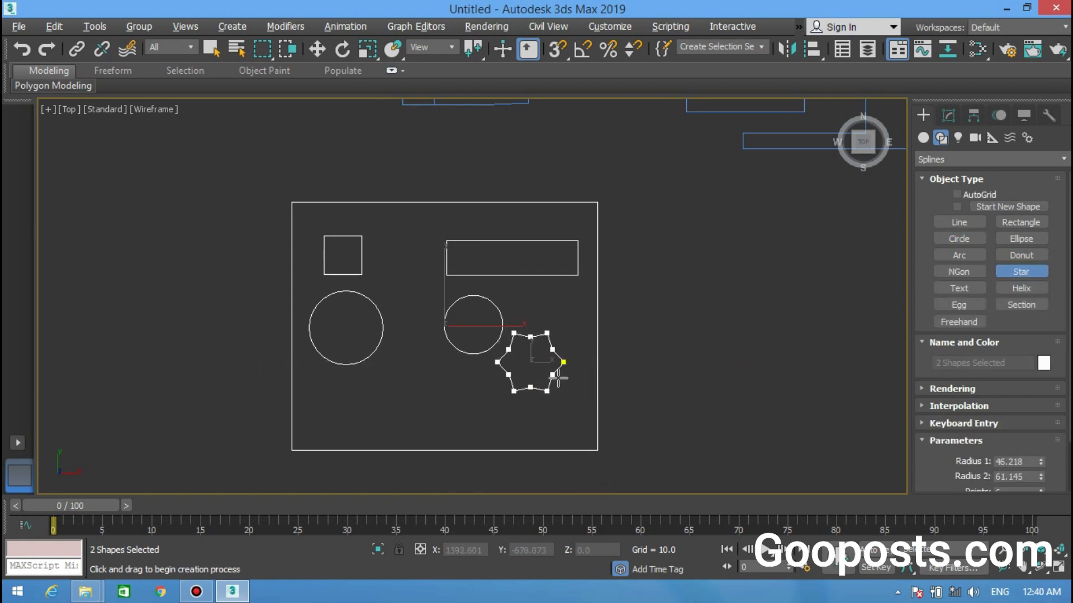
left_click(540, 366)
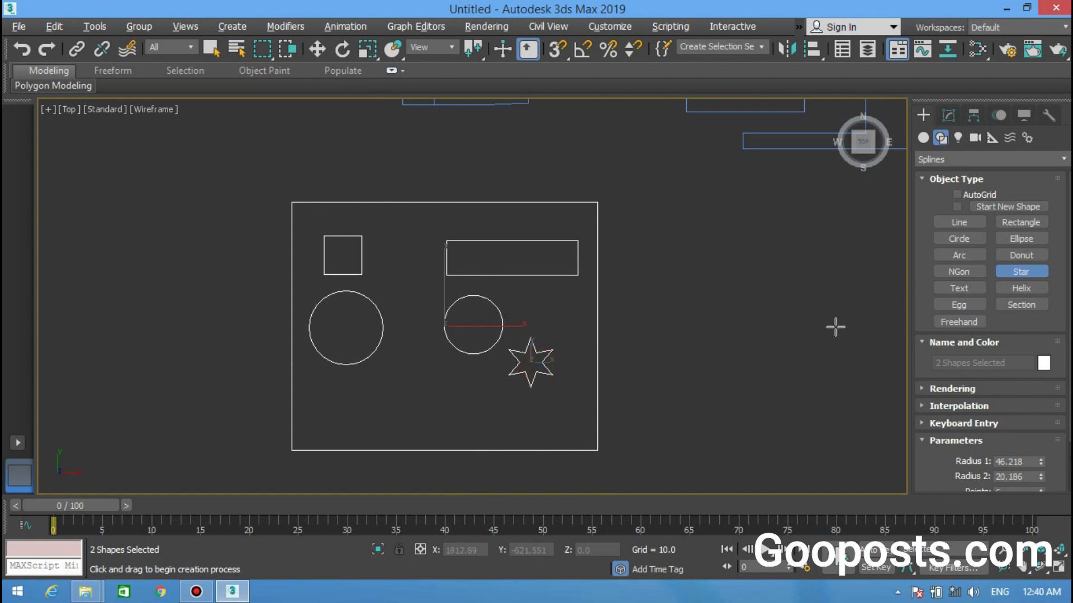
left_click(1000, 237)
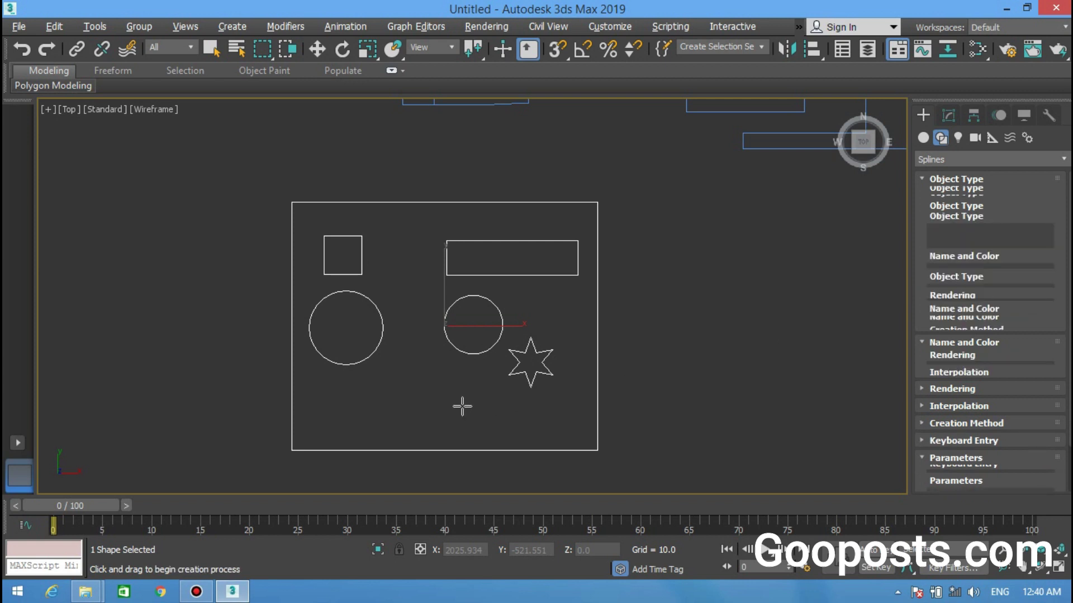
left_click_drag(373, 403, 507, 439)
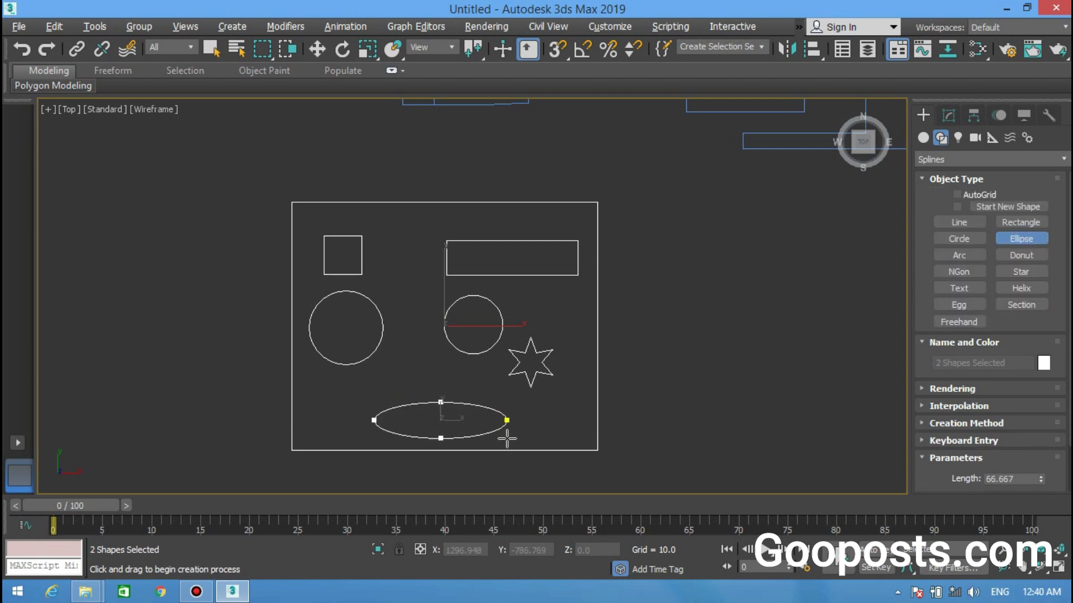
key("w")
left_click(448, 311)
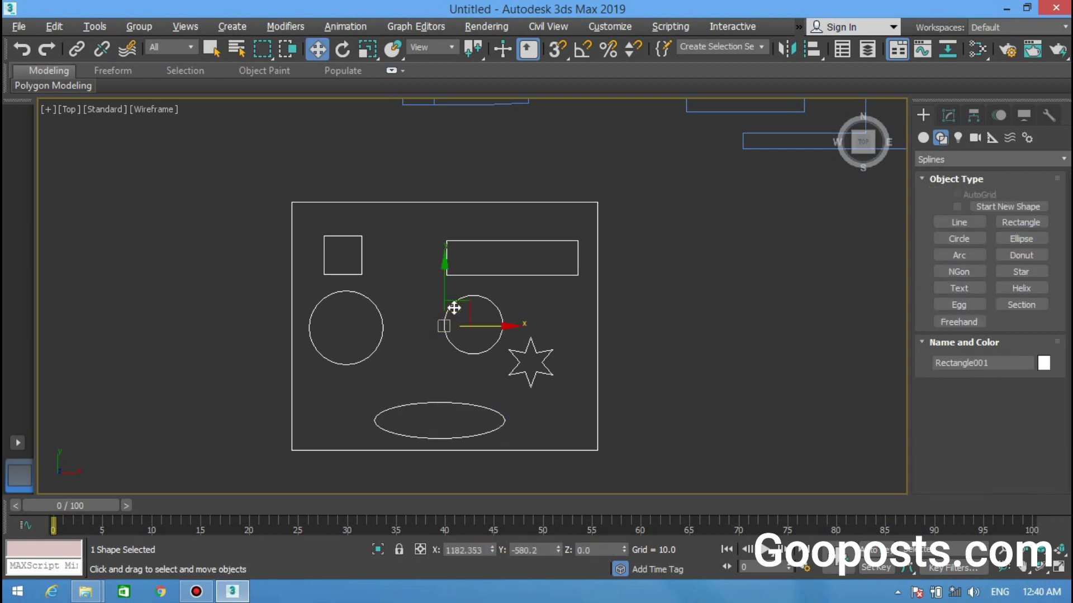
Step: Maximize the Perspective viewport
key("alt+w")
scroll(592, 346, "down", 5)
key("alt+w")
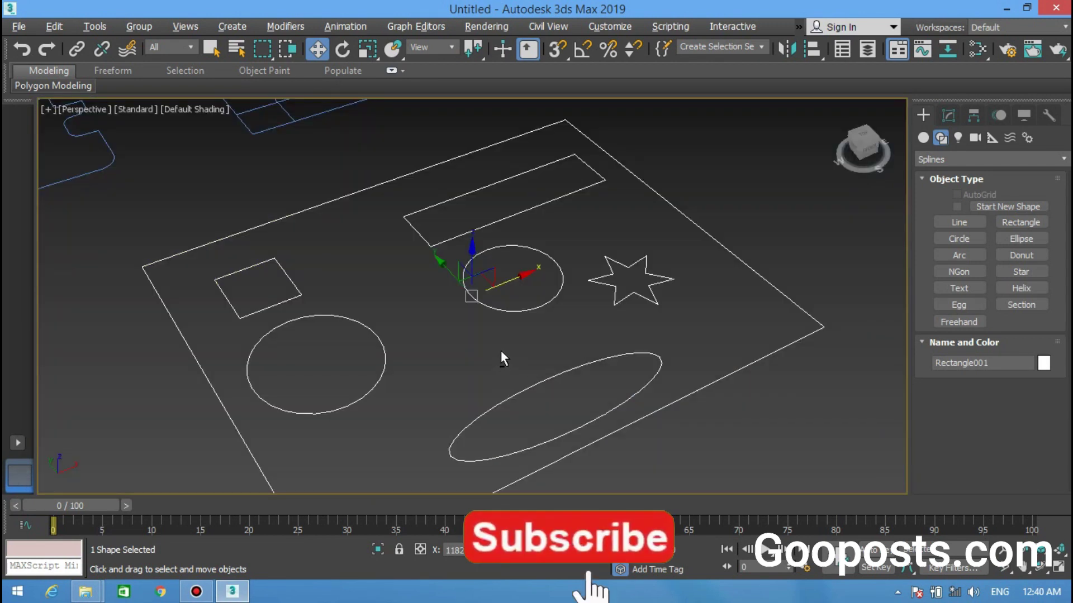
scroll(510, 345, "down", 3)
Step: At Spline level, check the ellipse, star and both circles, then return to Editable Spline
left_click(948, 115)
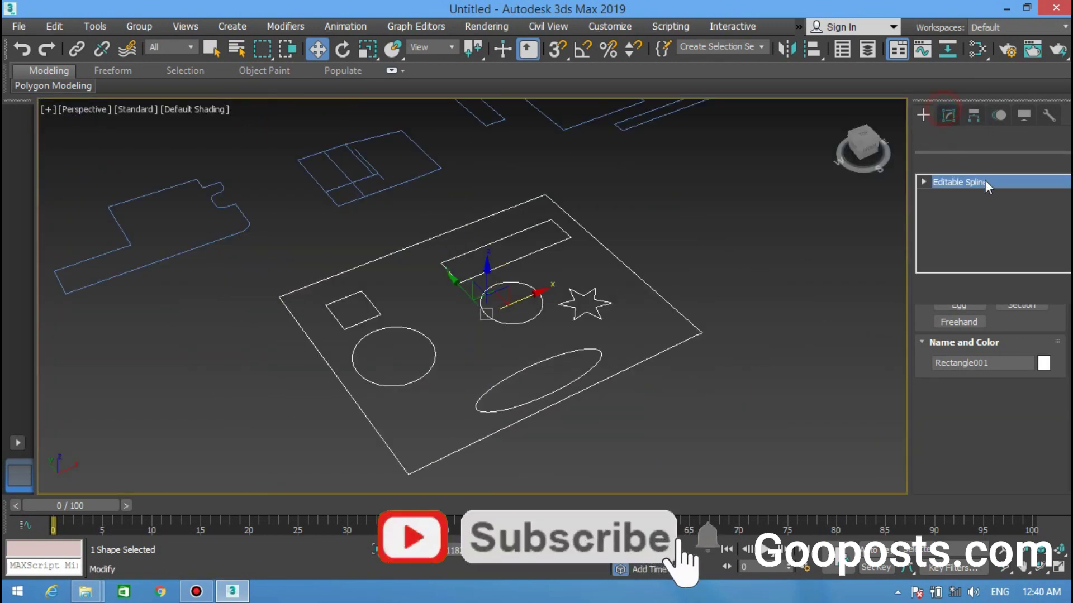
left_click(924, 182)
left_click(964, 223)
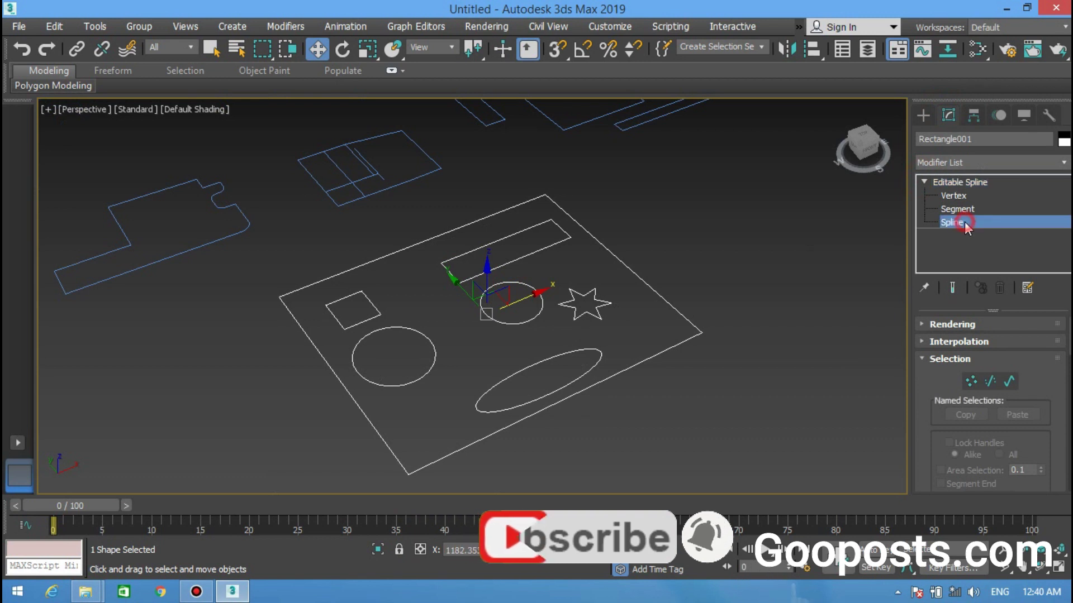
left_click(564, 359)
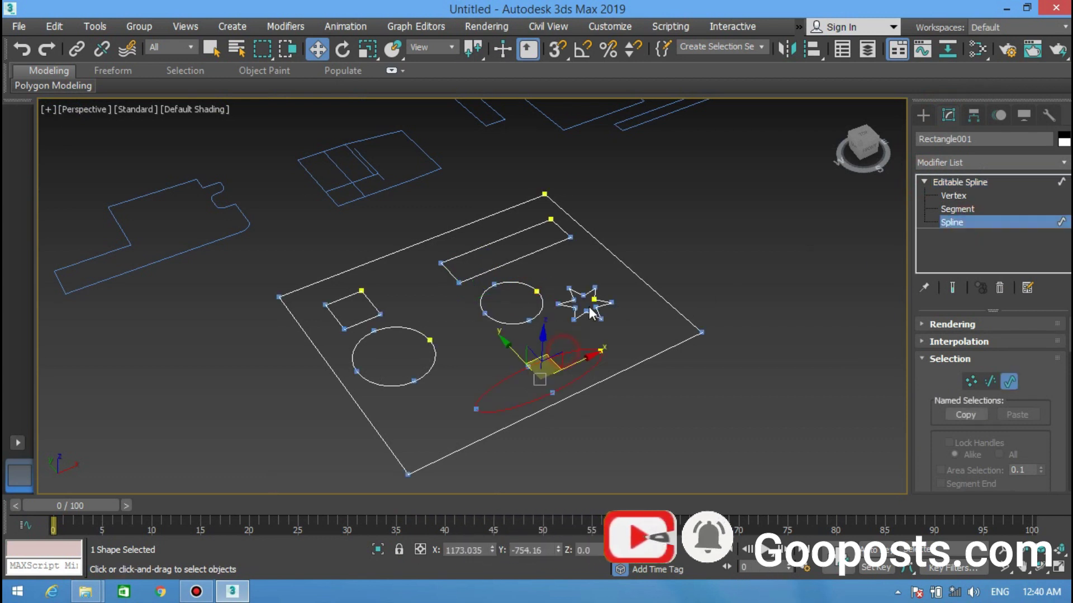
left_click(590, 312)
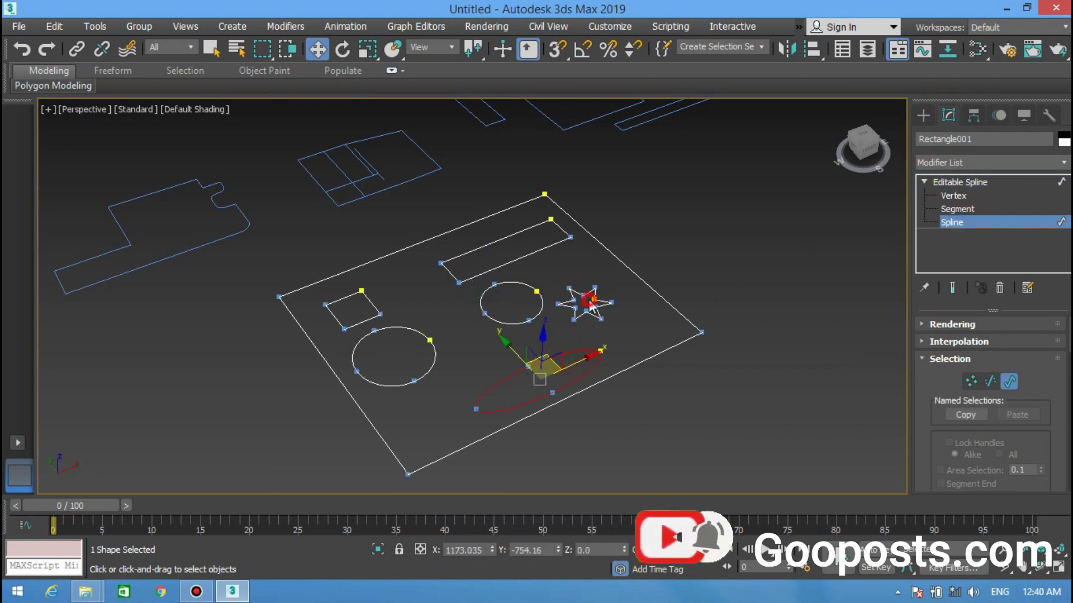
left_click(542, 299)
left_click(429, 345)
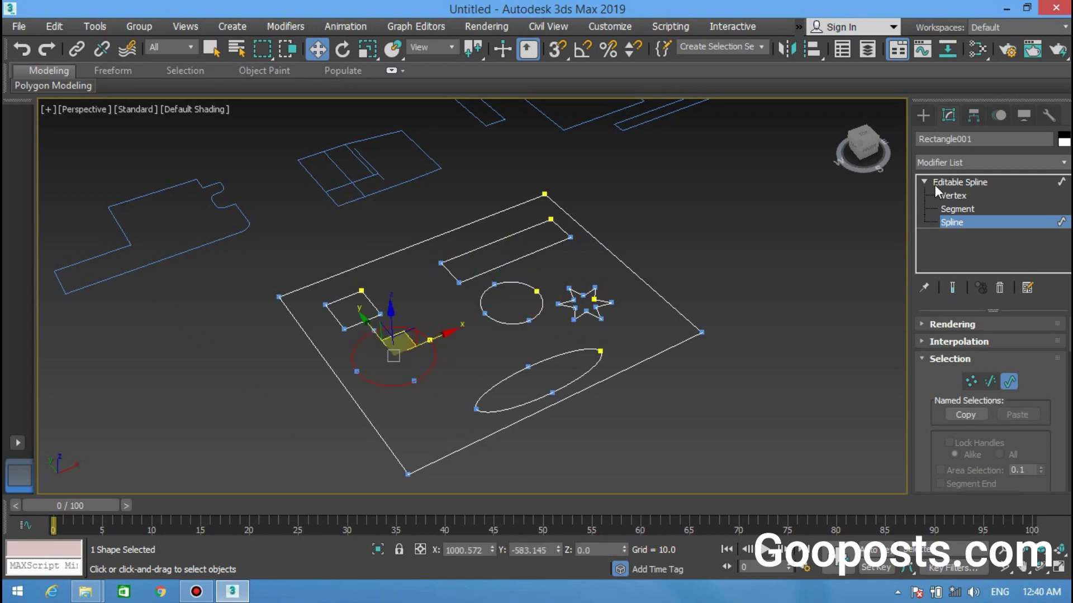
left_click(997, 196)
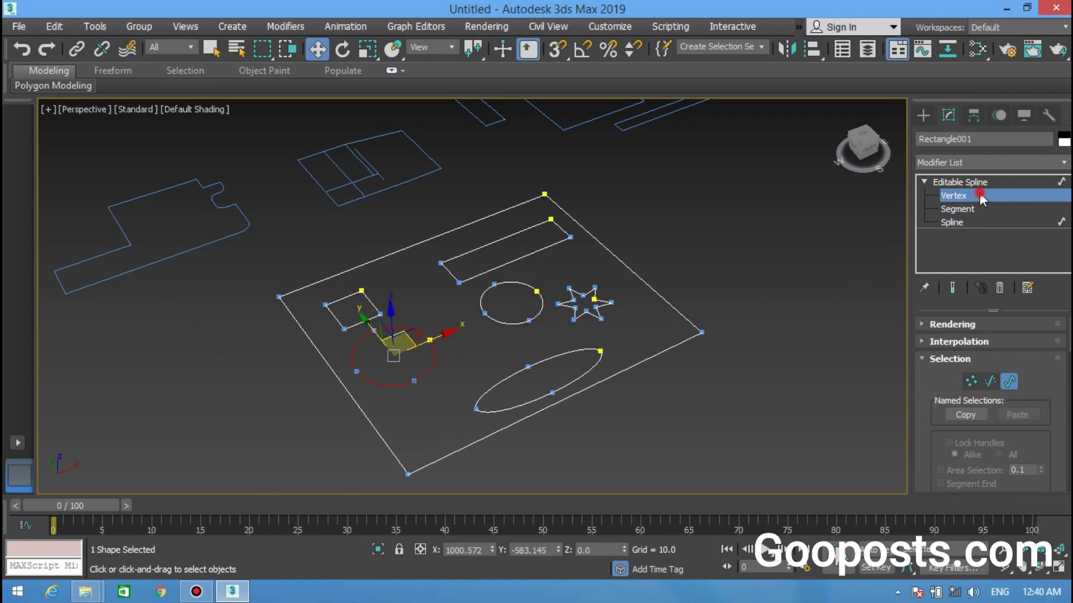
left_click(1003, 183)
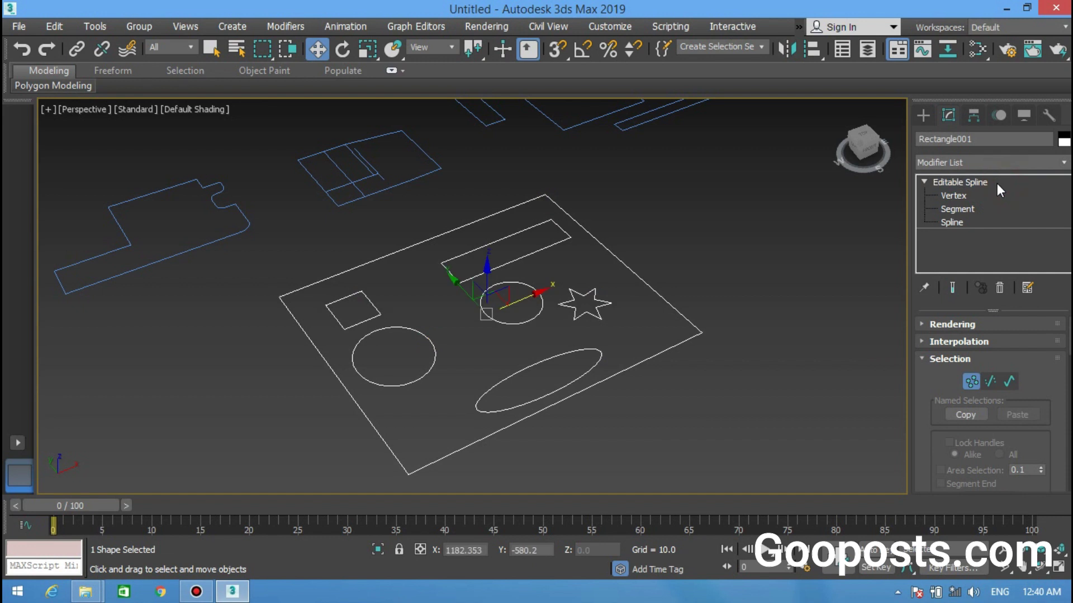
middle_click_drag(375, 314, 299, 301)
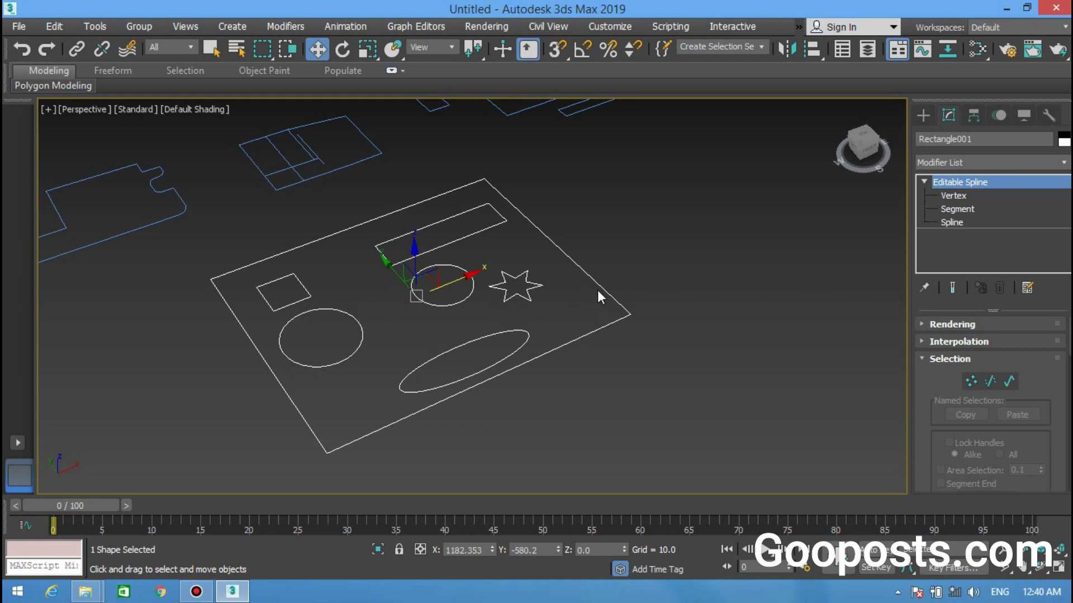
Step: Apply an Extrude modifier with Amount 31.5 and orbit to inspect the plate
left_click(953, 168)
scroll(1019, 203, "down", 2)
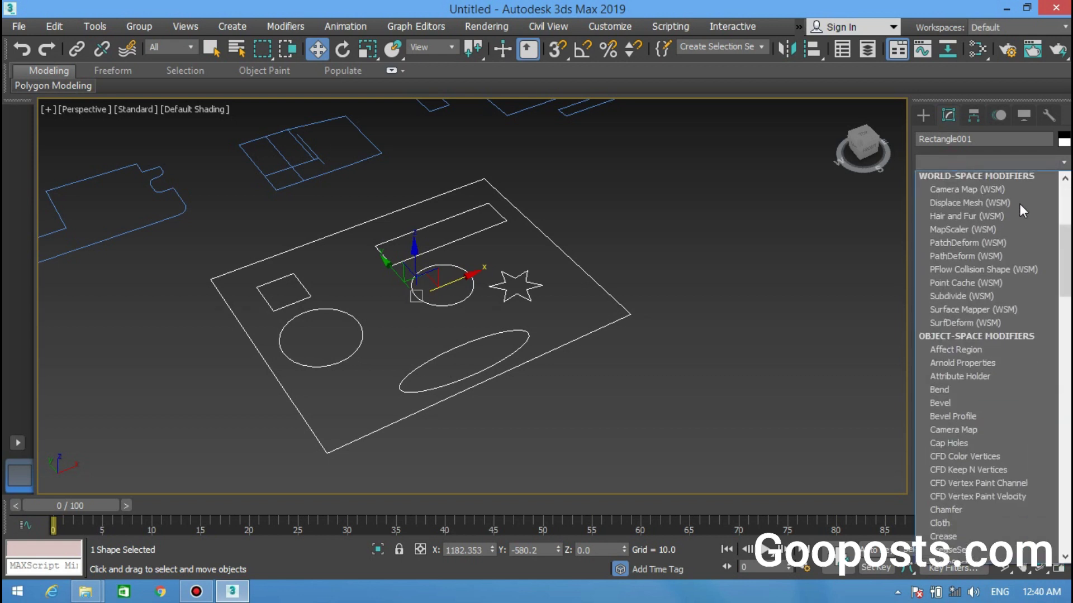
scroll(1017, 218, "down", 10)
left_click(1006, 252)
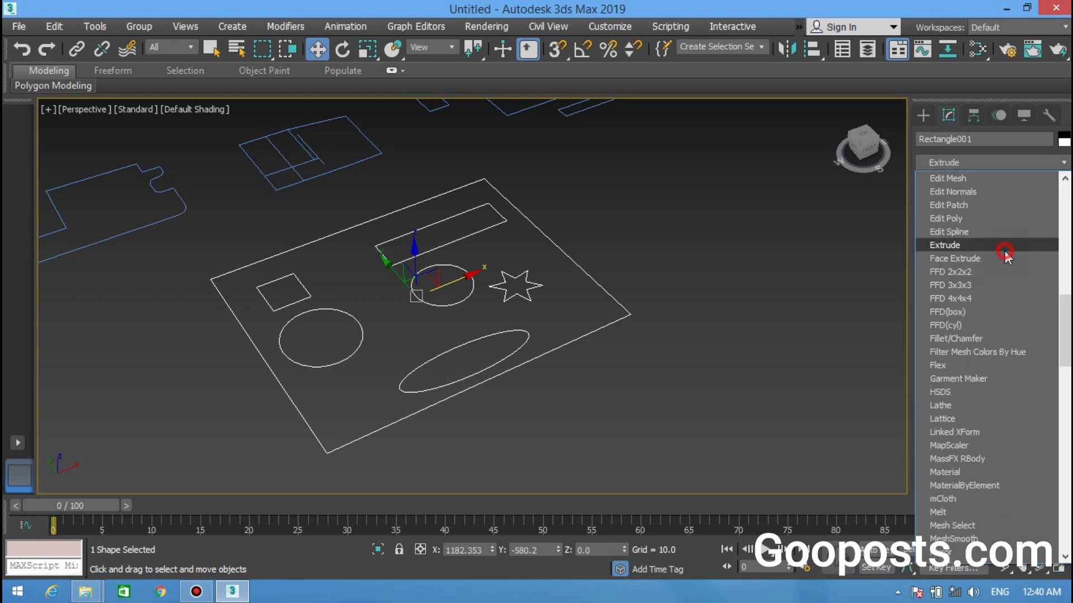
scroll(329, 338, "up", 4)
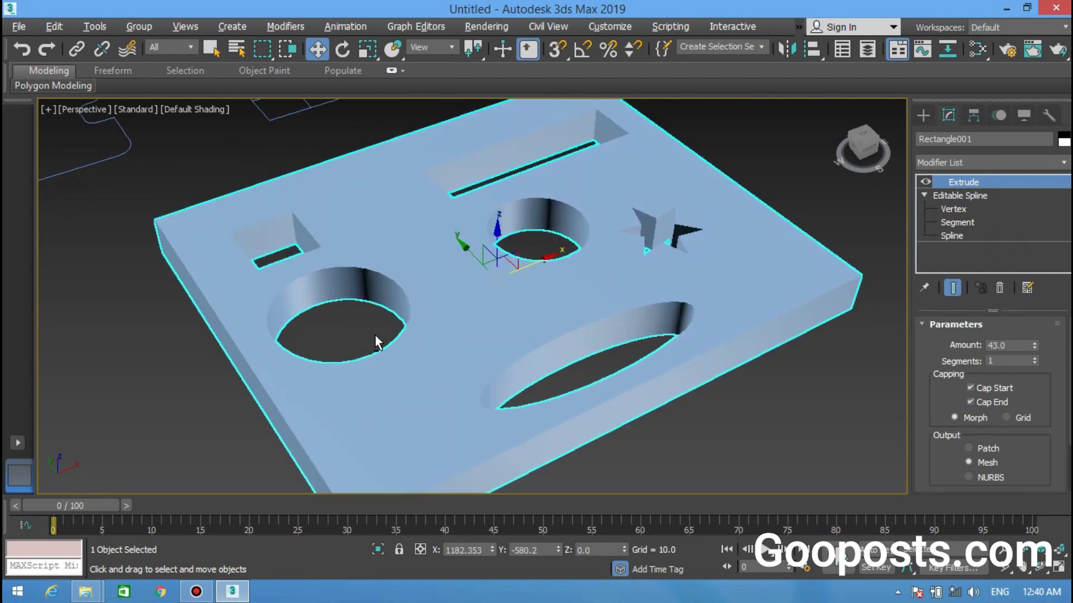
middle_click_drag(375, 334, 397, 324, "alt")
left_click_drag(1034, 346, 991, 370)
mouse_move(369, 357)
middle_mouse_down("alt")
mouse_move(374, 393)
mouse_move(271, 280)
mouse_move(203, 280)
mouse_move(237, 335)
mouse_move(478, 266)
mouse_move(486, 321)
mouse_move(529, 290)
mouse_move(394, 256)
middle_mouse_up("alt")
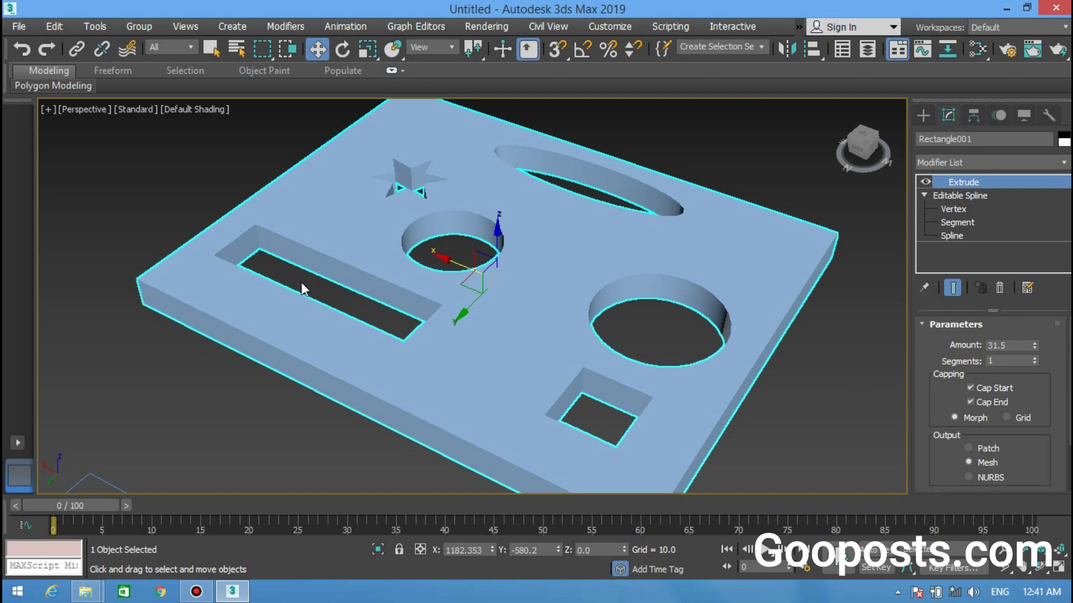
mouse_move(314, 284)
middle_mouse_down("alt")
mouse_move(398, 279)
mouse_move(366, 335)
mouse_move(258, 249)
mouse_move(116, 276)
mouse_move(218, 285)
mouse_move(240, 354)
mouse_move(152, 316)
mouse_move(210, 313)
mouse_move(270, 268)
mouse_move(242, 268)
mouse_move(346, 275)
middle_mouse_up("alt")
Step: Deselect the plate, zoom out over all outlines, and pick Line under Create > Shapes
left_click(562, 333)
scroll(419, 299, "up", 5)
scroll(419, 299, "down", 6)
scroll(419, 299, "up", 5)
scroll(419, 299, "down", 5)
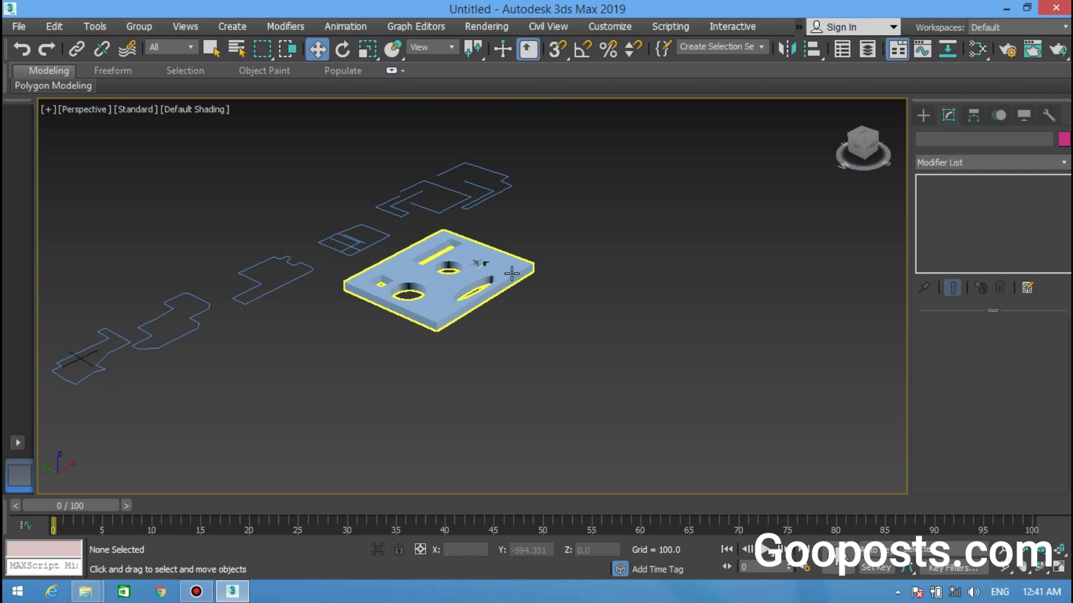
scroll(564, 299, "up", 3)
scroll(676, 307, "down", 4)
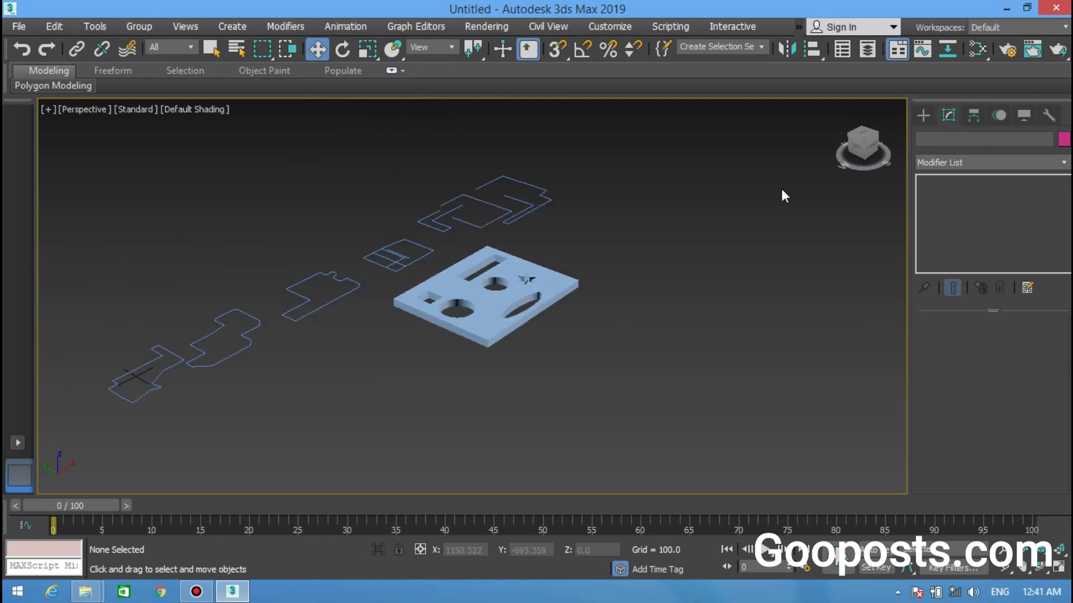
left_click(922, 115)
left_click(962, 222)
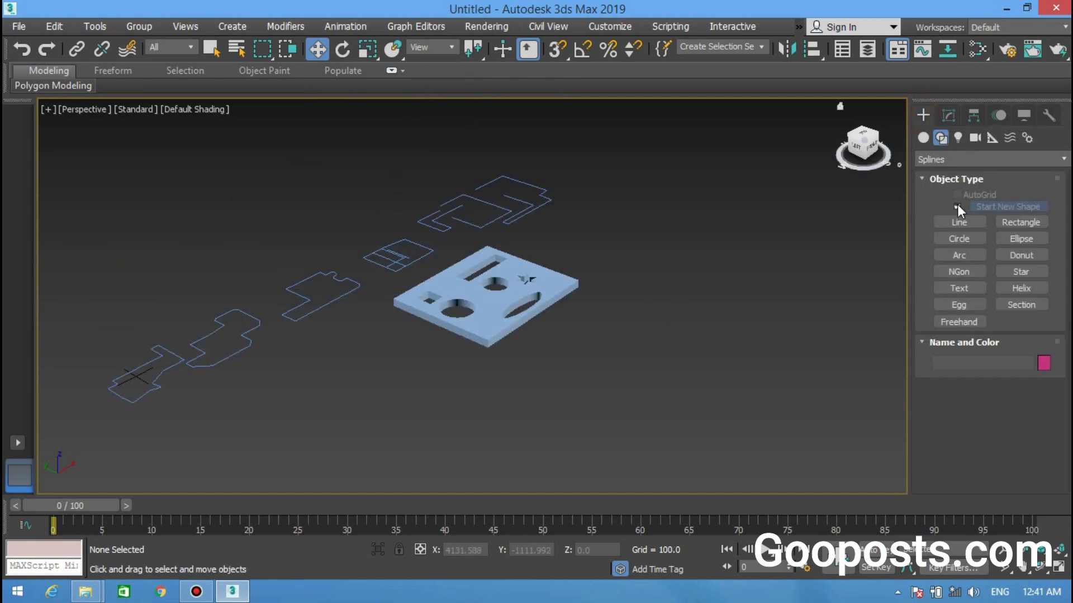